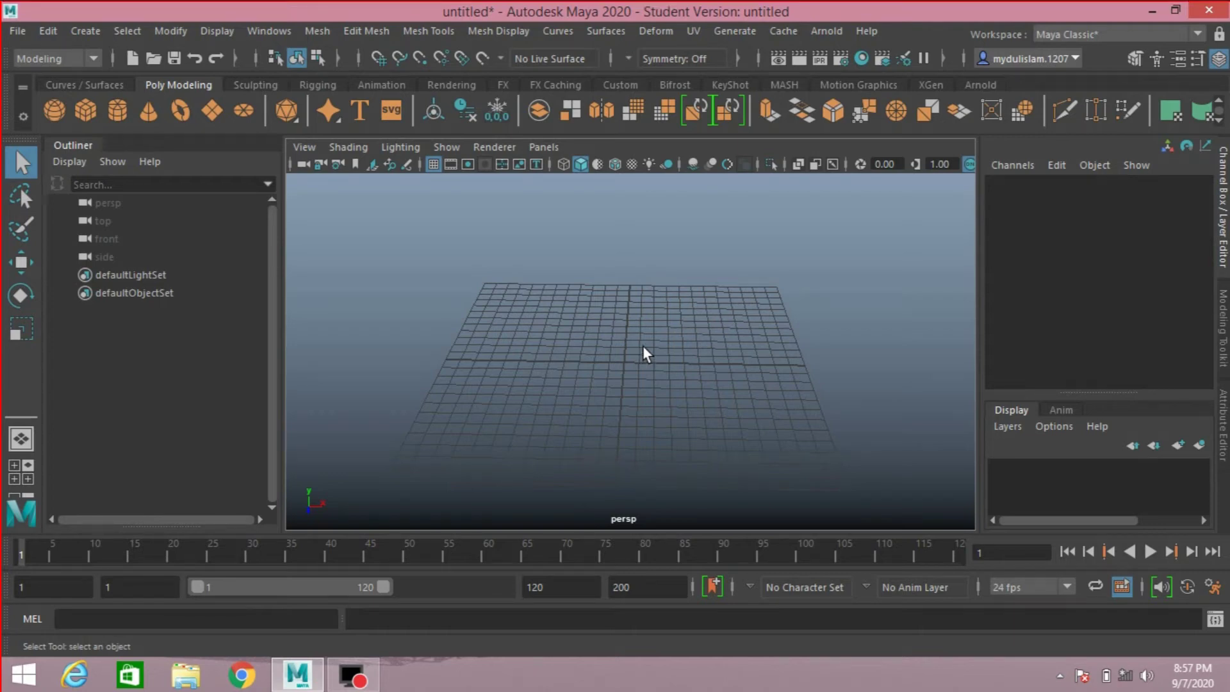
Create a polygon cylinder, scale it up evenly to 1.694, and stretch Scale Y to 3.364
left_click_drag(681, 345, 673, 350, "alt")
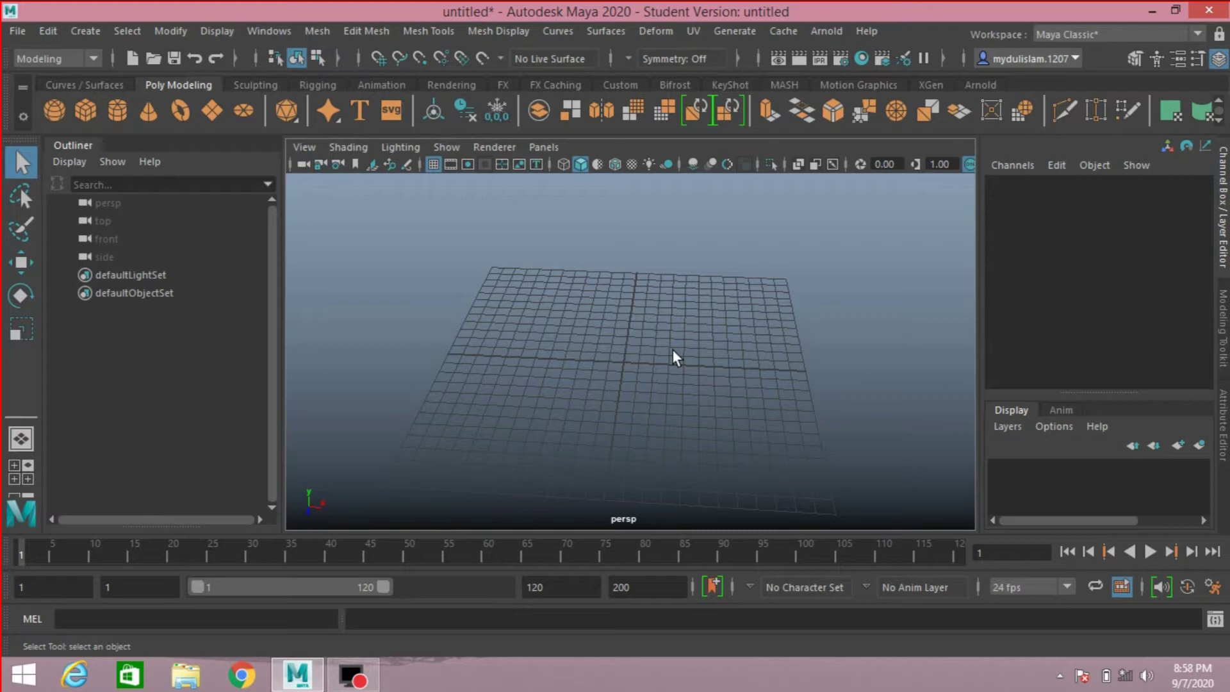
mouse_move(672, 350)
left_mouse_down("alt")
mouse_move(682, 341)
mouse_move(656, 333)
mouse_move(686, 340)
mouse_move(674, 339)
left_mouse_up("alt")
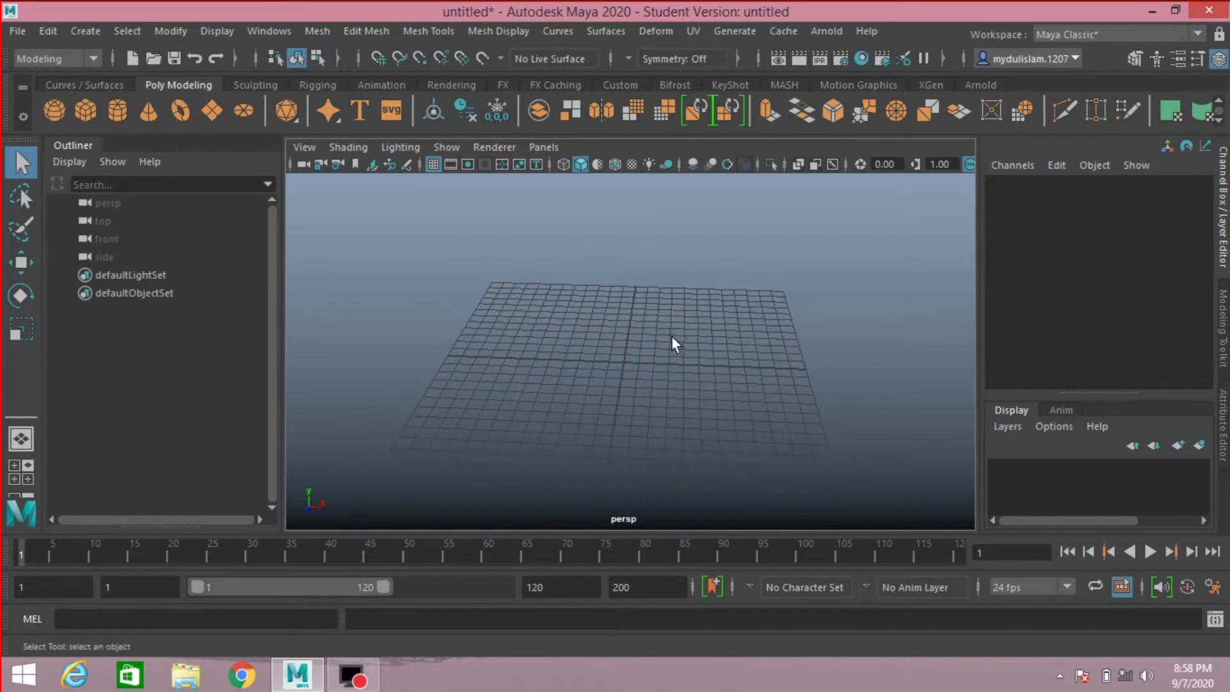
left_click_drag(678, 346, 688, 338, "alt")
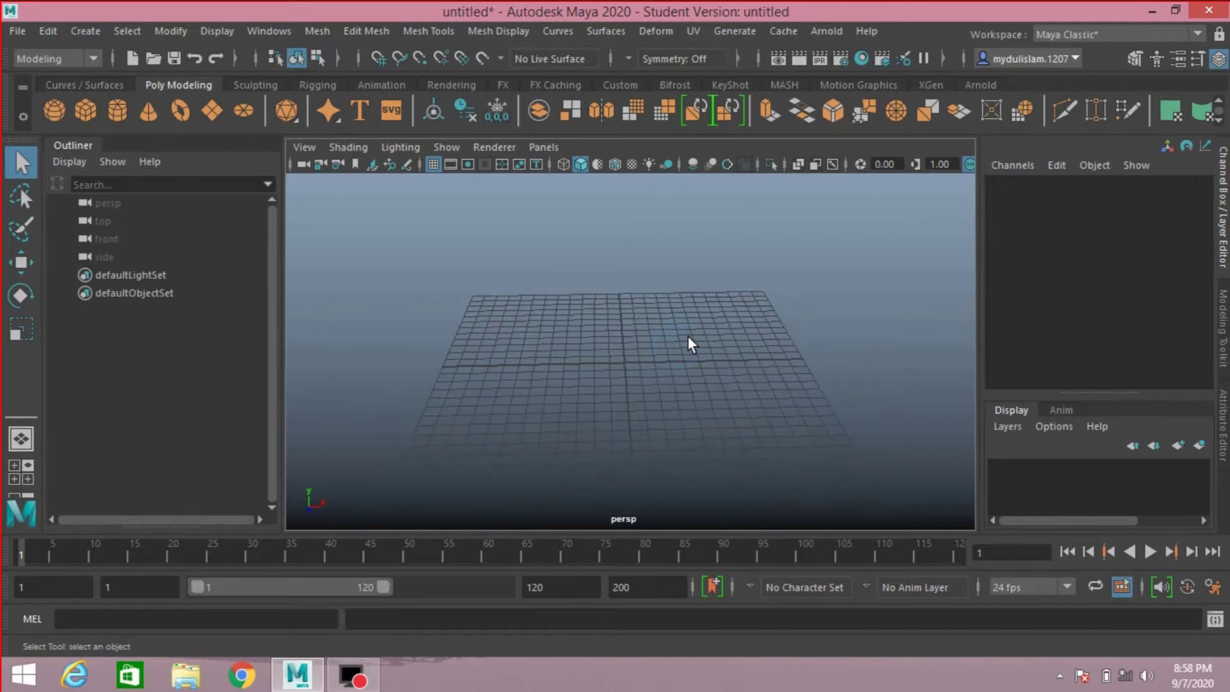
left_click(117, 110)
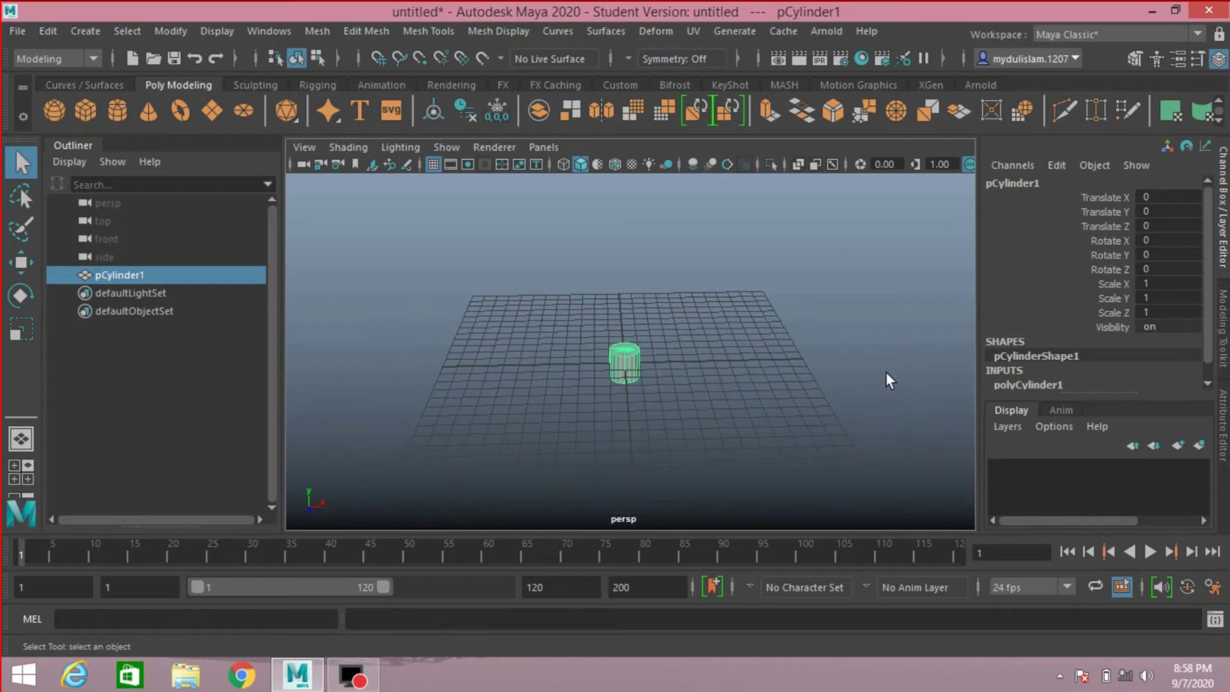
left_click(24, 318)
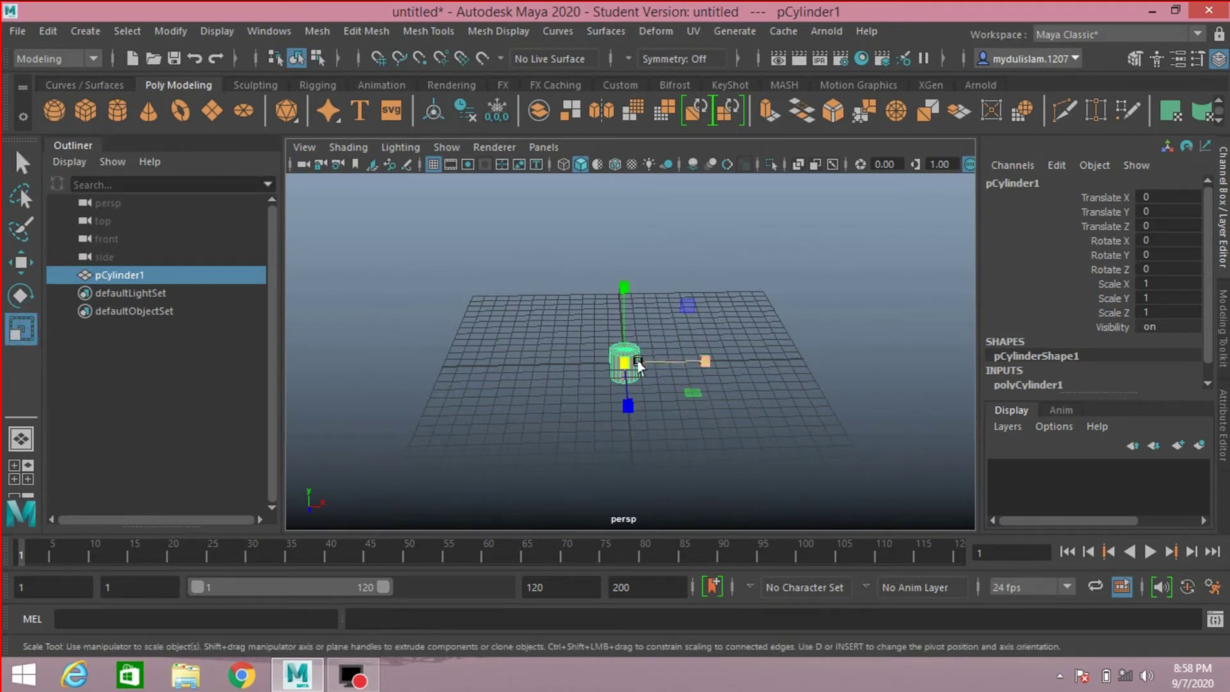
left_click_drag(625, 361, 641, 375)
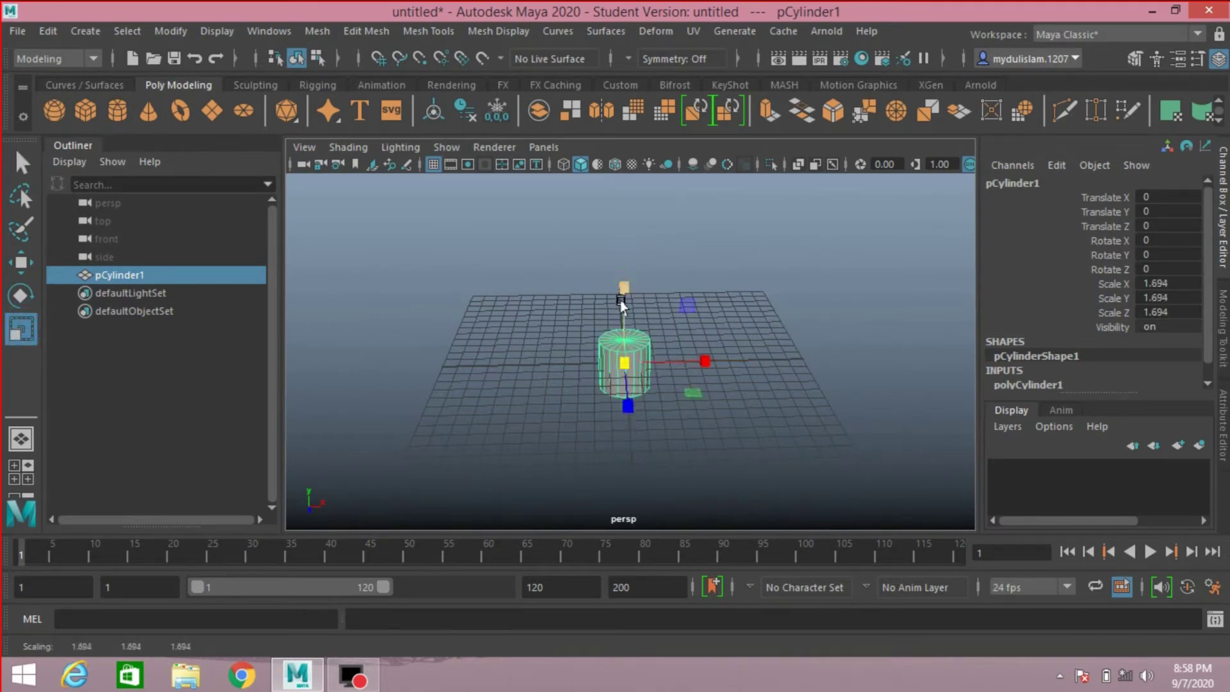
left_click_drag(625, 286, 626, 212)
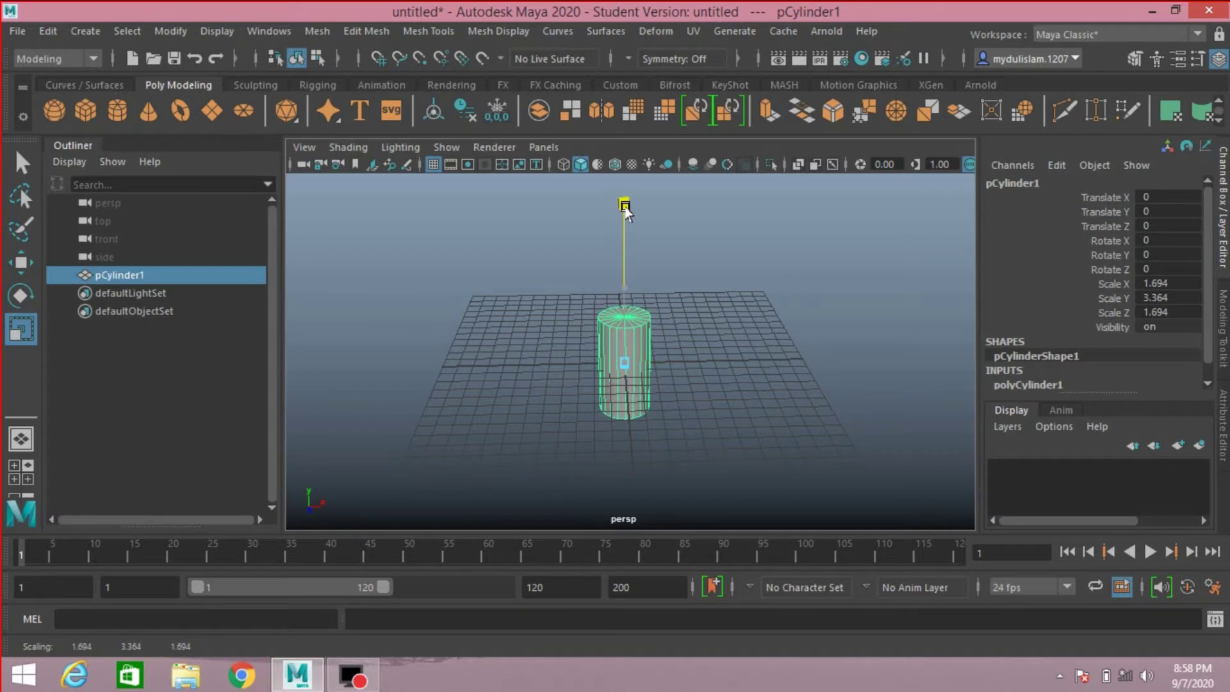
Set the cylinder's Subdivisions Caps to 0
left_click(1043, 384)
scroll(1040, 367, "down", 3)
left_click(1045, 363)
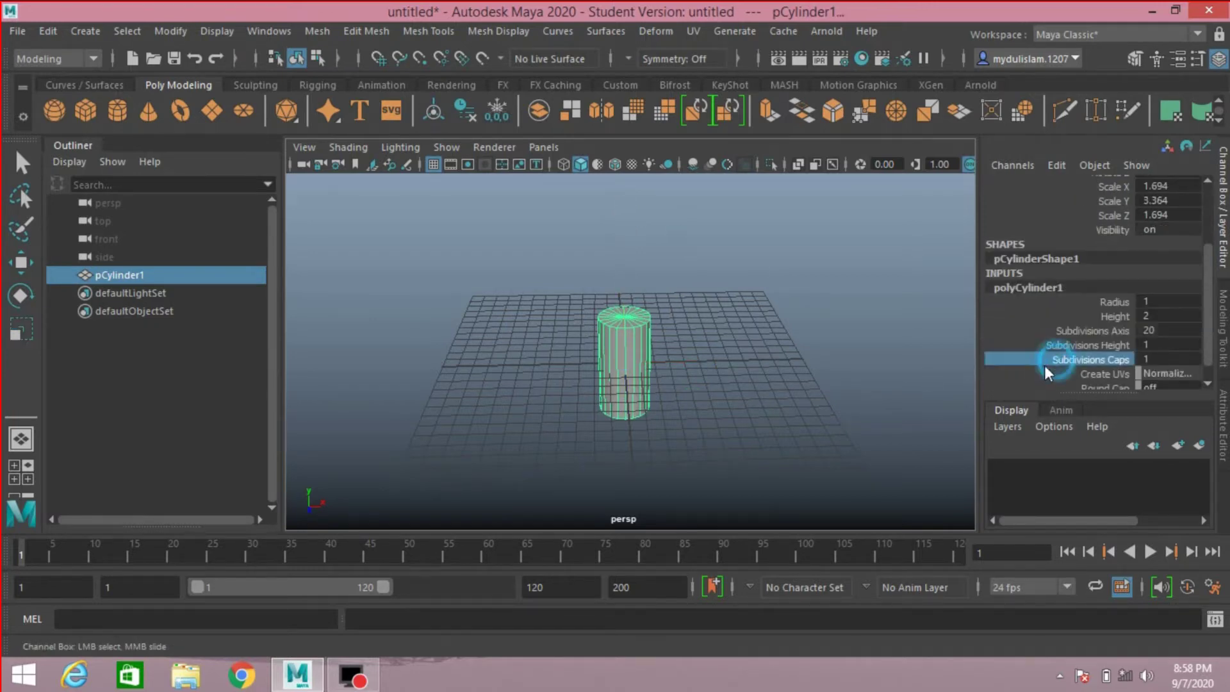
middle_click_drag(946, 357, 854, 359)
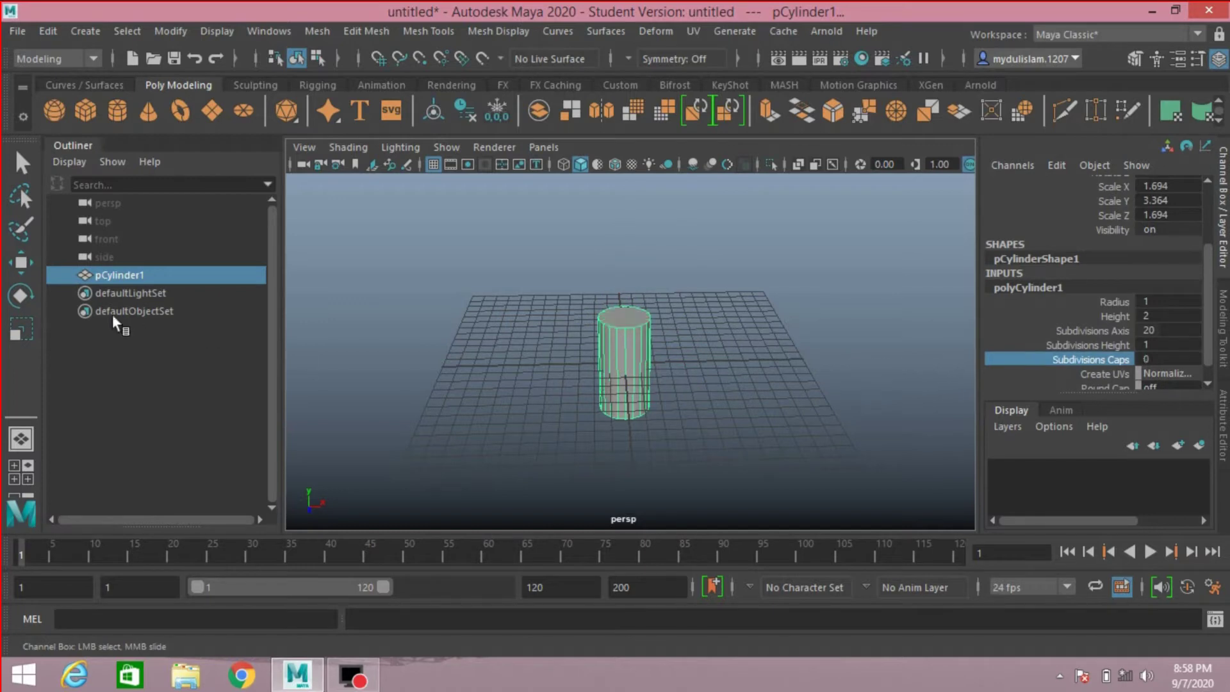
Raise the cylinder above the grid and freeze its transformations
left_click(34, 260)
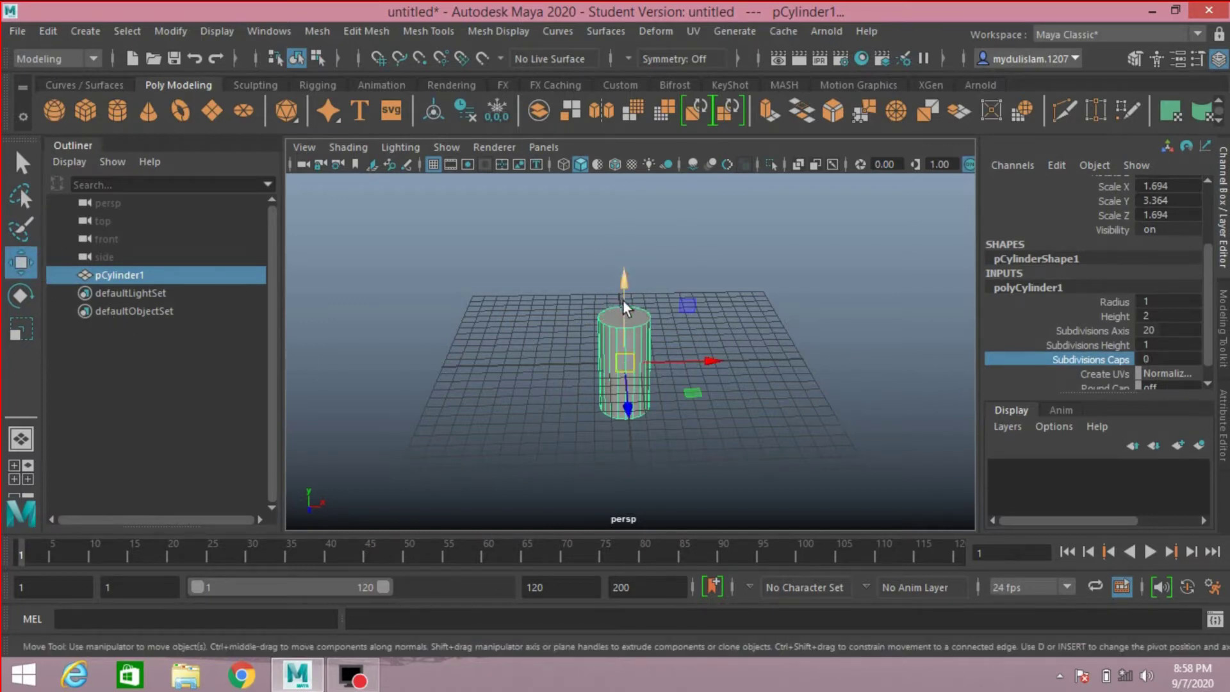
left_click_drag(623, 300, 629, 244)
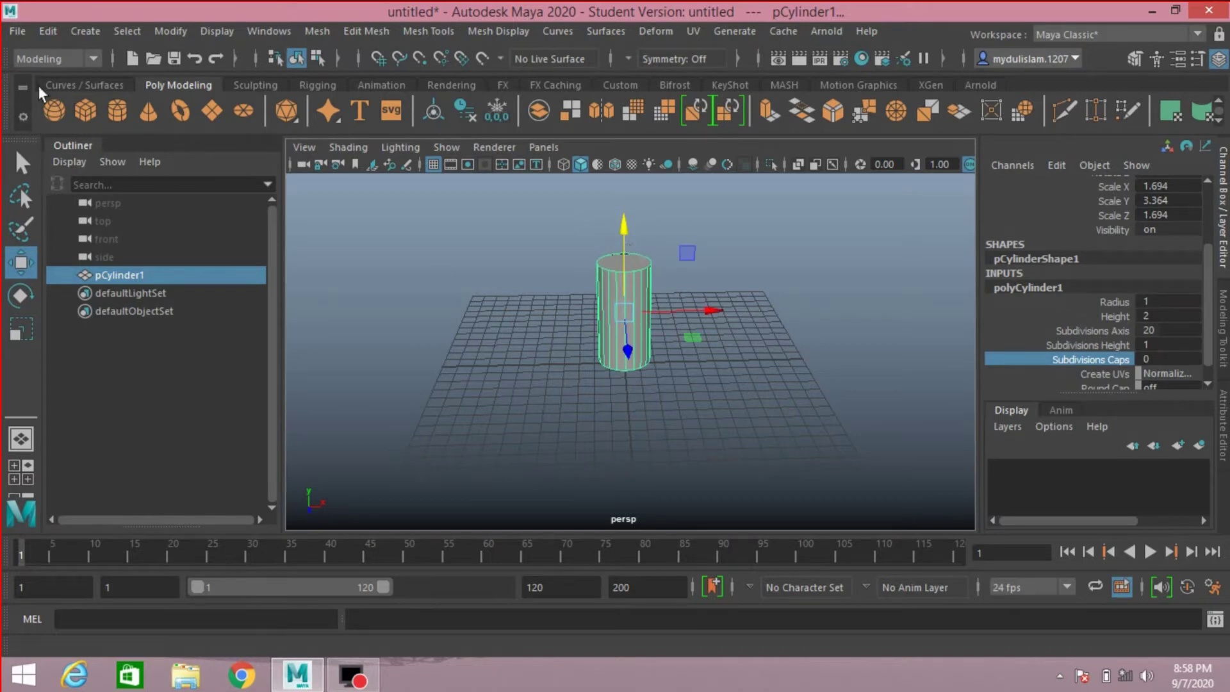
left_click(160, 32)
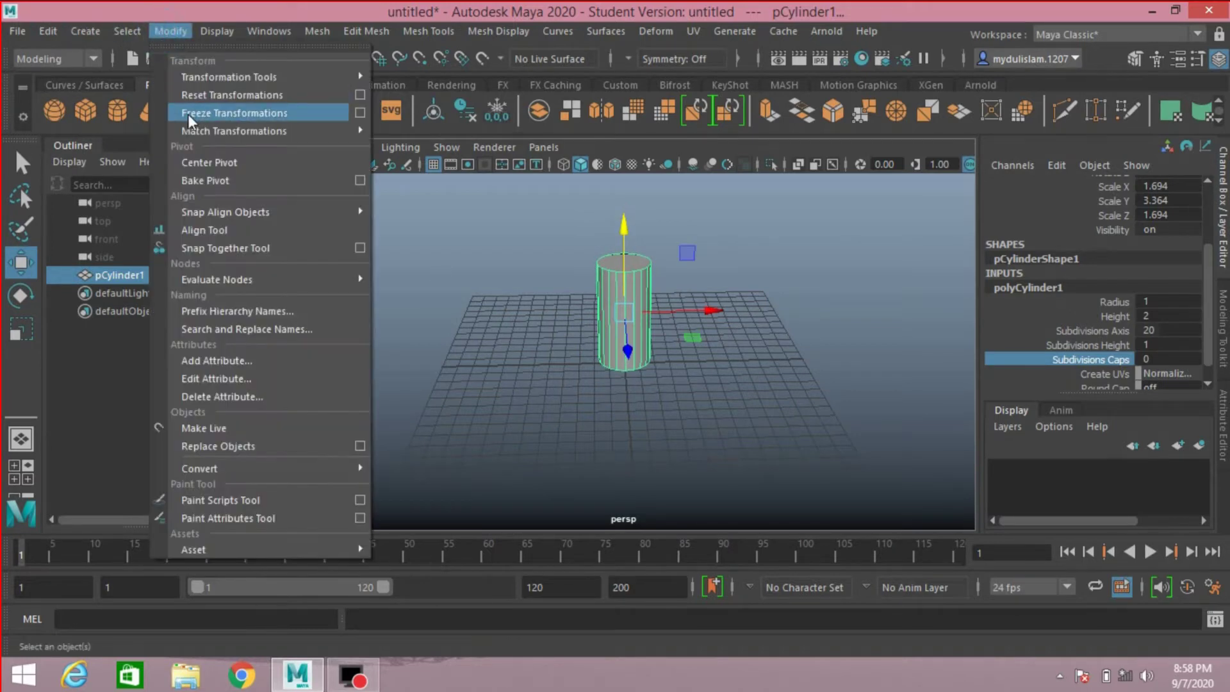
left_click(187, 113)
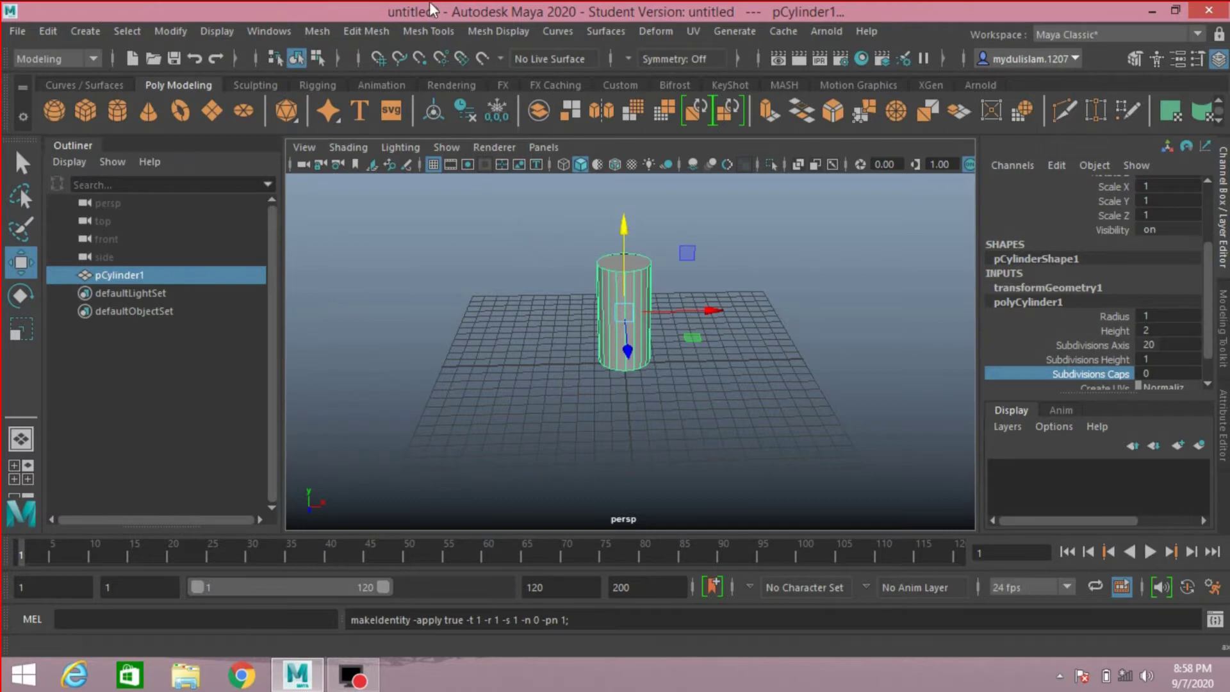
Insert three horizontal edge loops around the cylinder, then show the Modeling Toolkit panel
left_click(421, 32)
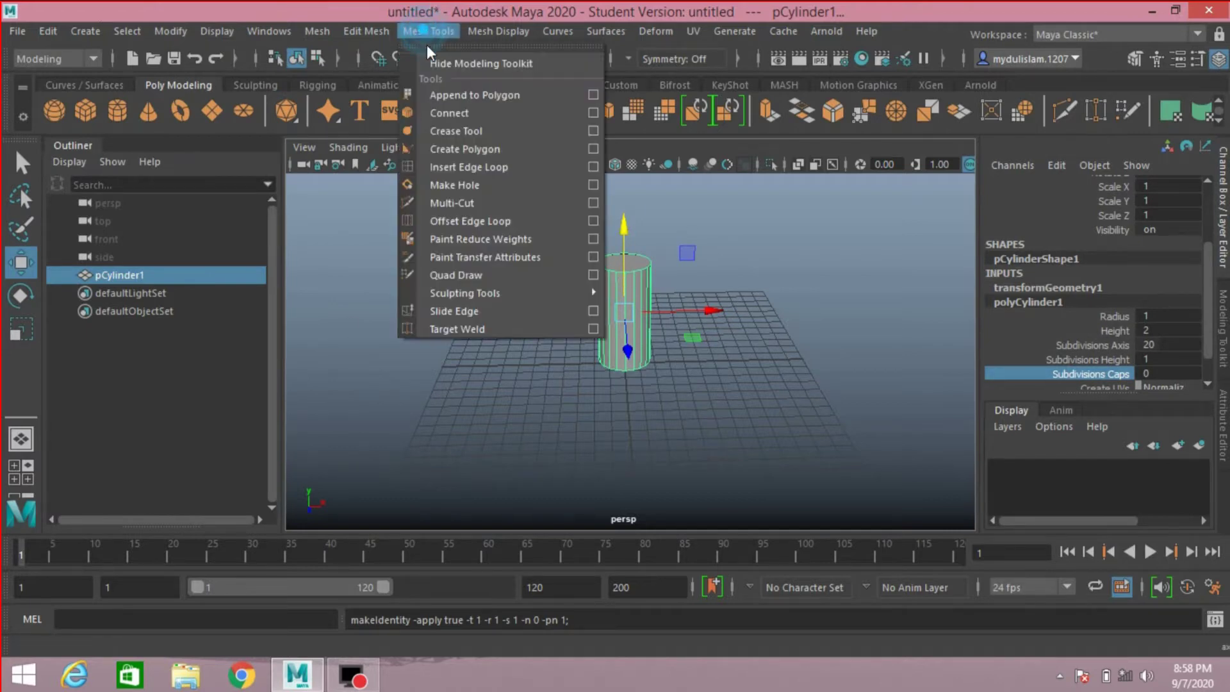
left_click(469, 165)
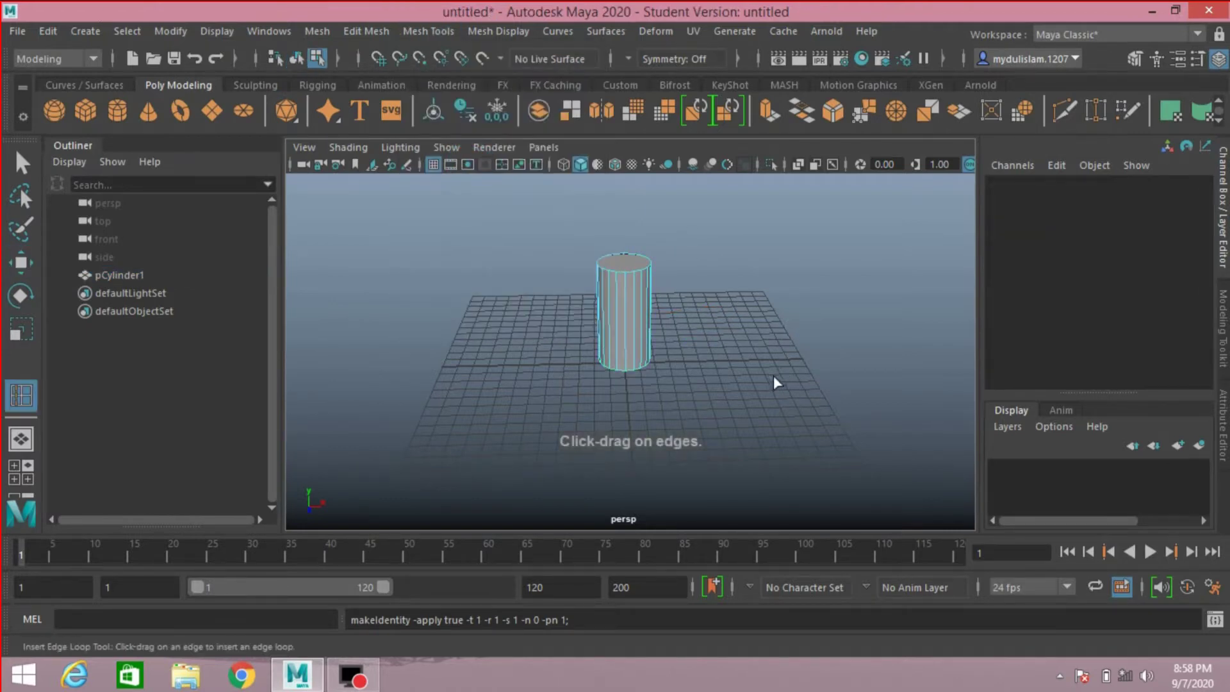
left_click_drag(773, 376, 742, 351, "alt")
scroll(744, 351, "up", 4)
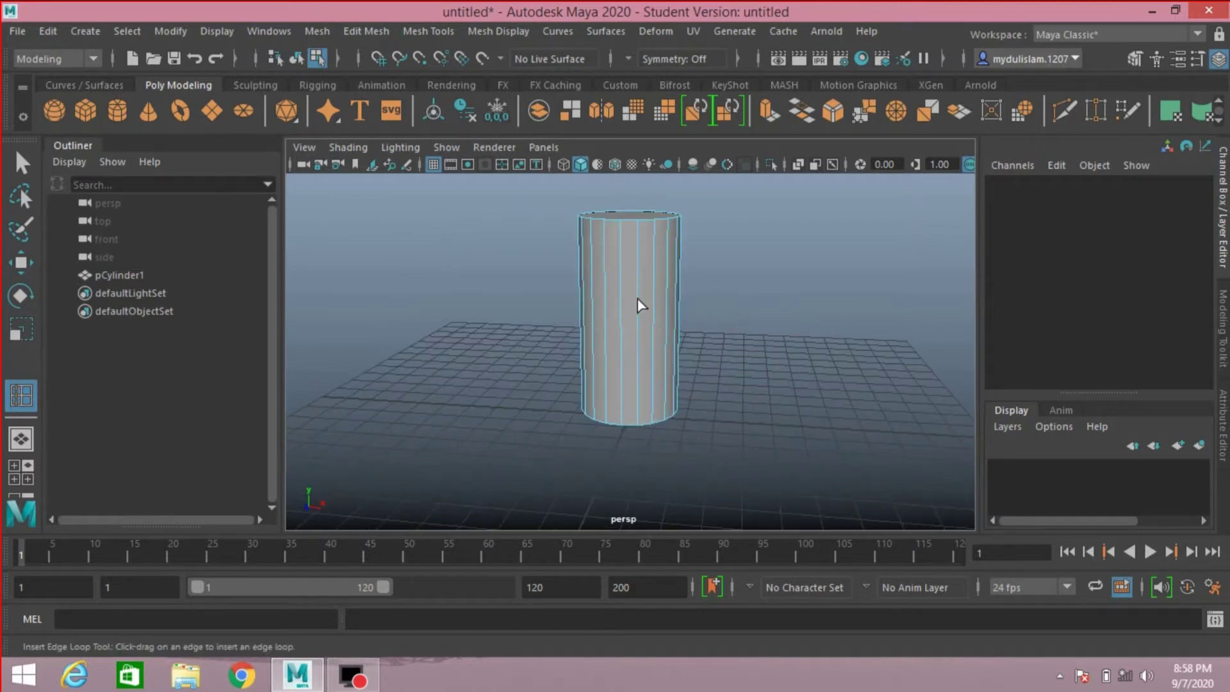
left_click_drag(636, 299, 639, 300)
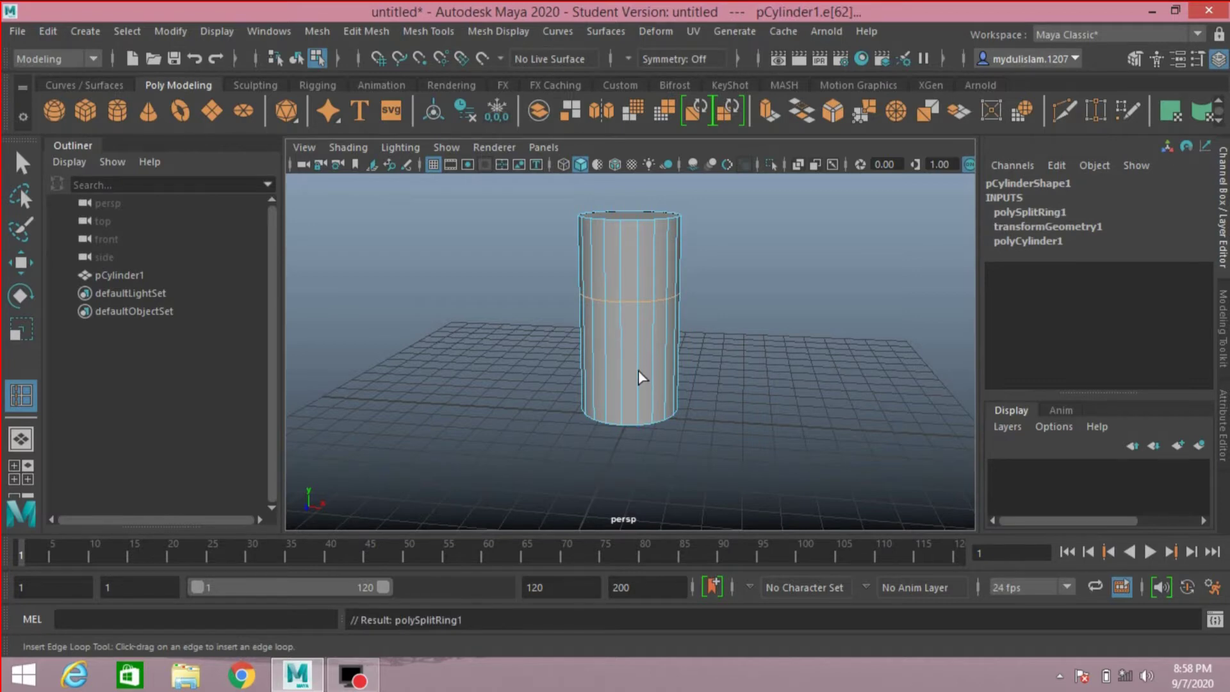
left_click_drag(638, 362, 641, 366)
scroll(644, 390, "up", 4)
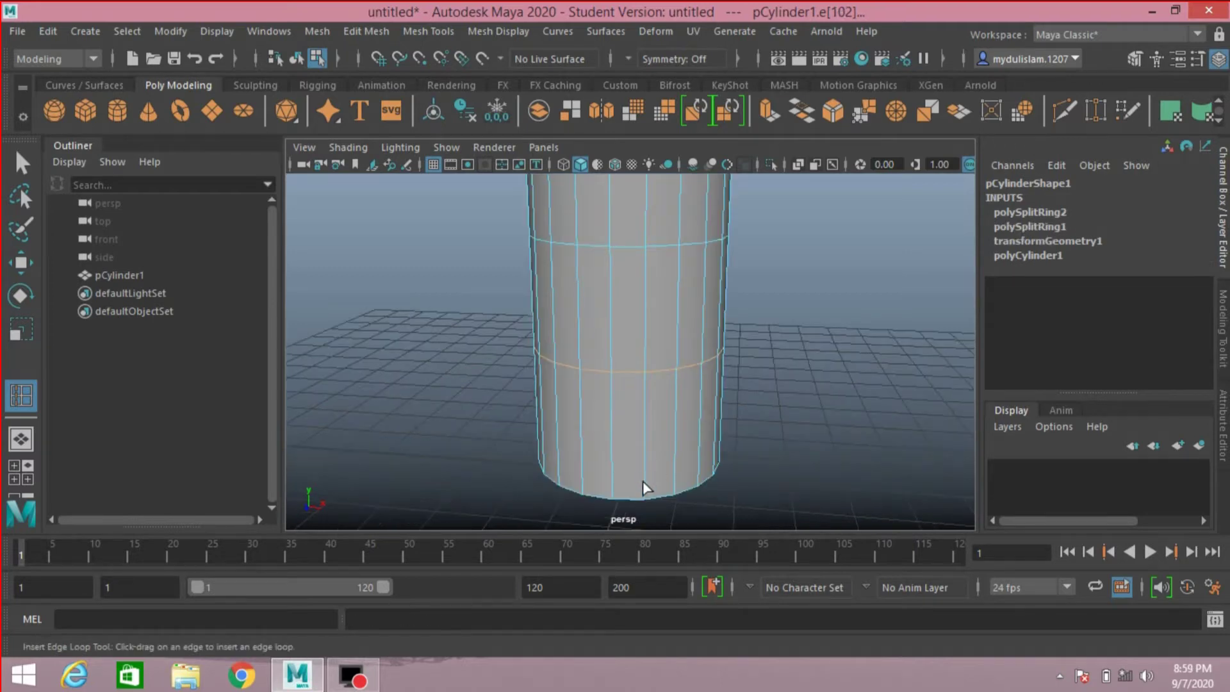
left_click_drag(643, 482, 647, 497)
left_click(22, 163)
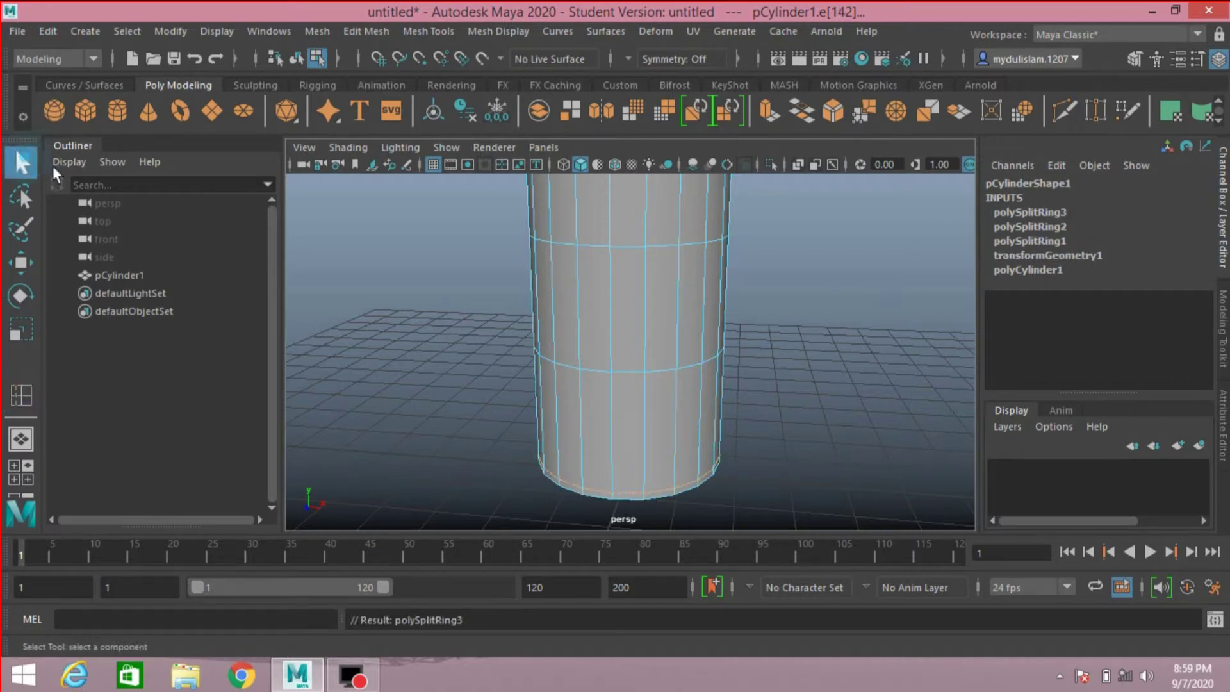
left_click(1128, 57)
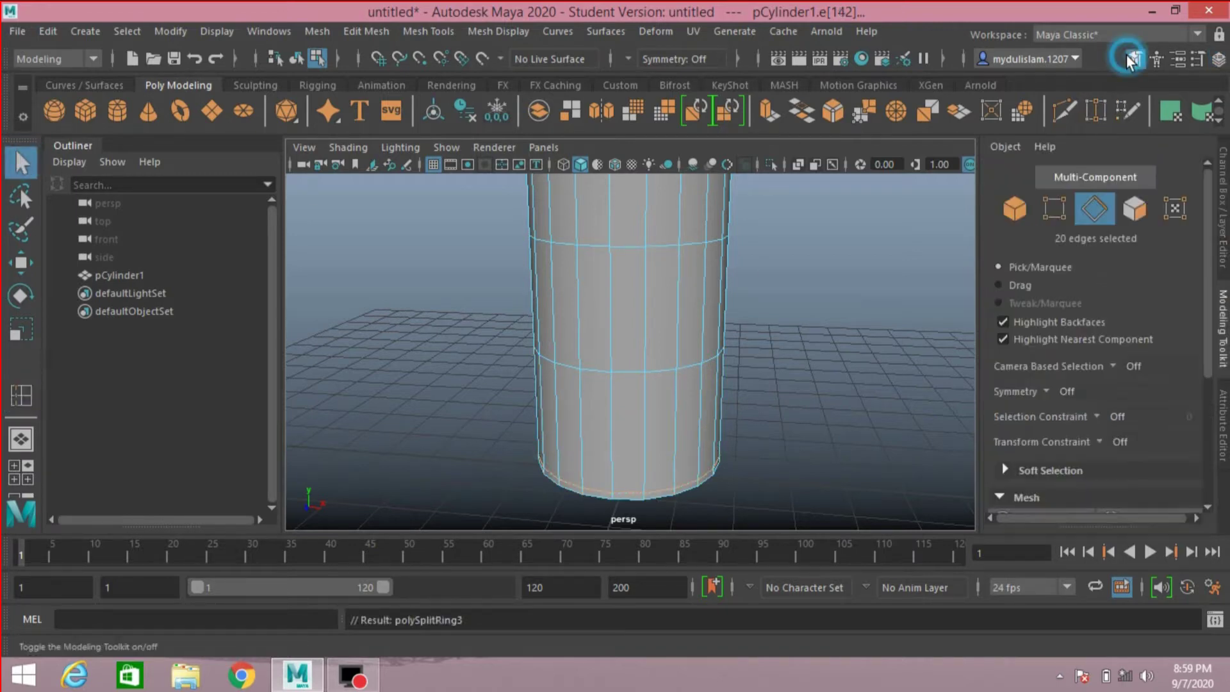
Delete the cylinder's bottom cap face, leaving an open base
left_click(1015, 208)
scroll(903, 266, "down", 3)
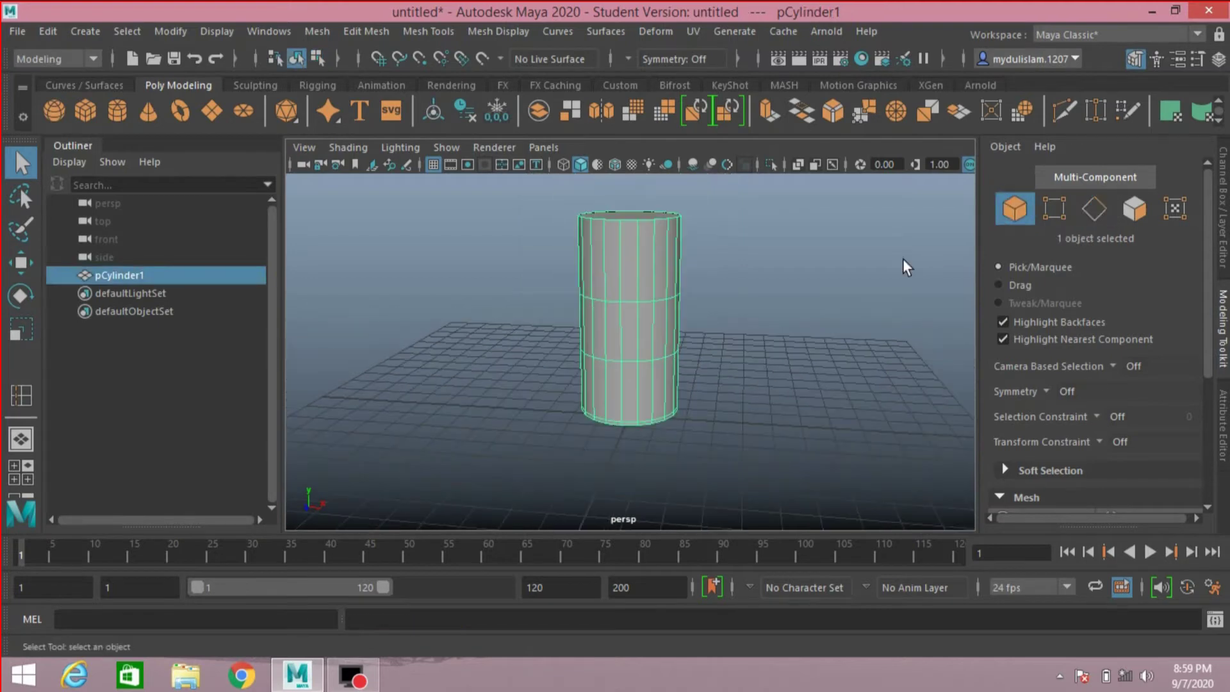
left_click_drag(769, 320, 769, 249, "alt")
left_click(1134, 208)
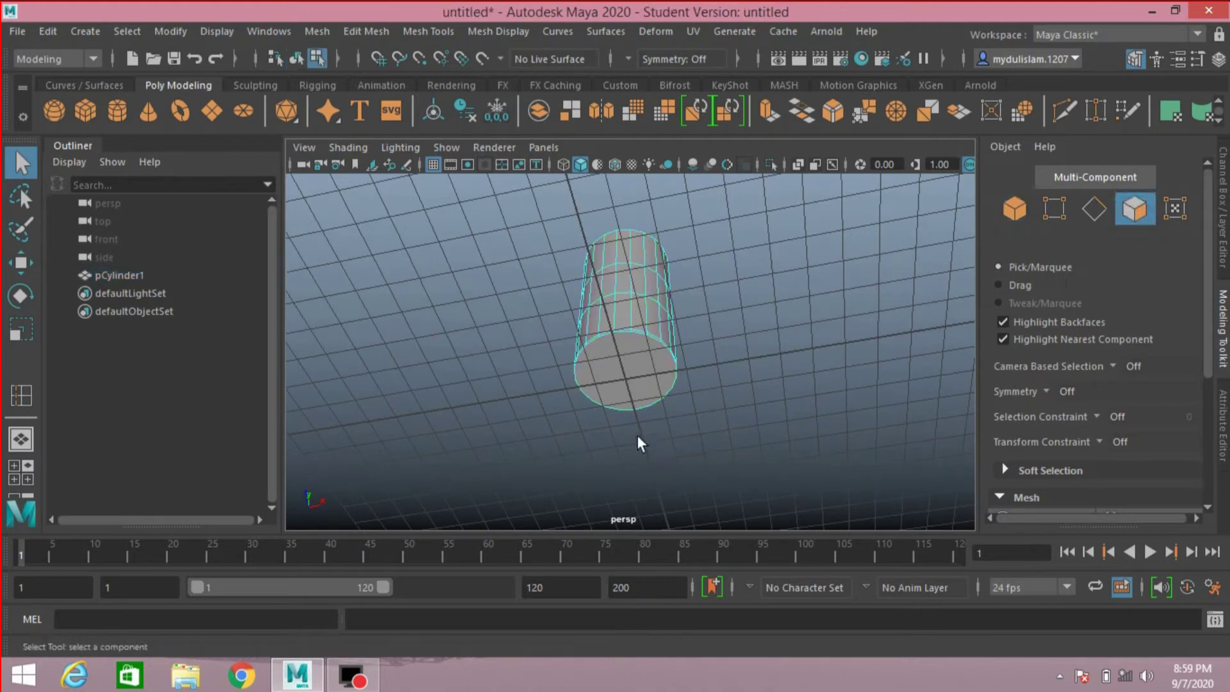
left_click(640, 381)
left_click(640, 380)
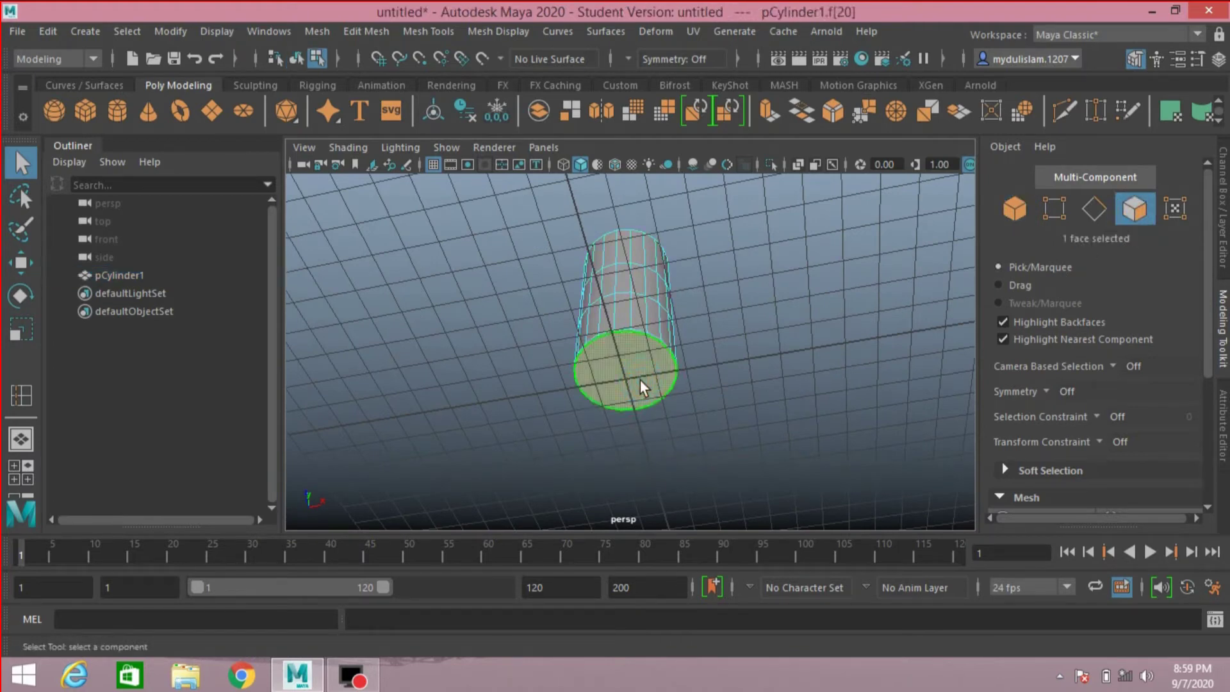
key("Delete")
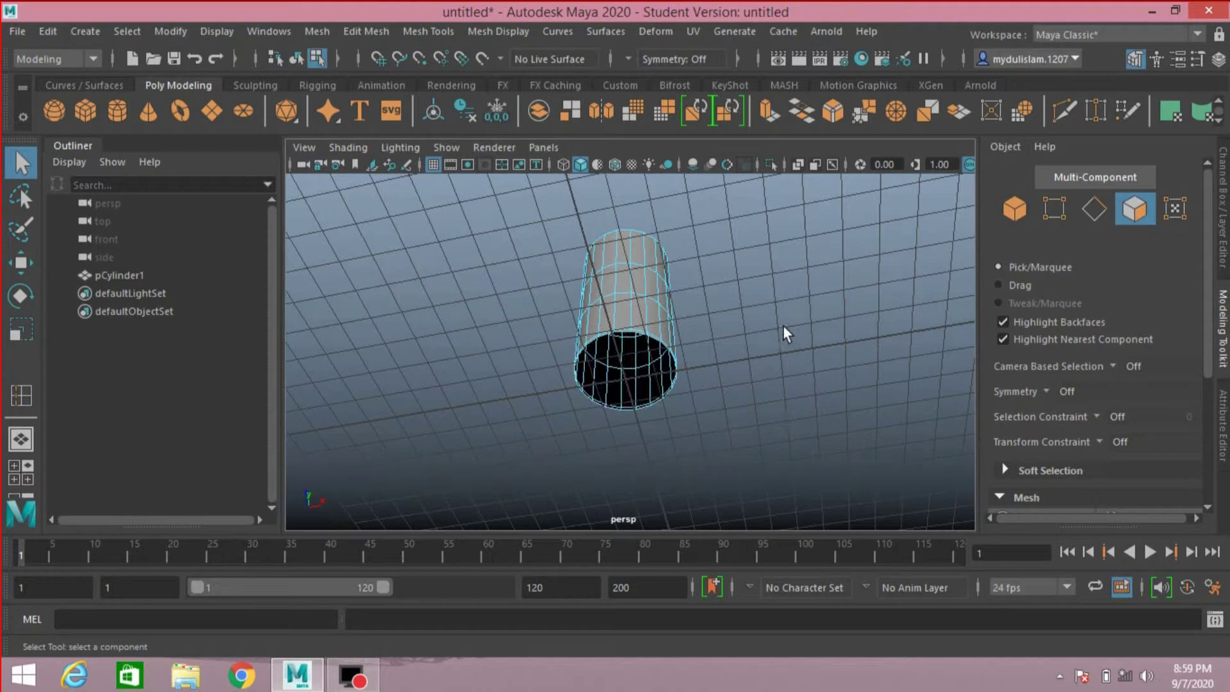
Select two side faces on the cylinder's lower band
left_click_drag(793, 318, 754, 386, "alt")
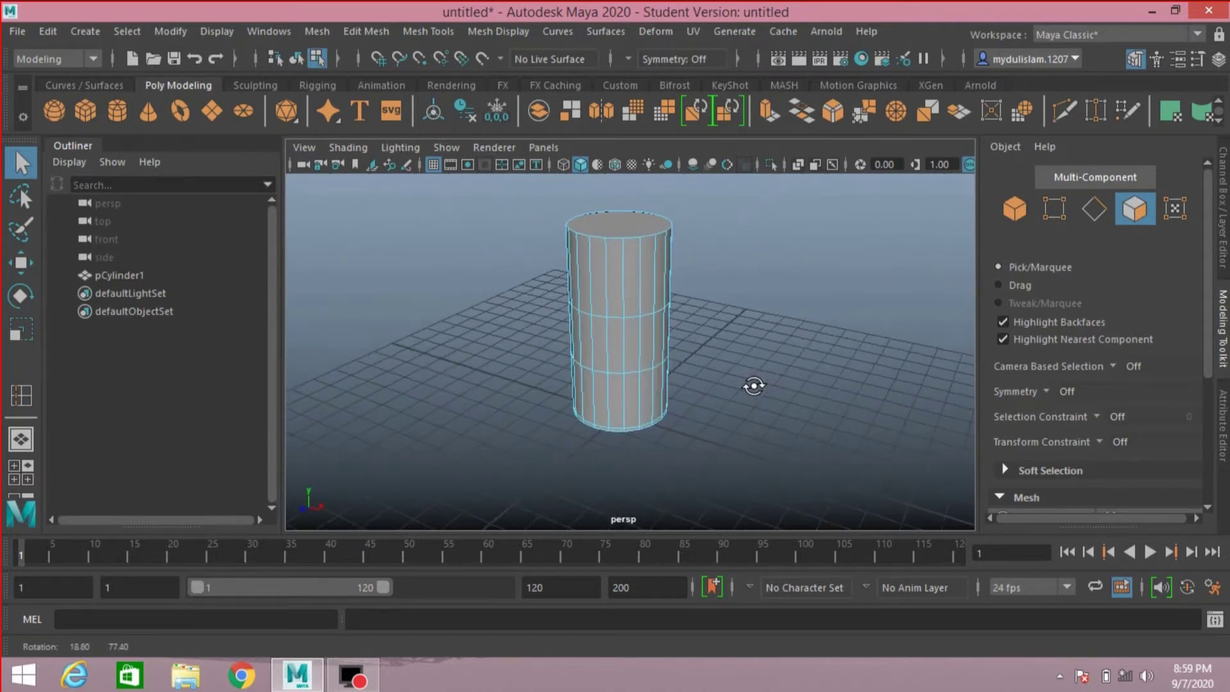
scroll(751, 382, "up", 3)
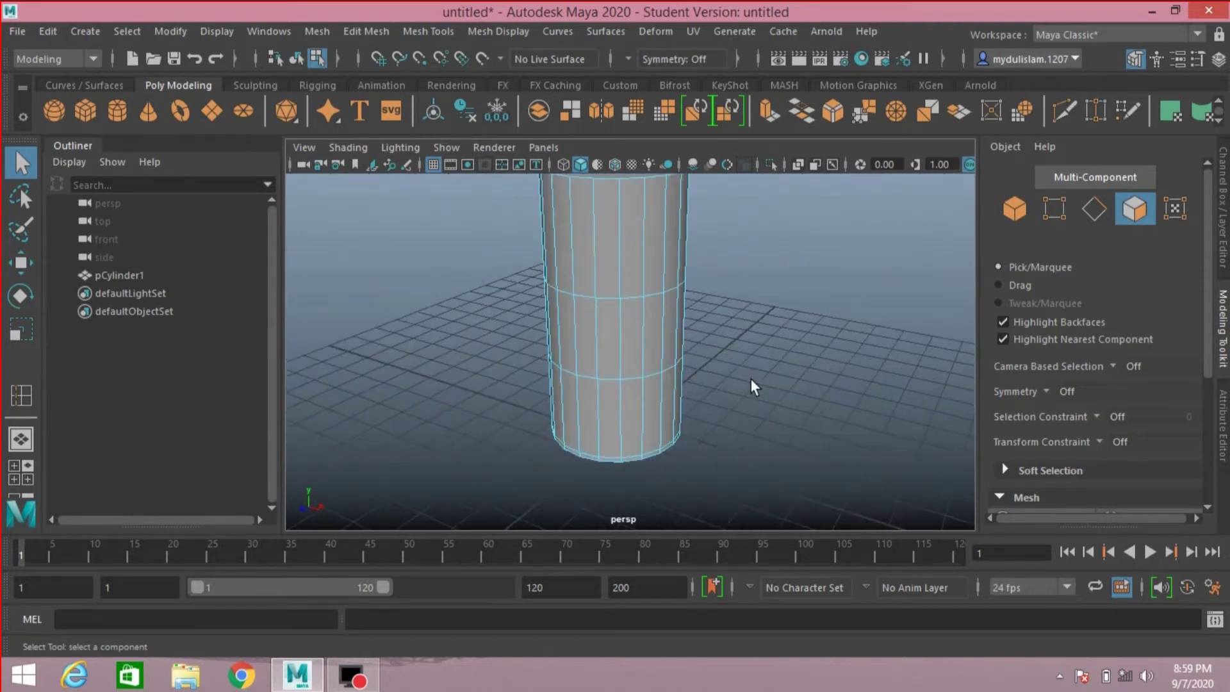
left_click(637, 411)
left_click_drag(453, 425, 568, 429, "alt")
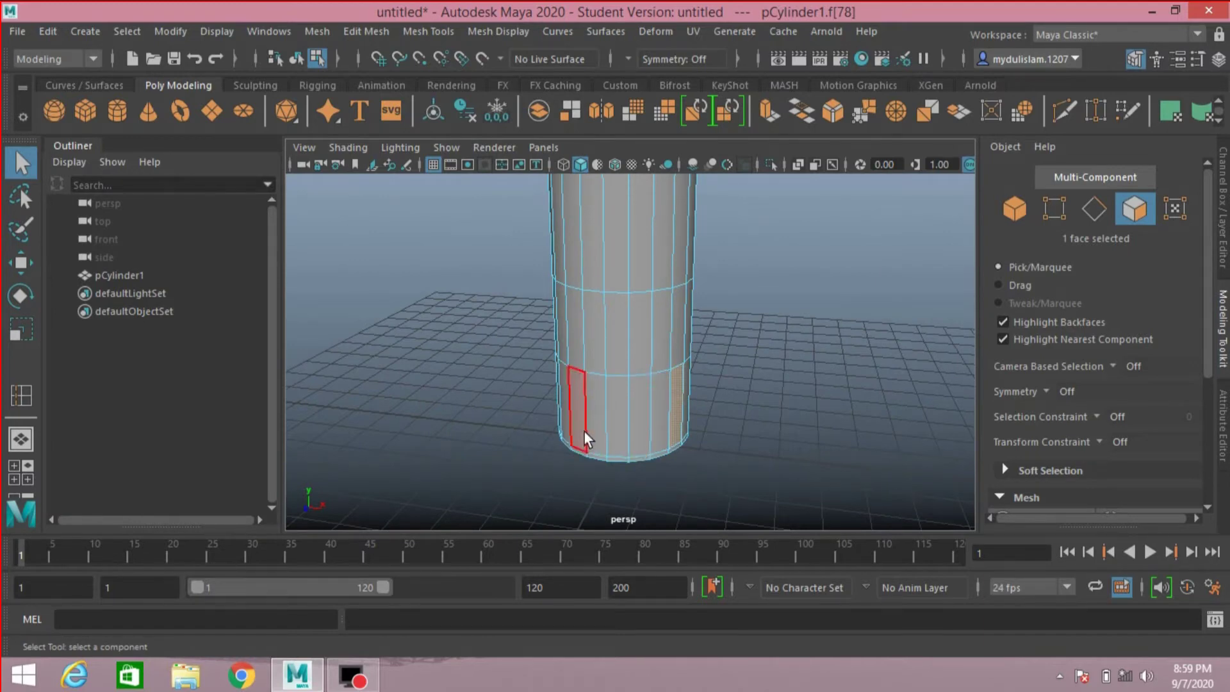
mouse_move(800, 423)
left_mouse_down("alt")
mouse_move(845, 417)
mouse_move(825, 421)
left_mouse_up("alt")
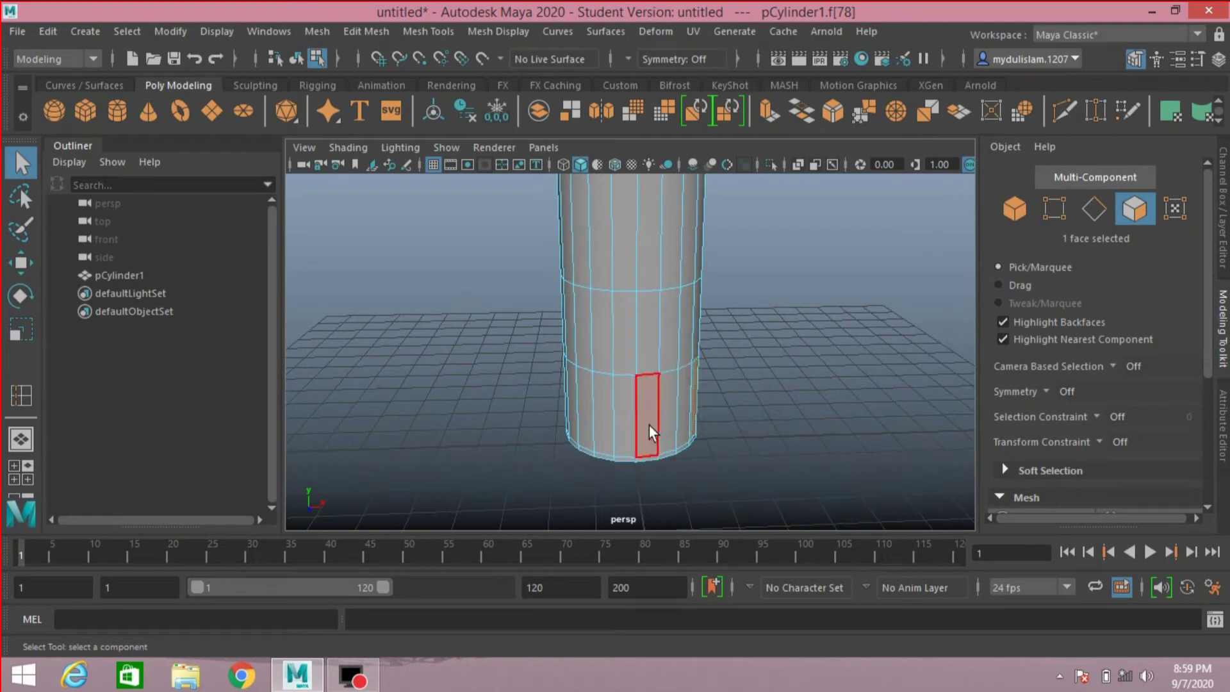
left_click(606, 429, "shift")
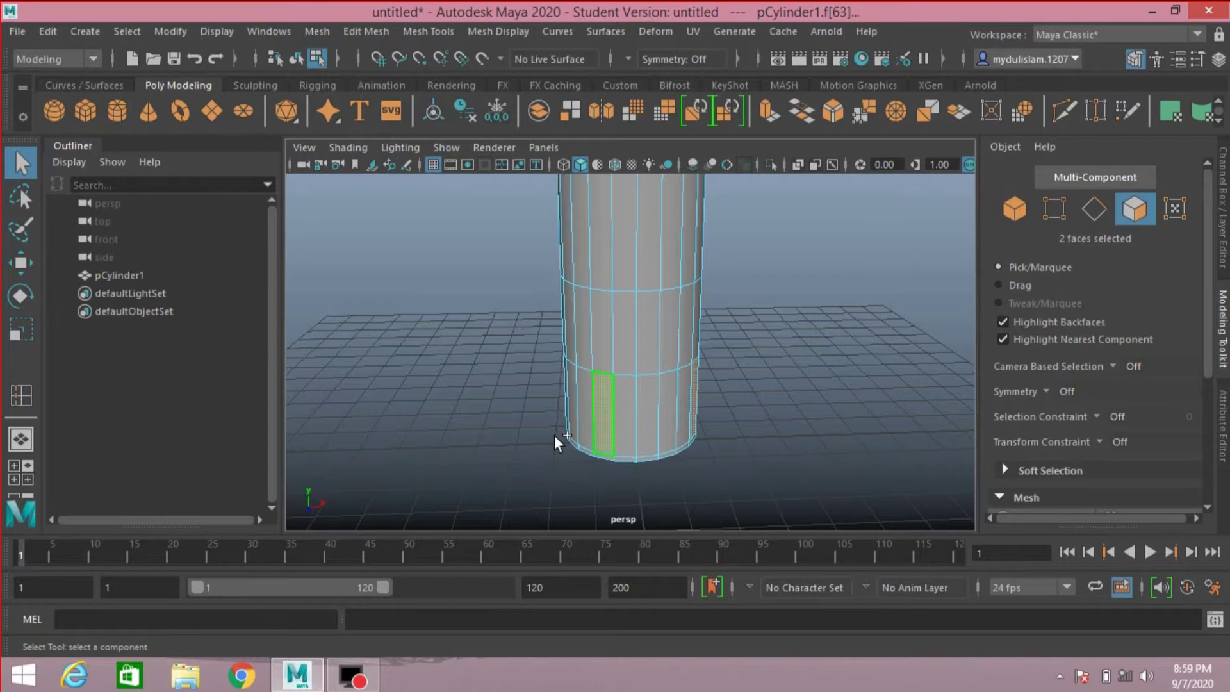
Add two more lower-band faces so four evenly spaced faces are selected
left_click_drag(512, 415, 639, 406, "alt")
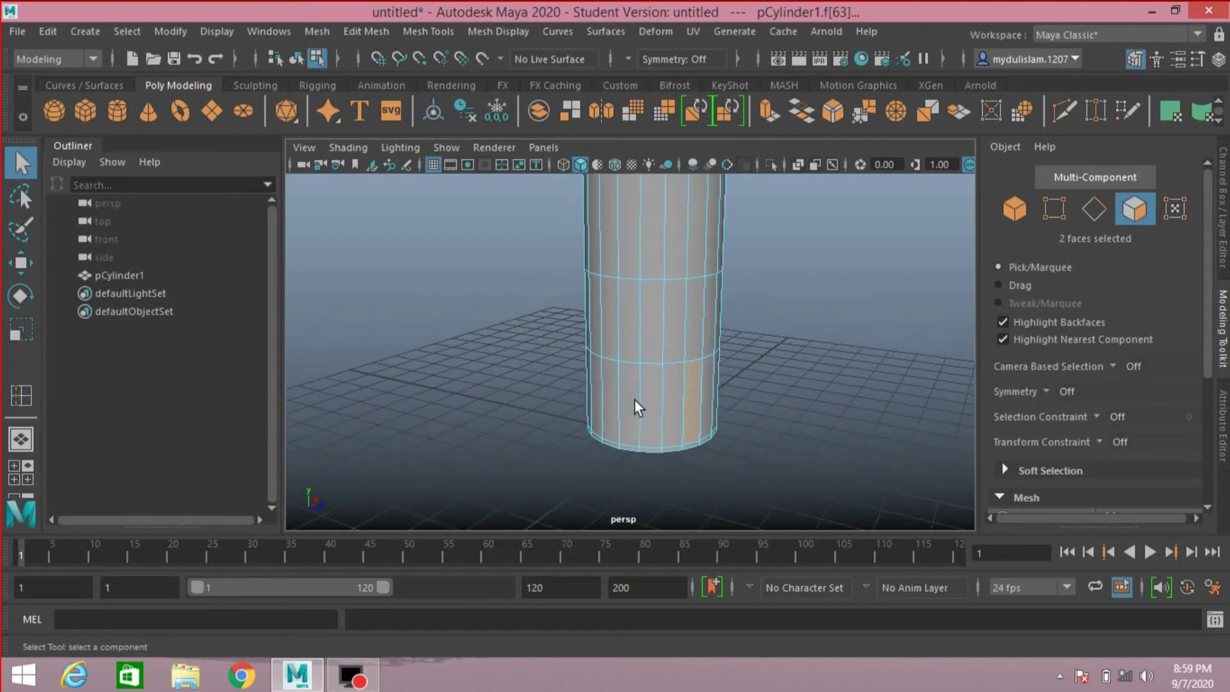
left_click(600, 419, "shift")
left_click_drag(506, 404, 744, 398, "alt")
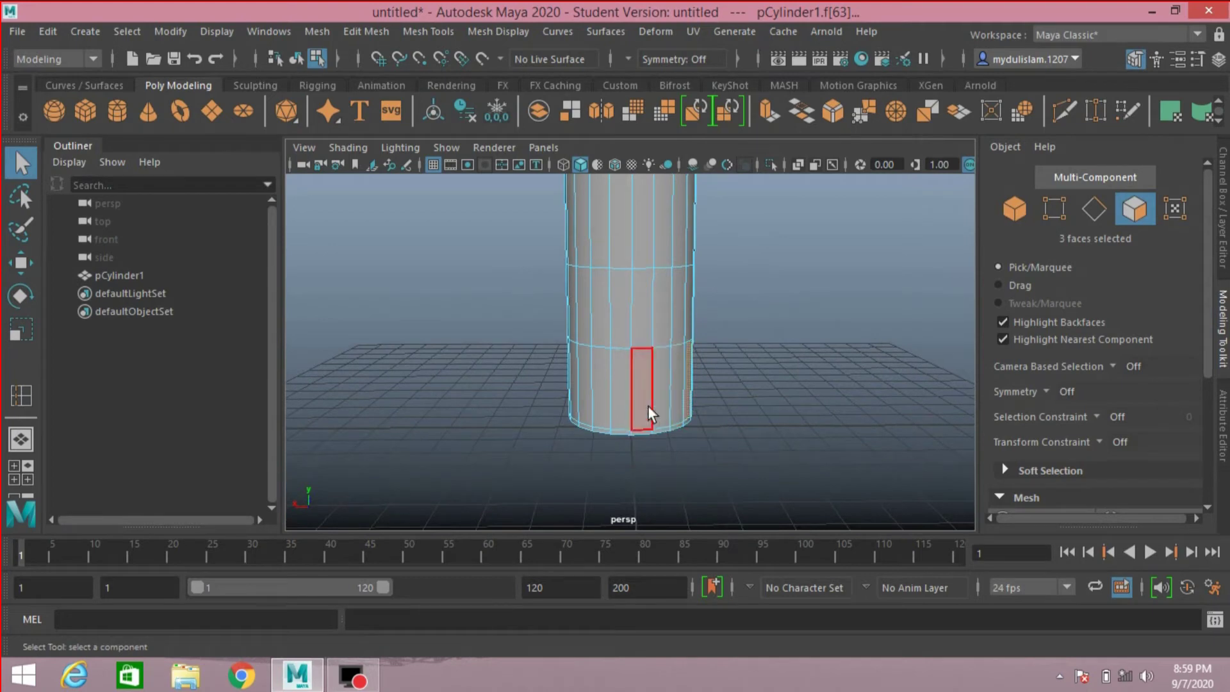
left_click(600, 410, "shift")
scroll(763, 411, "down", 3)
left_click_drag(813, 382, 502, 389, "alt")
left_click_drag(843, 368, 571, 377, "alt")
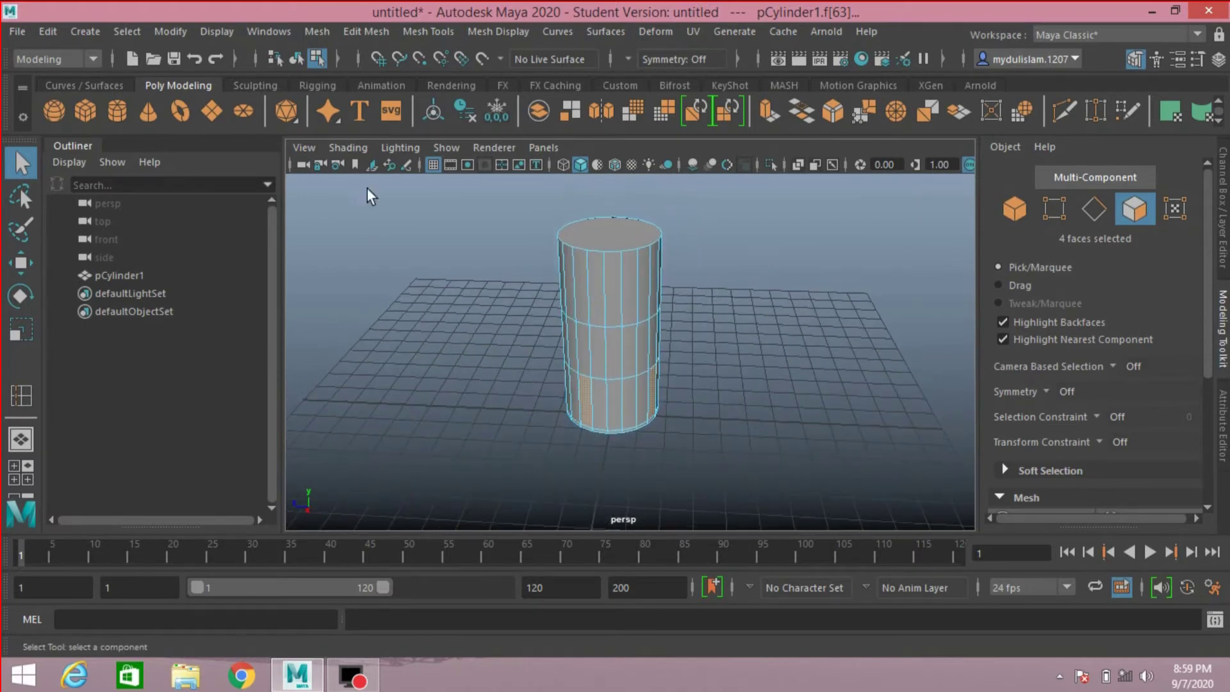
left_click(360, 29)
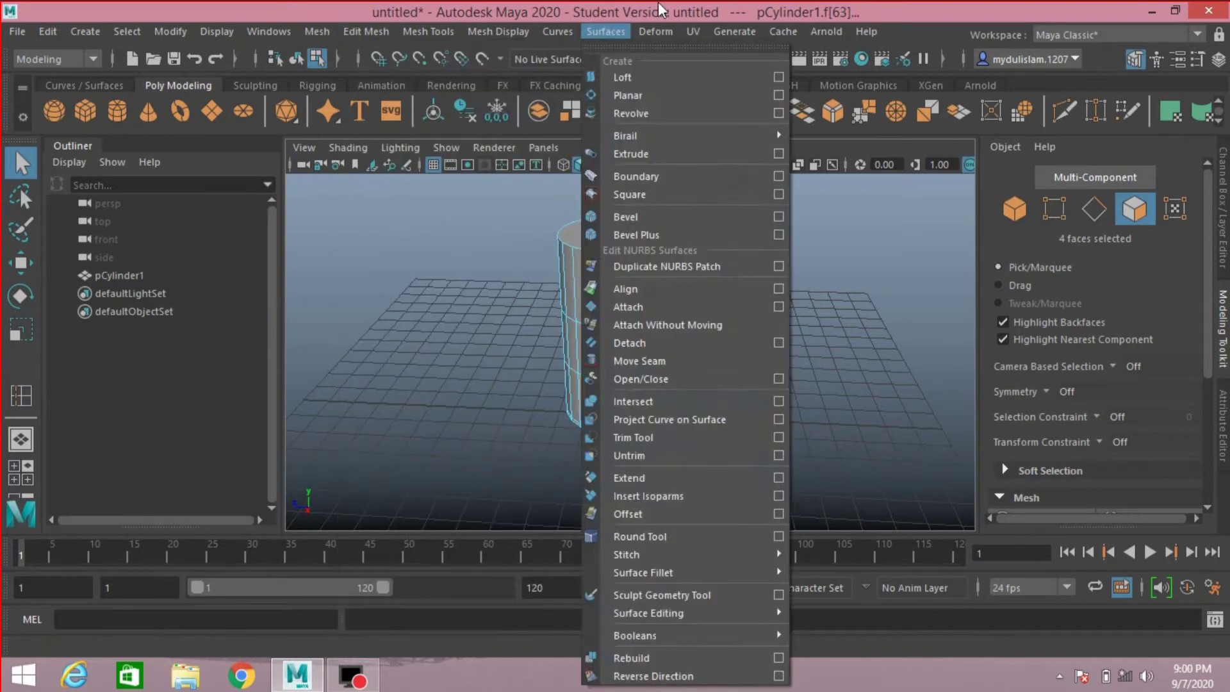
Extrude the four selected faces outward with Local Translate Z of 2.9
left_click(605, 31)
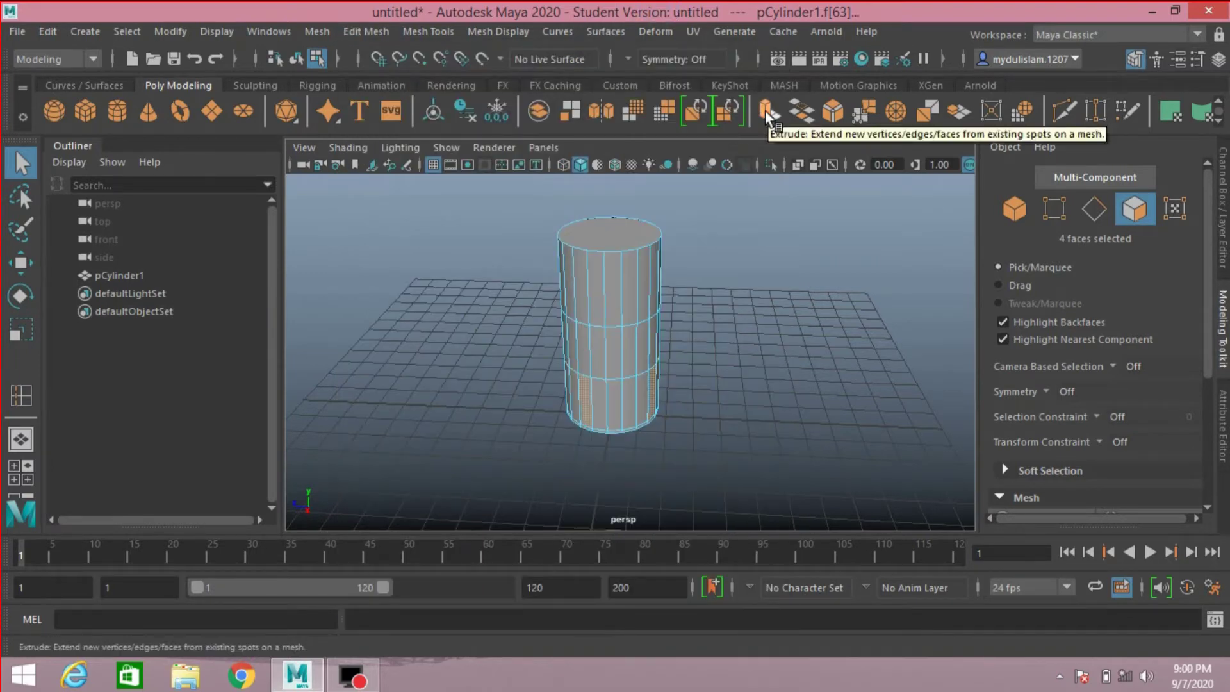
left_click(768, 116)
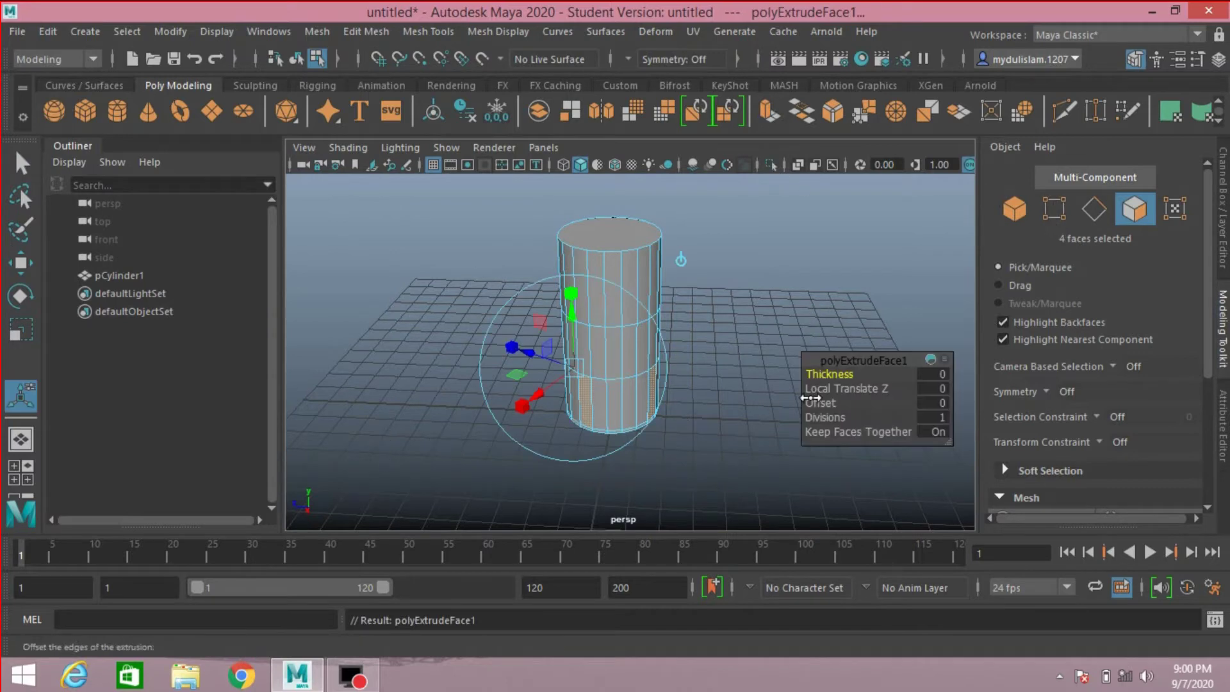
left_click(826, 388)
left_click_drag(824, 388, 852, 388)
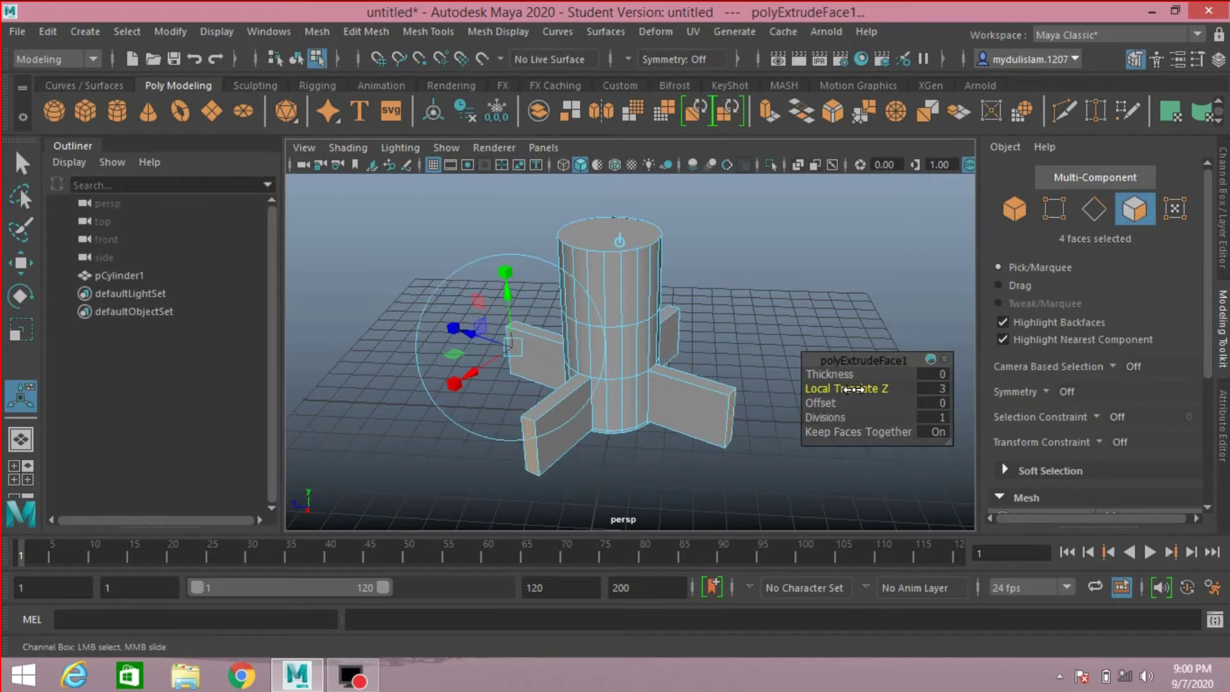
left_click_drag(853, 389, 852, 389)
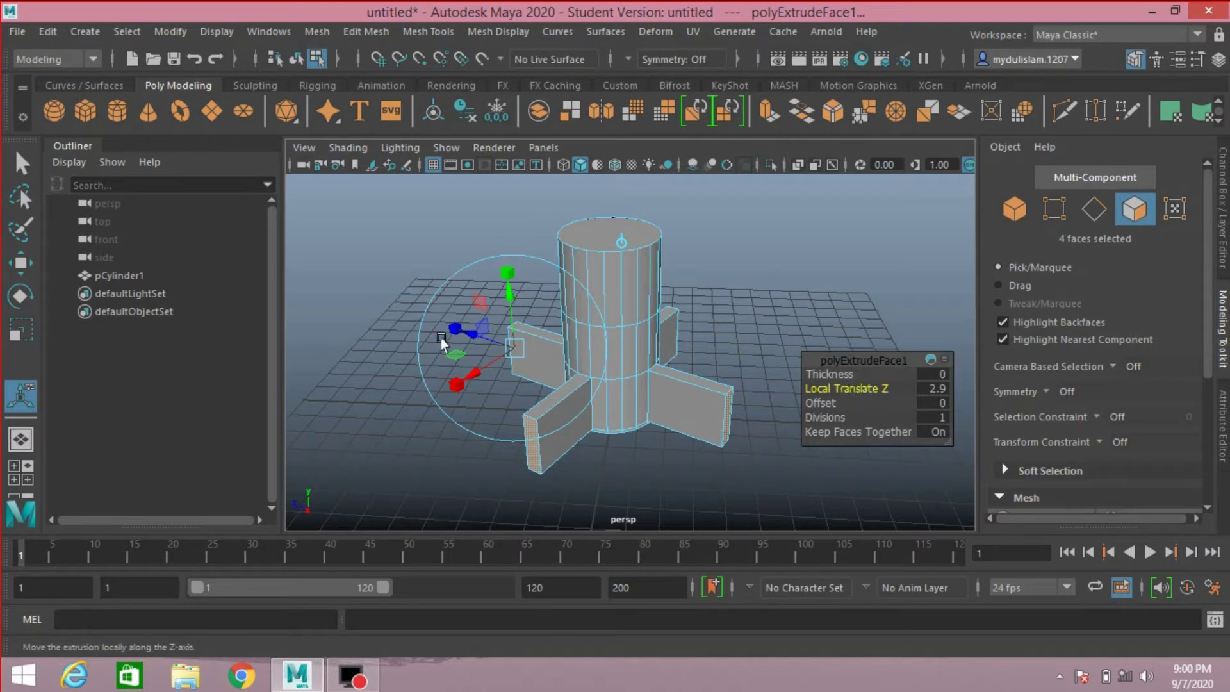
Squash the extruded fins to about half height and shift their ends down to sweep them
left_click(503, 273)
left_click_drag(503, 270, 523, 342)
key("w")
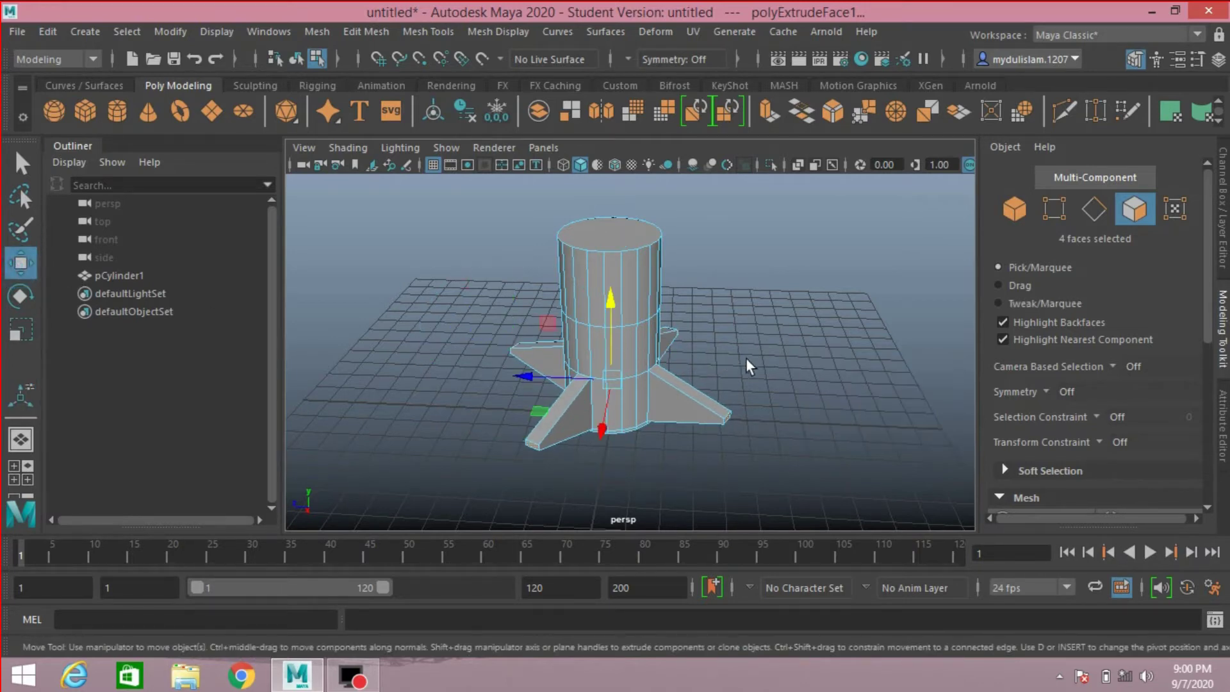
left_click_drag(736, 420, 766, 370, "alt")
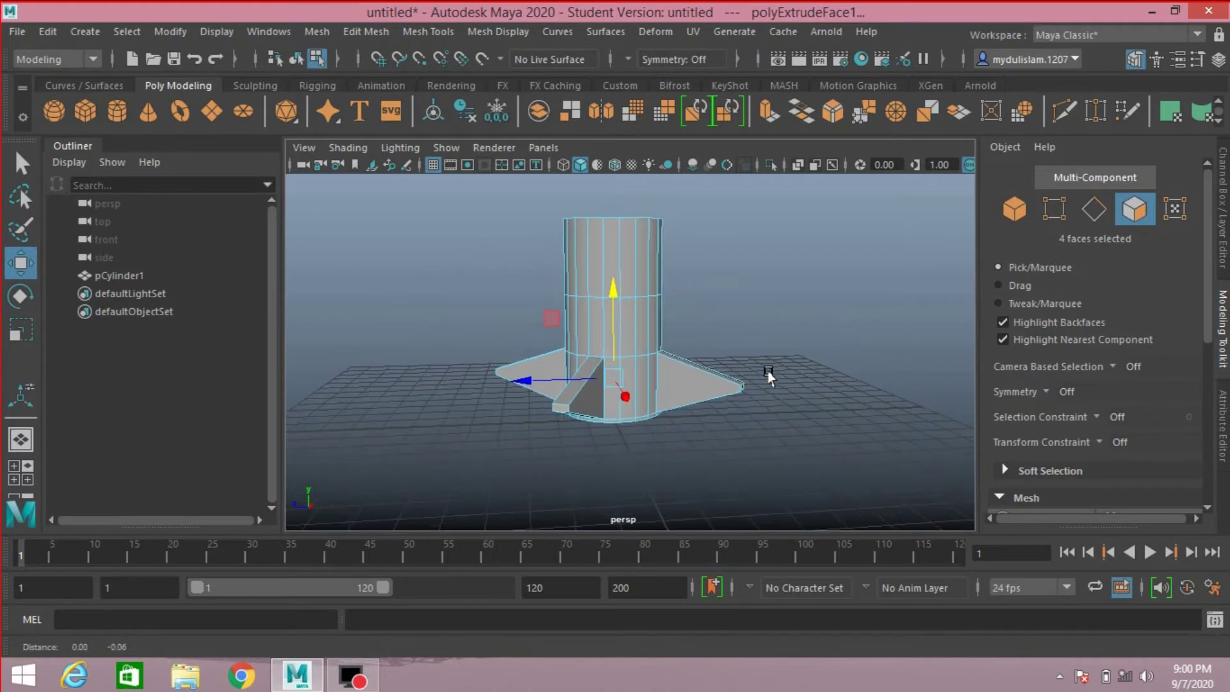
left_click_drag(613, 277, 618, 328)
left_click_drag(827, 310, 804, 281, "alt")
Select the cylinder's top ring of 20 vertices and scale it inward
key("F9")
left_click_drag(503, 195, 713, 267)
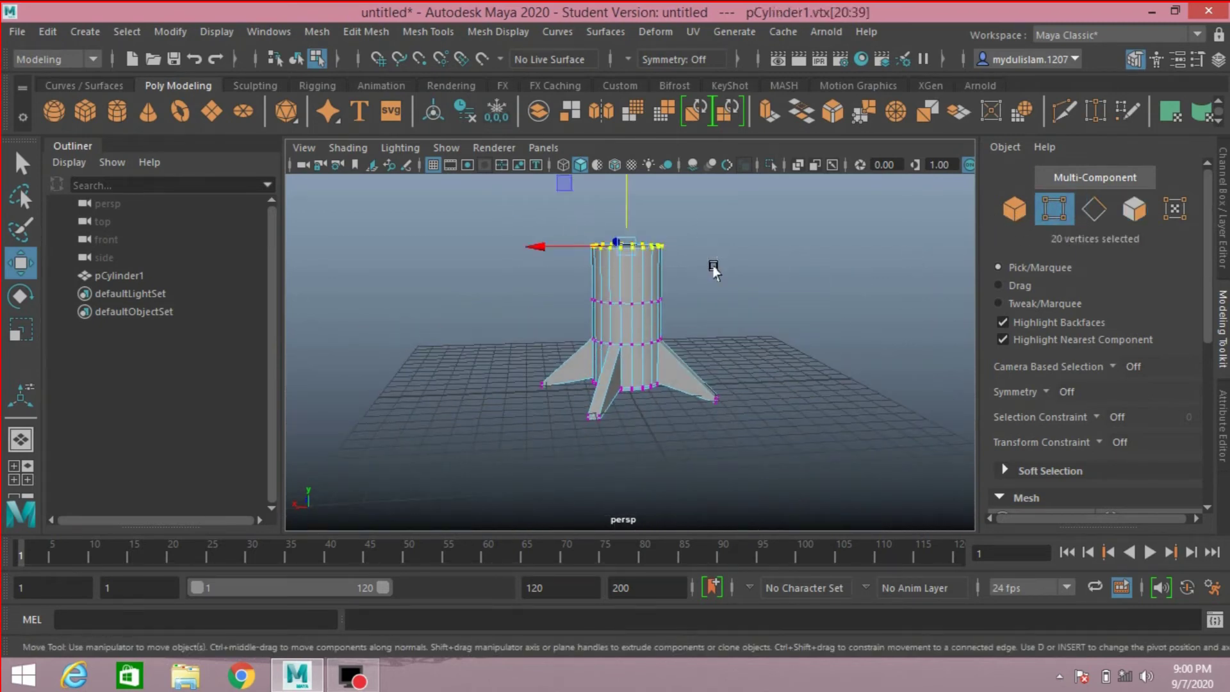
left_click_drag(794, 256, 757, 310, "alt")
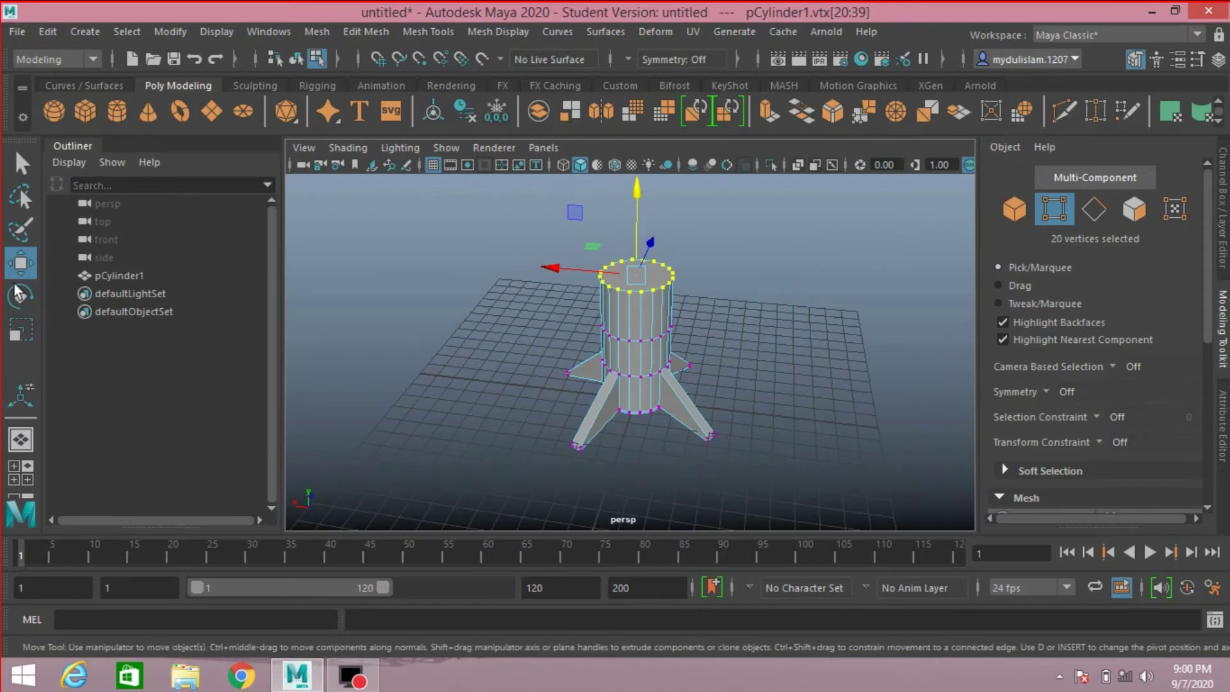
left_click(21, 332)
left_click_drag(638, 274, 601, 283)
Shrink the top vertex ring further to a point and return to object mode
left_click_drag(709, 301, 637, 275, "alt")
right_click_drag(636, 275, 647, 319, "alt")
mouse_move(647, 319)
left_mouse_down("alt")
mouse_move(628, 343)
mouse_move(667, 329)
left_mouse_up("alt")
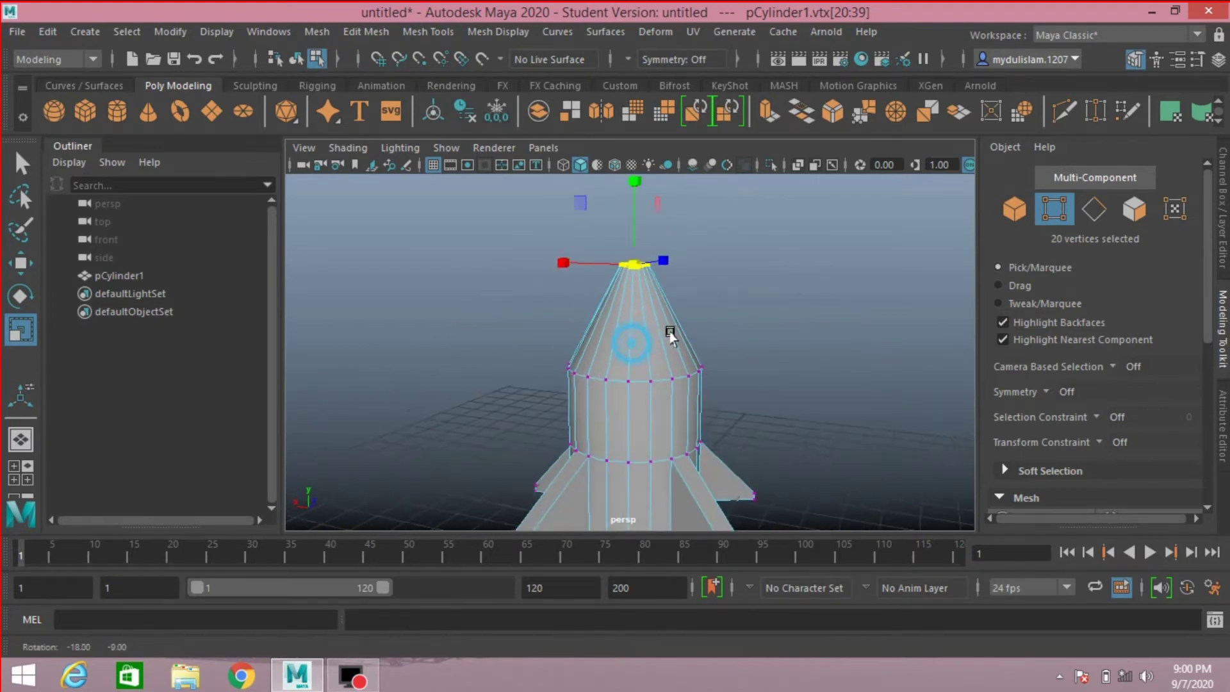
right_click_drag(667, 329, 713, 329, "alt")
left_click_drag(713, 329, 611, 305, "alt")
right_click_drag(745, 312, 735, 266, "alt")
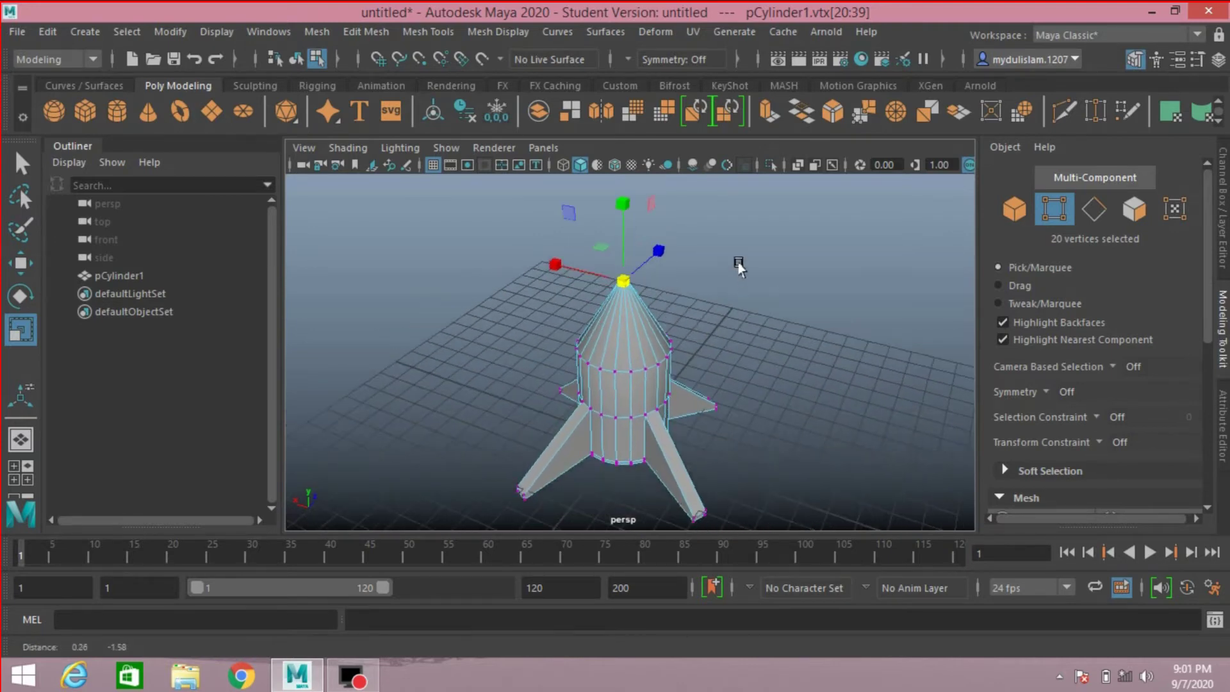
left_click_drag(735, 267, 901, 237, "alt")
left_click(1014, 209)
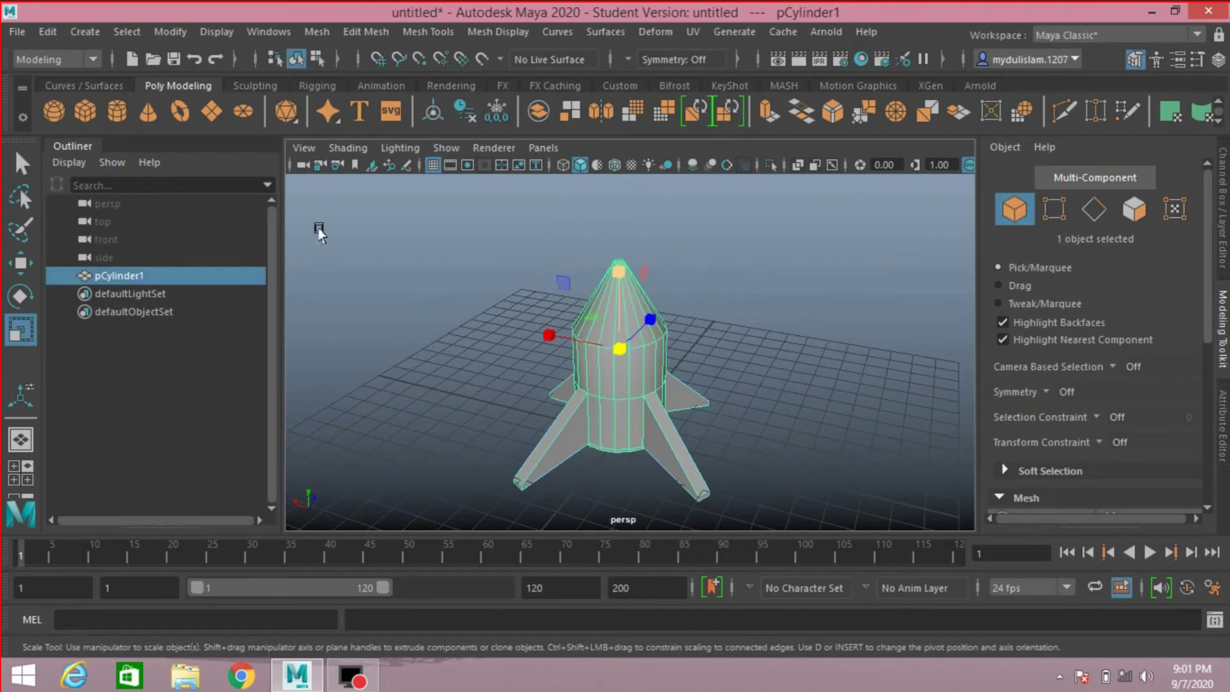
Delete the rocket's construction history
left_click(48, 32)
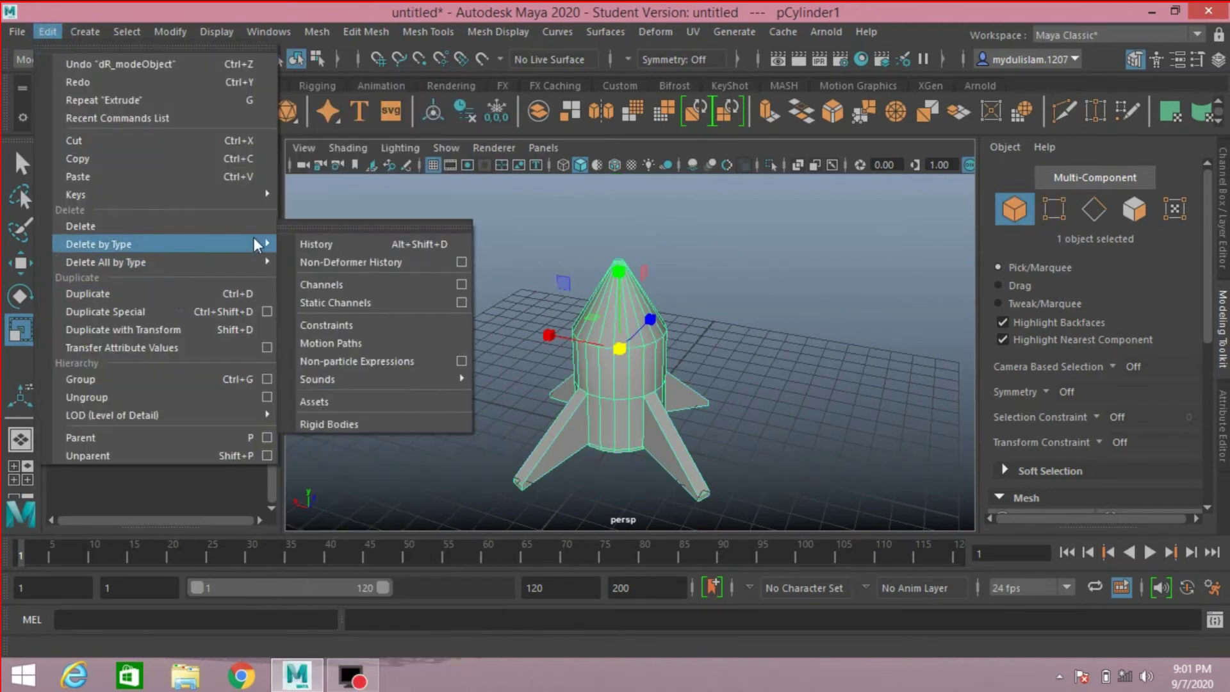
left_click(324, 244)
scroll(554, 275, "down", 3)
left_click_drag(714, 324, 793, 294, "alt")
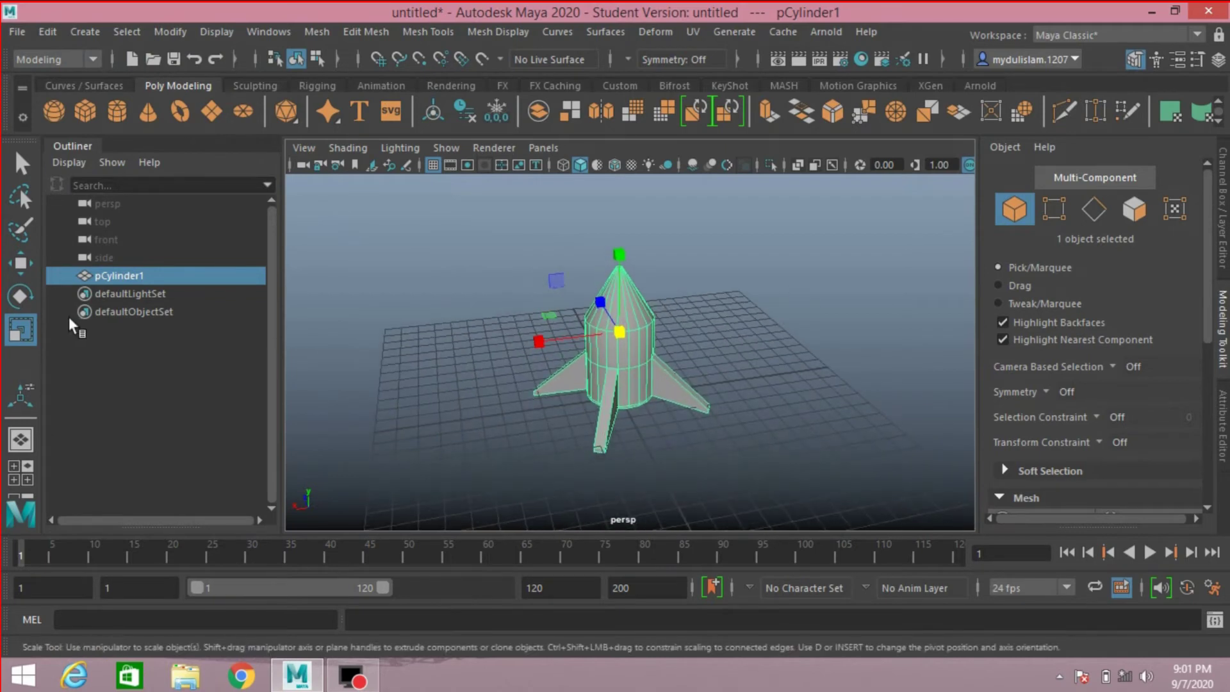
Create a polygon cube, flatten it into a wide thin slab, and turn on Wireframe on Shaded
left_click(82, 117)
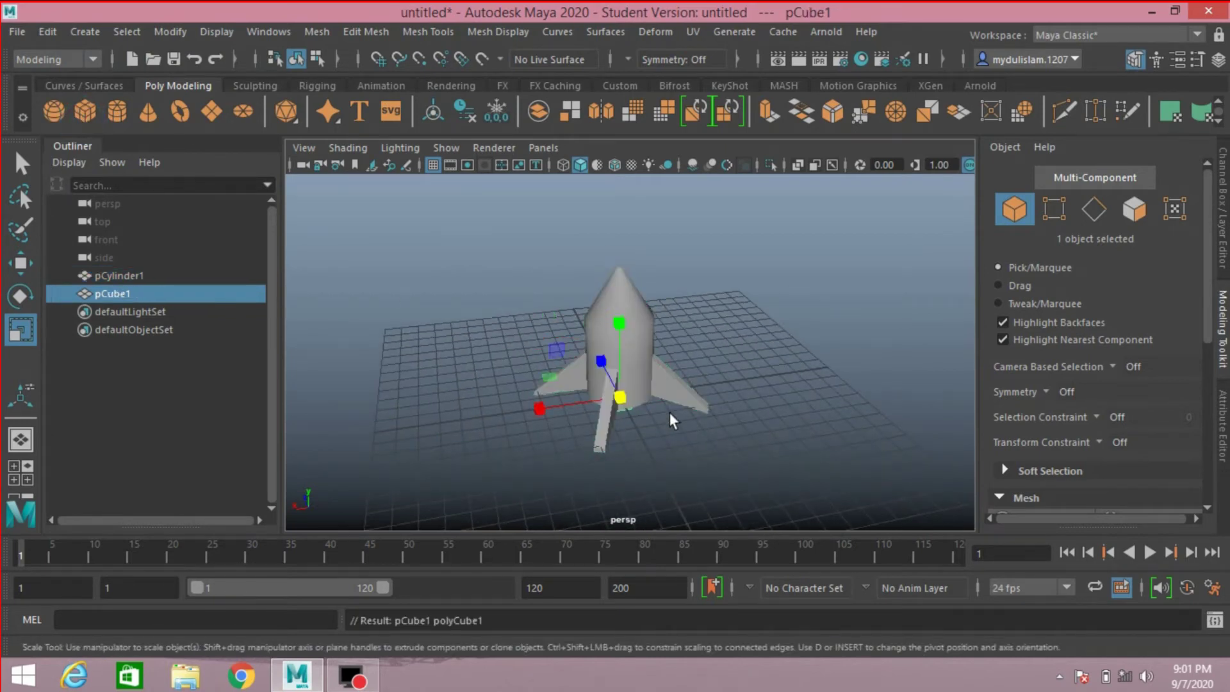
left_click_drag(681, 423, 280, 406, "alt")
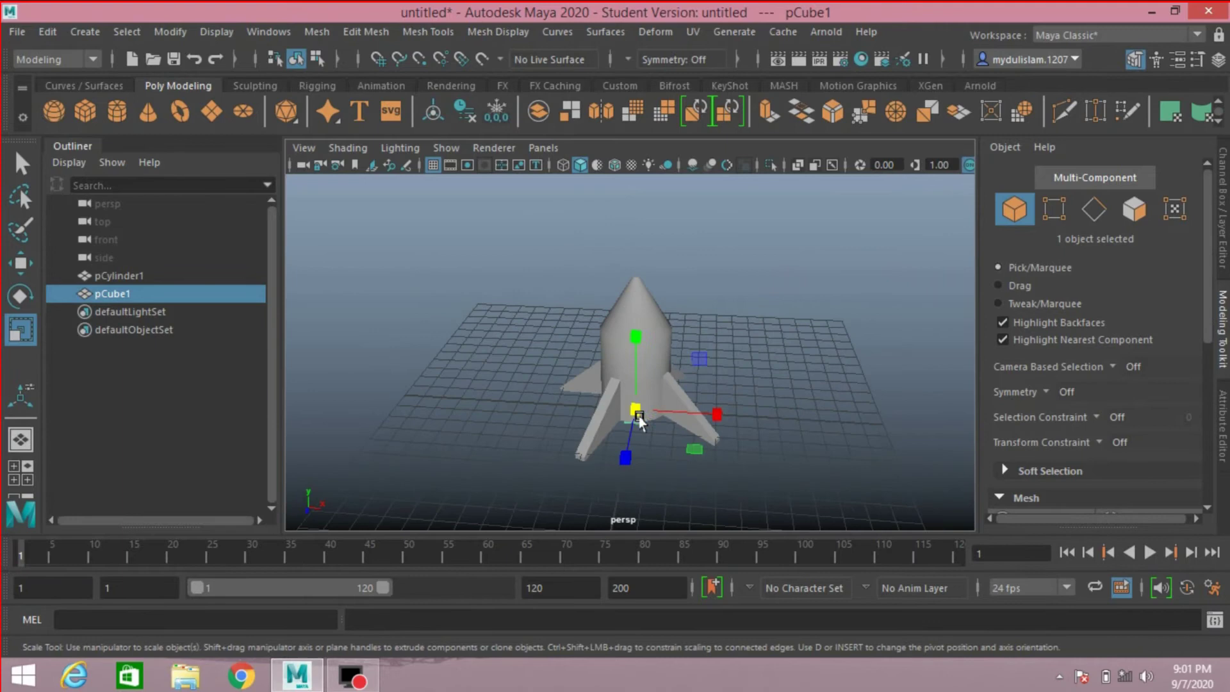
left_click_drag(637, 406, 785, 403, "alt")
left_click_drag(616, 282, 627, 333)
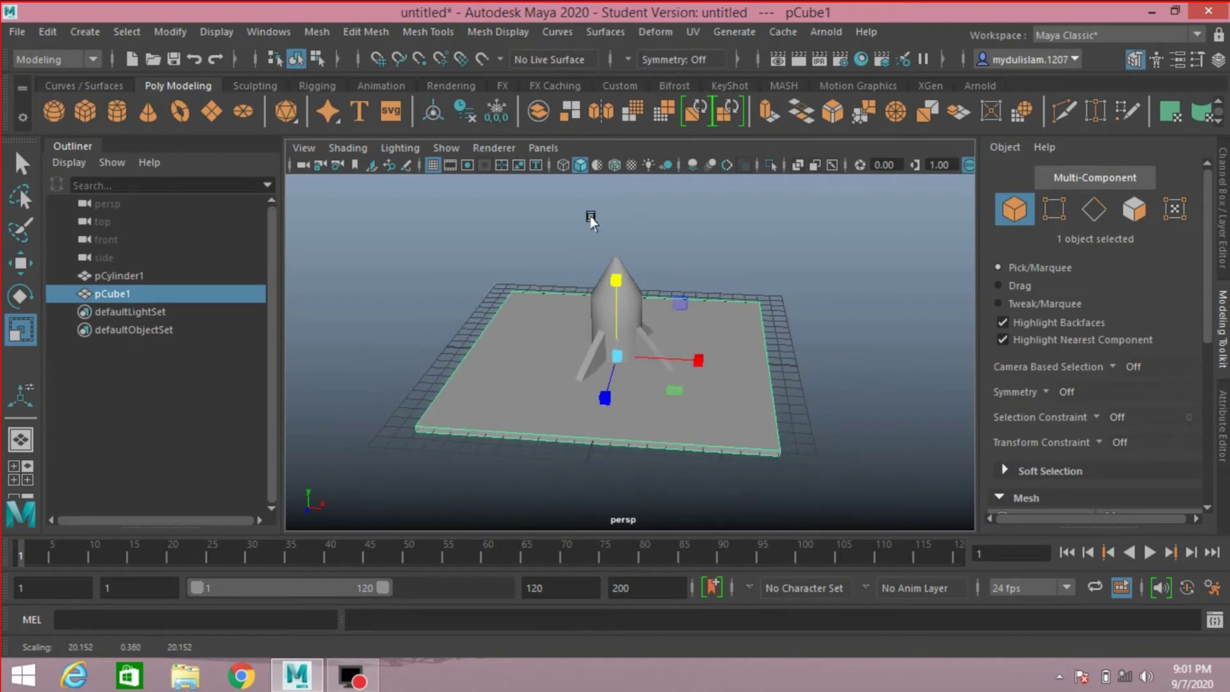
left_click(612, 165)
right_click_drag(738, 307, 760, 291, "alt")
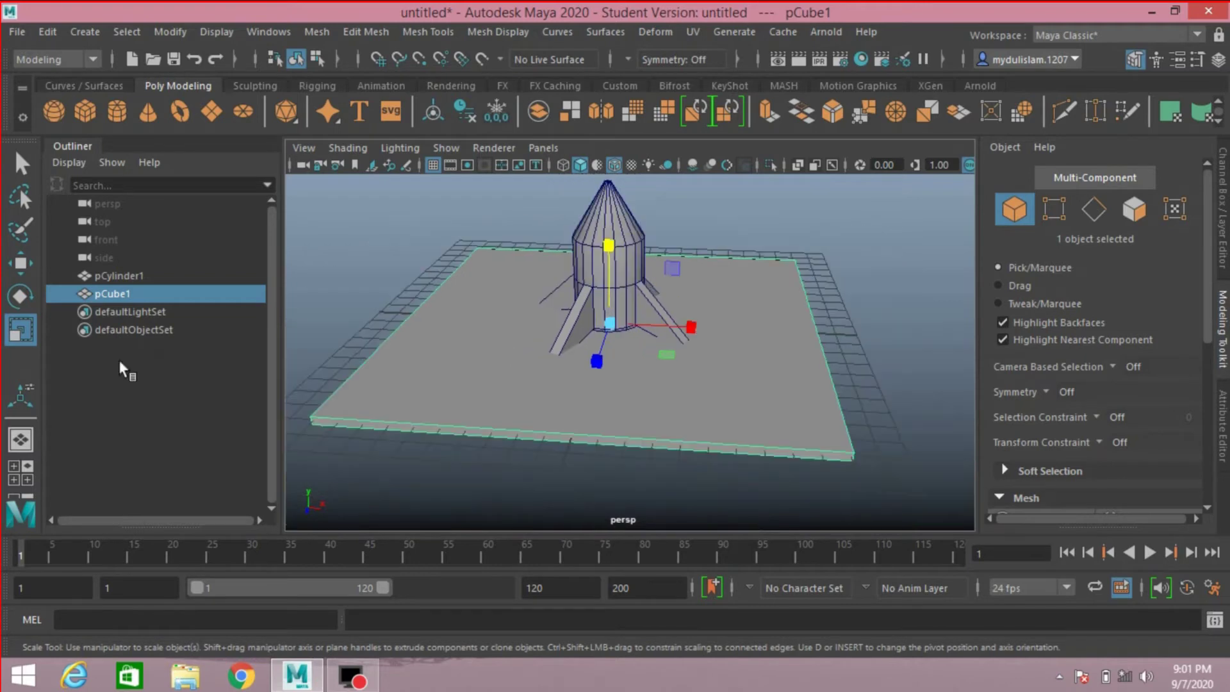
Lower the slab just beneath the rocket, then select the rocket
left_click(20, 263)
left_click_drag(607, 249, 620, 266)
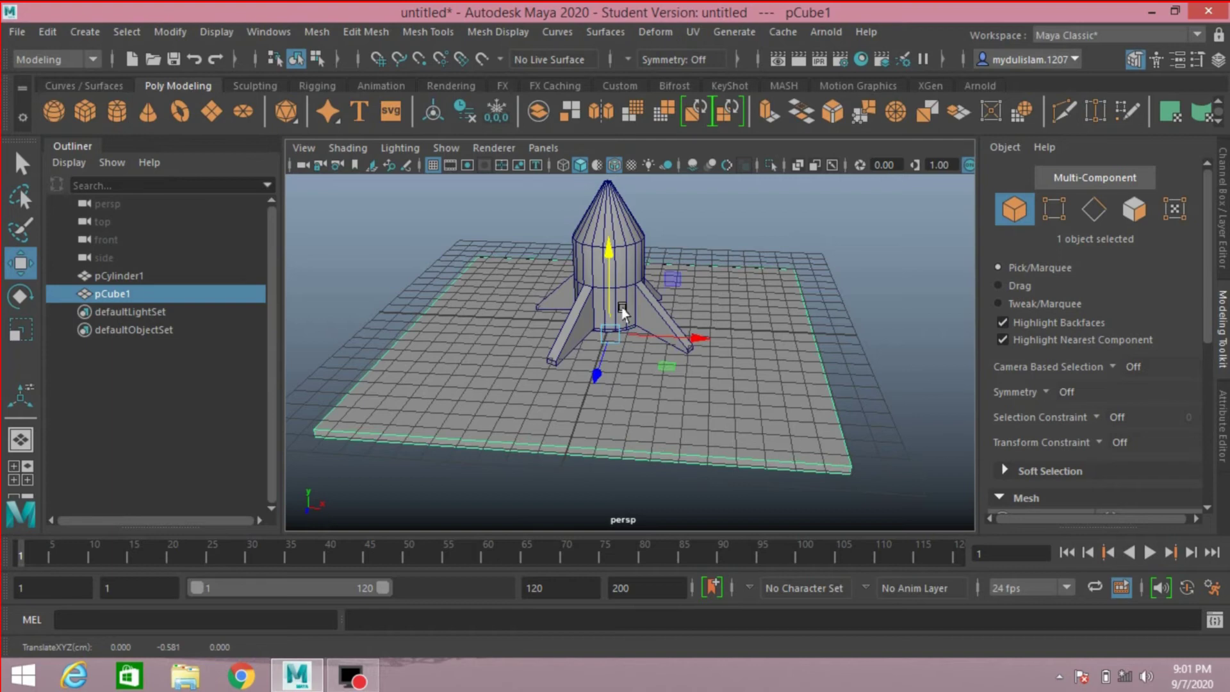
left_click(582, 259)
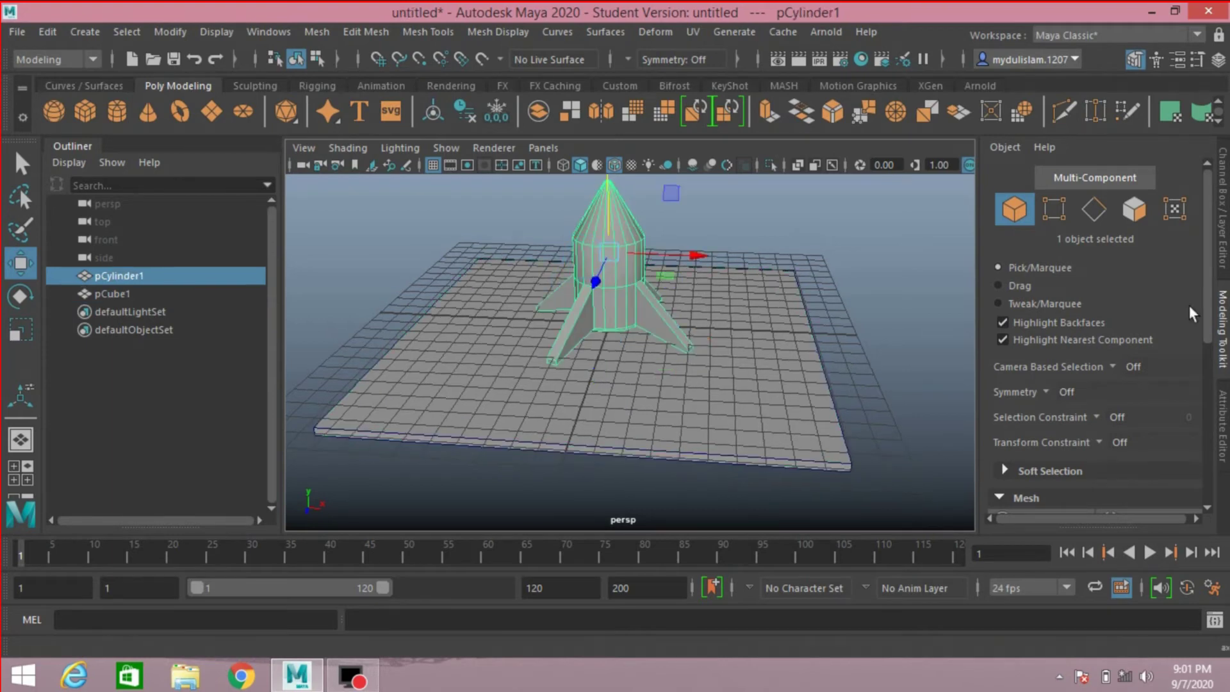
left_click(1221, 264)
left_click_drag(617, 384, 639, 384, "alt")
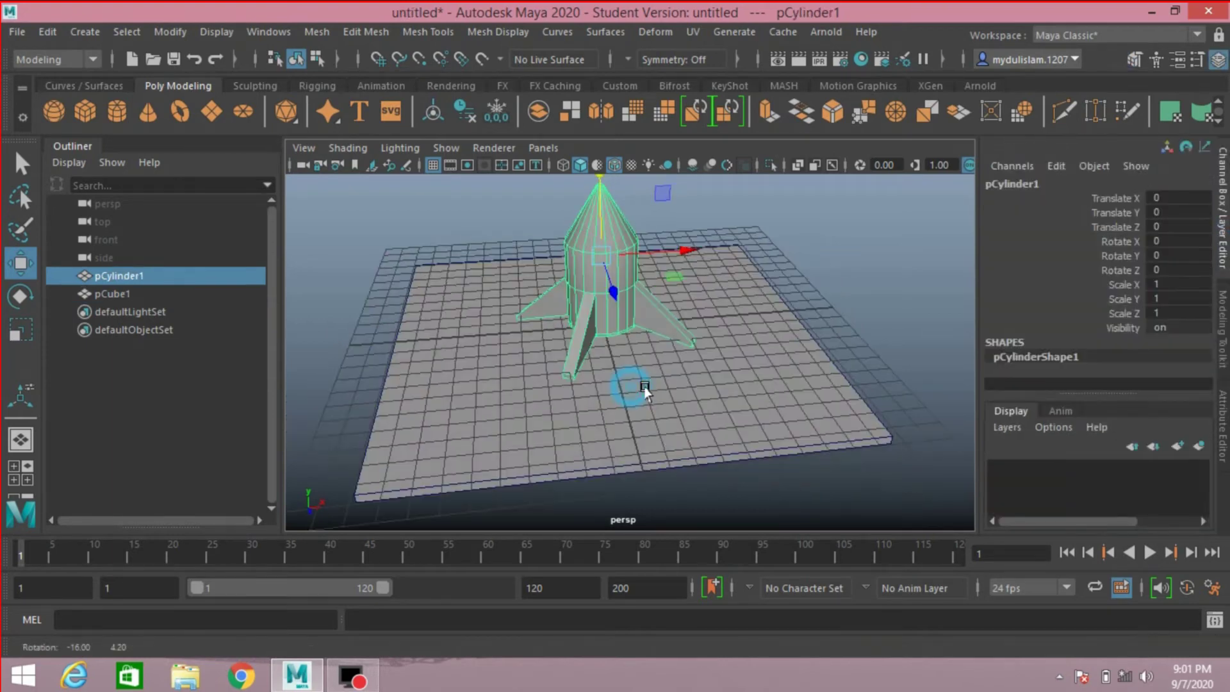
Rename pCylinder1 to 'rocket' and pCube1 to 'plane', then hide the plane
double_click(125, 275)
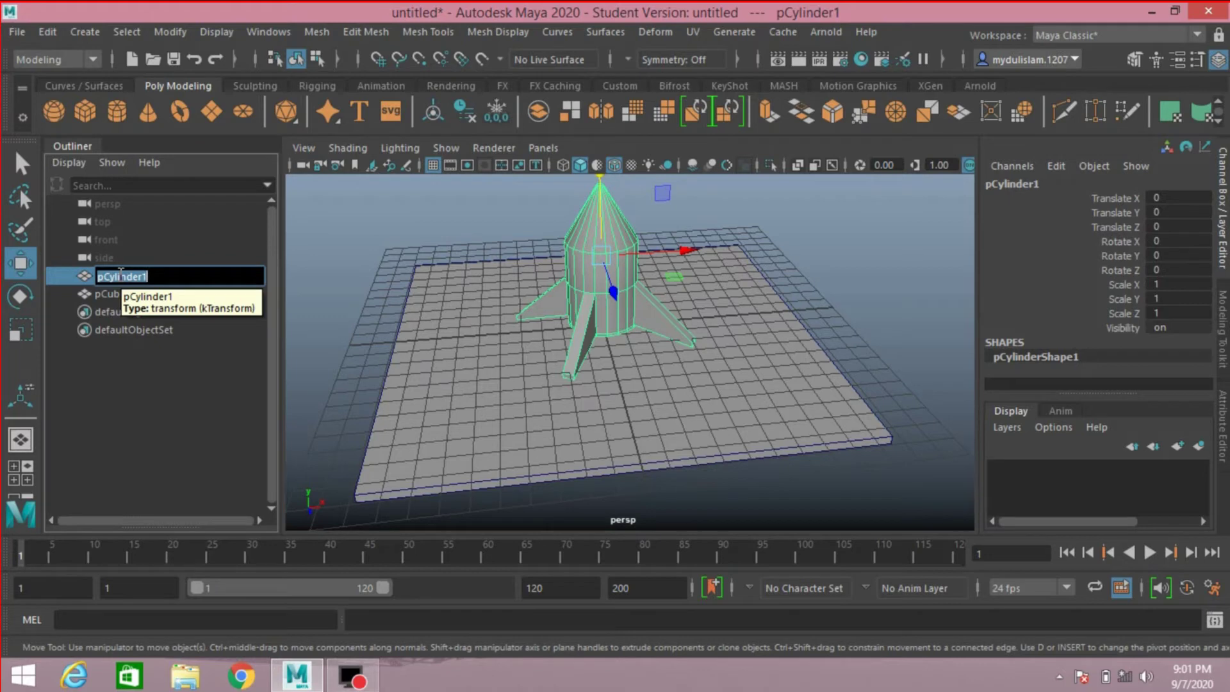
type("rocket")
key("Return")
double_click(110, 293)
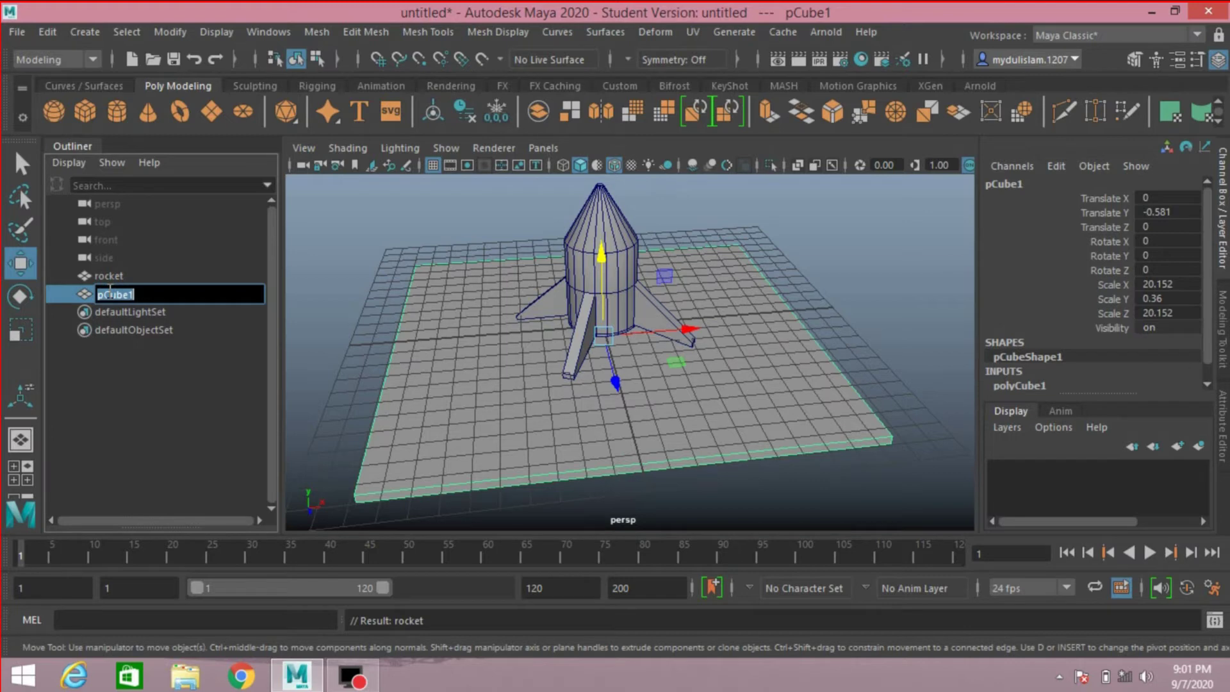
type("plane")
key("Return")
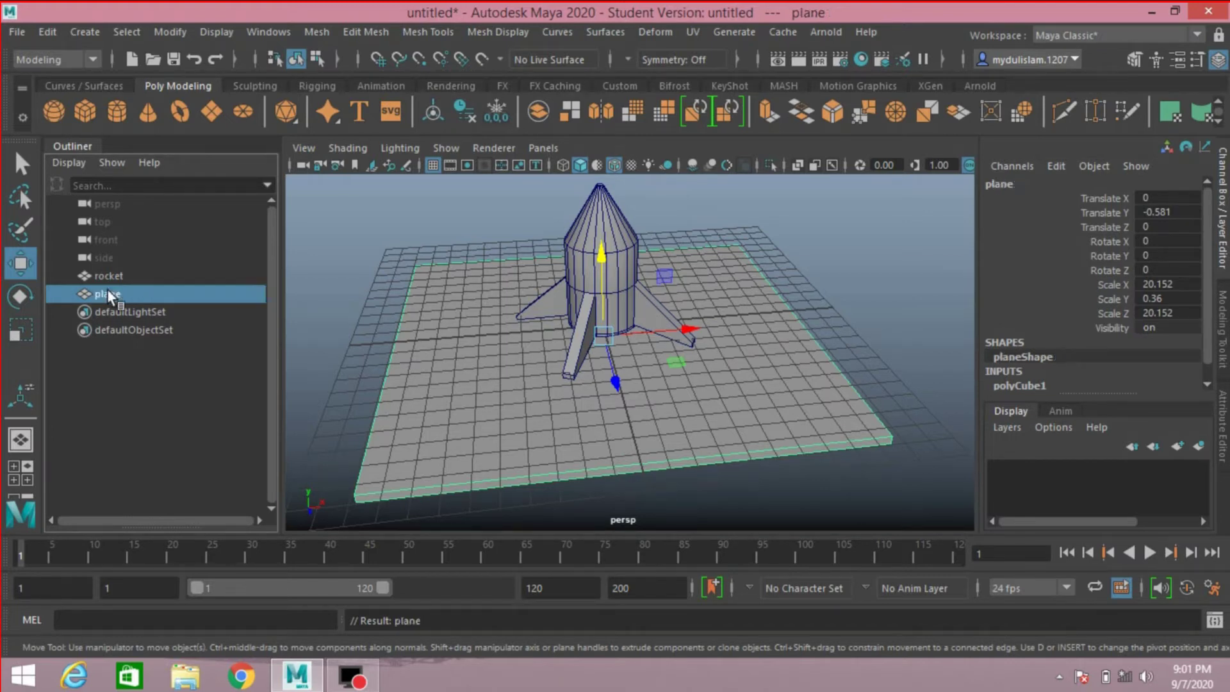
scroll(520, 365, "down", 2)
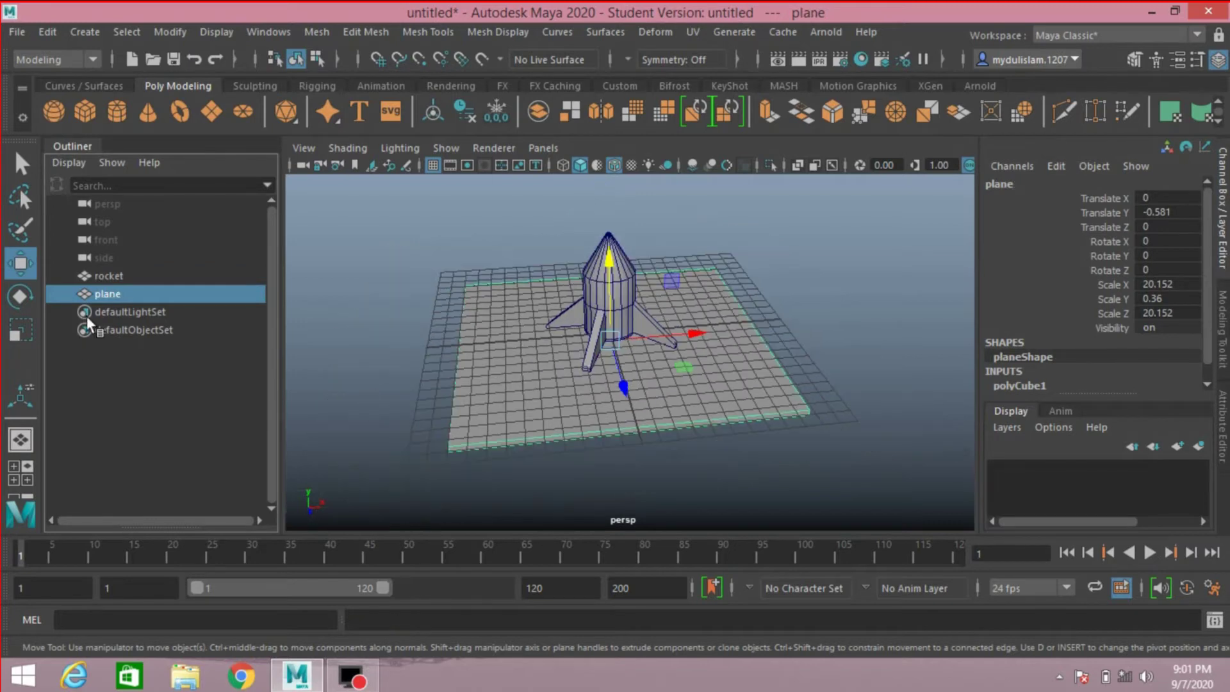
key("ctrl+h")
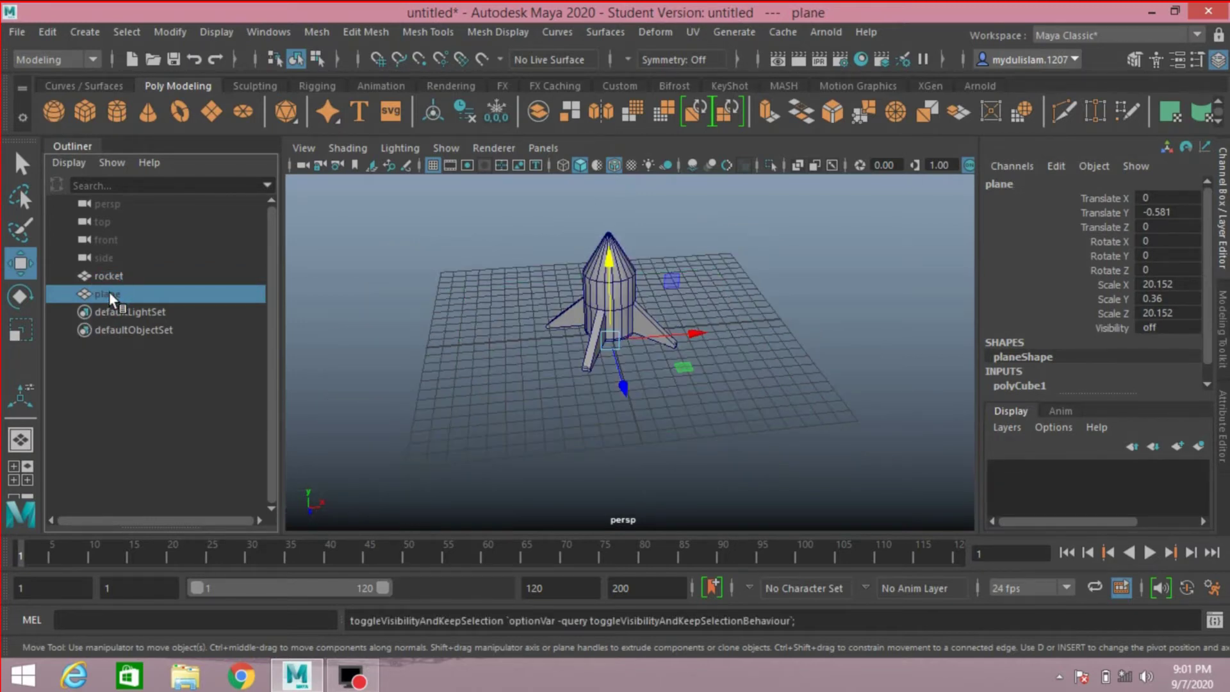
Raise the rocket slightly above the plane
left_click_drag(583, 367, 544, 384, "alt")
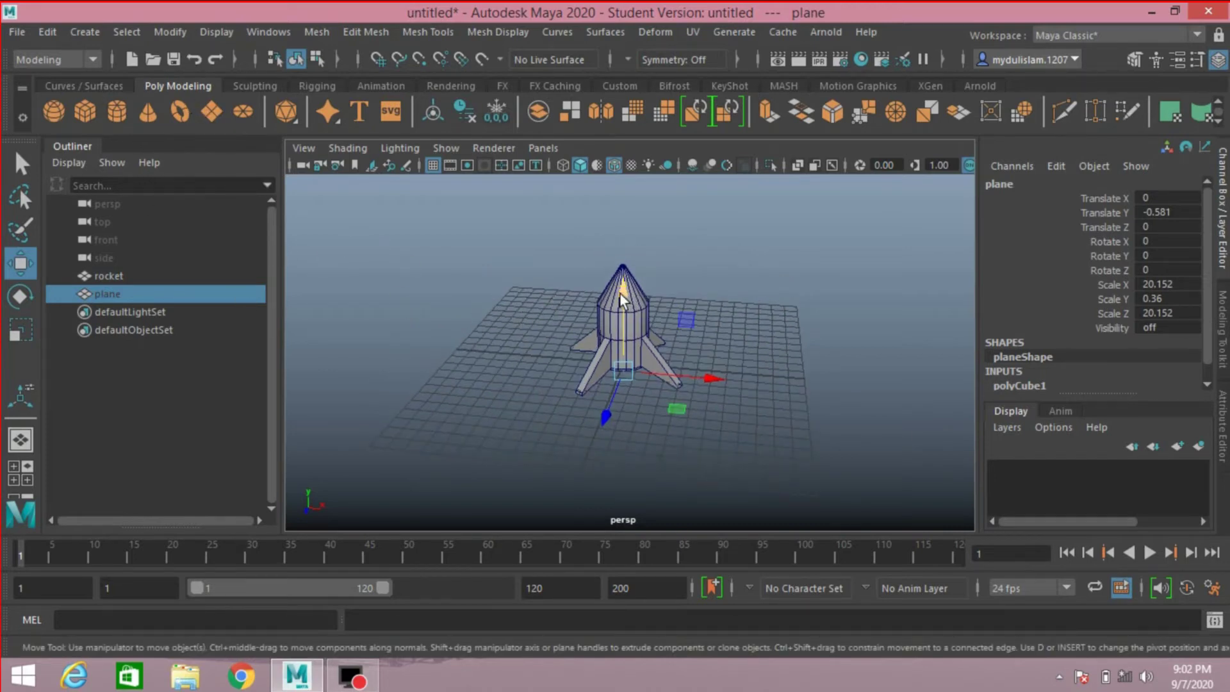
left_click(609, 309)
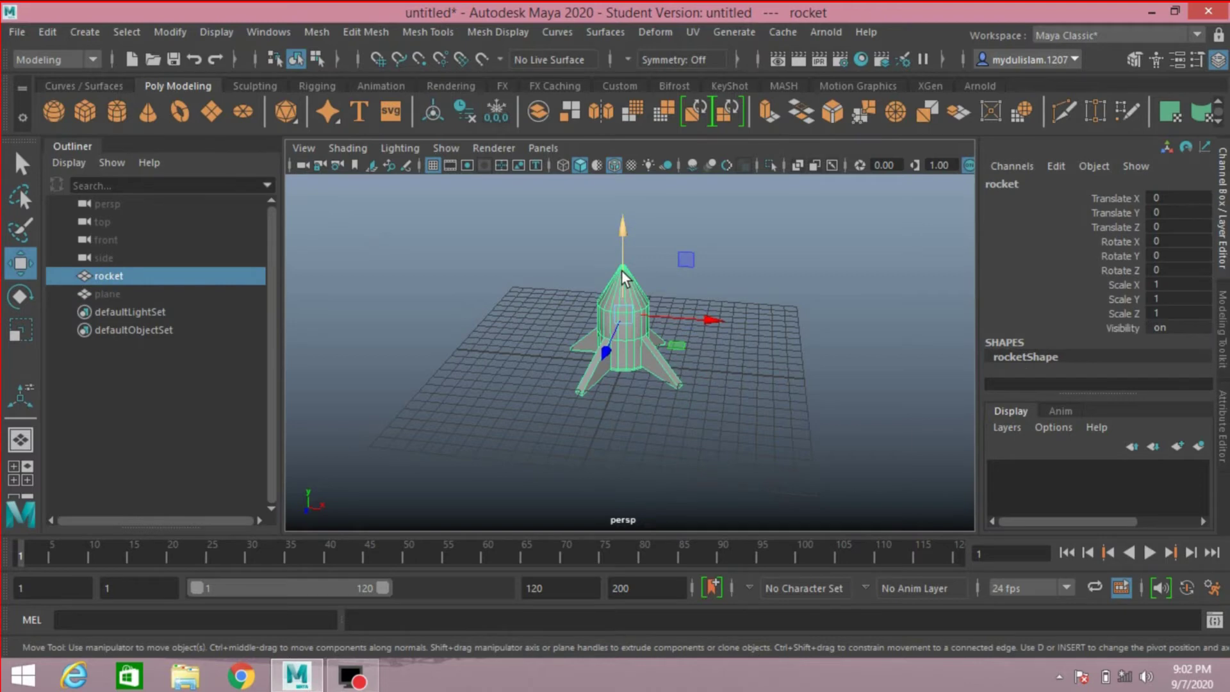
left_click_drag(625, 278, 619, 247)
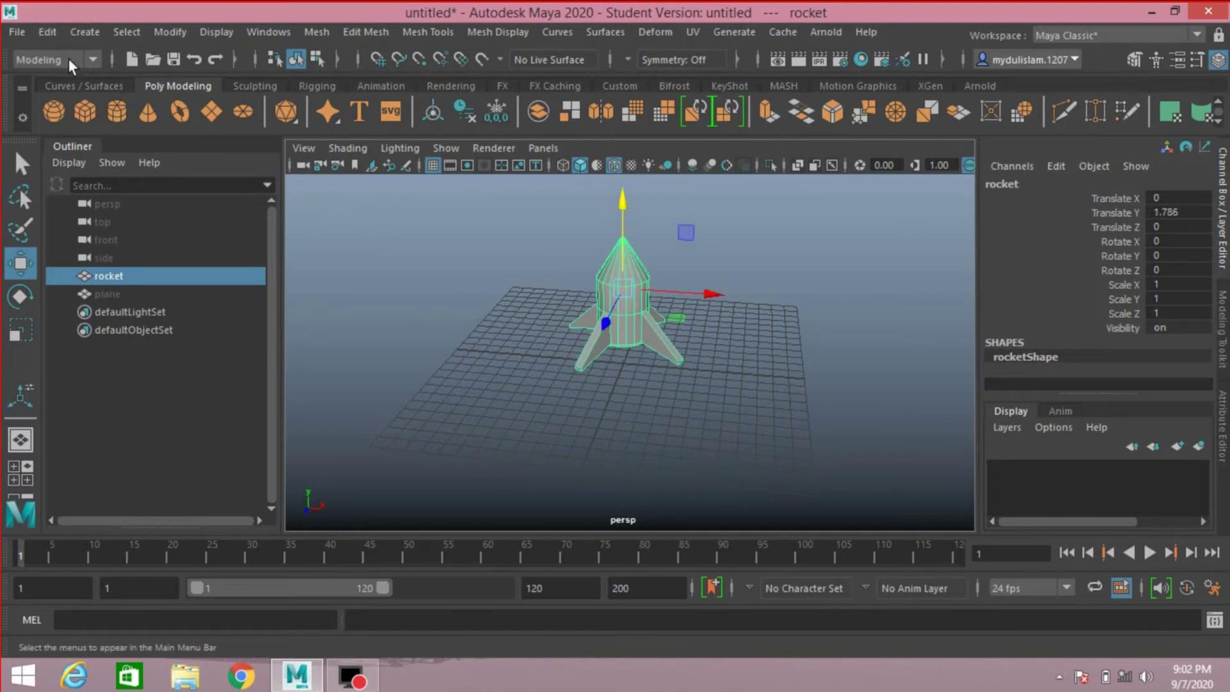
Switch to the FX menu set and create a 3D fluid container
left_click(92, 60)
left_click(70, 129)
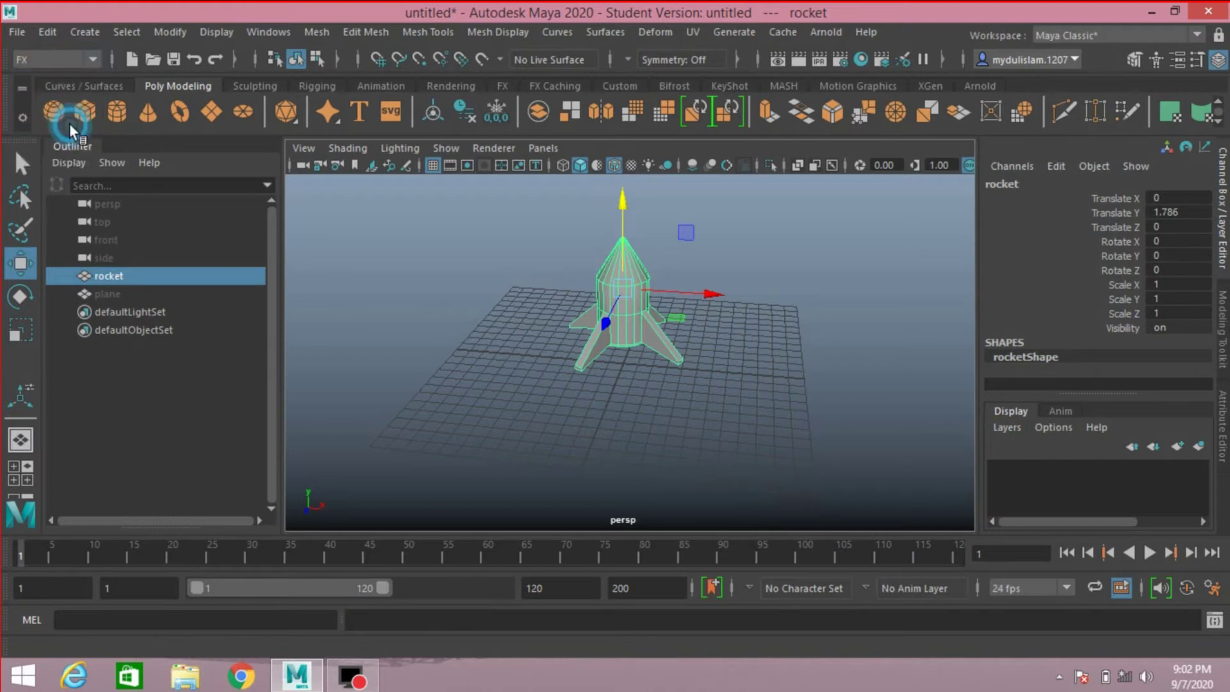
left_click(374, 30)
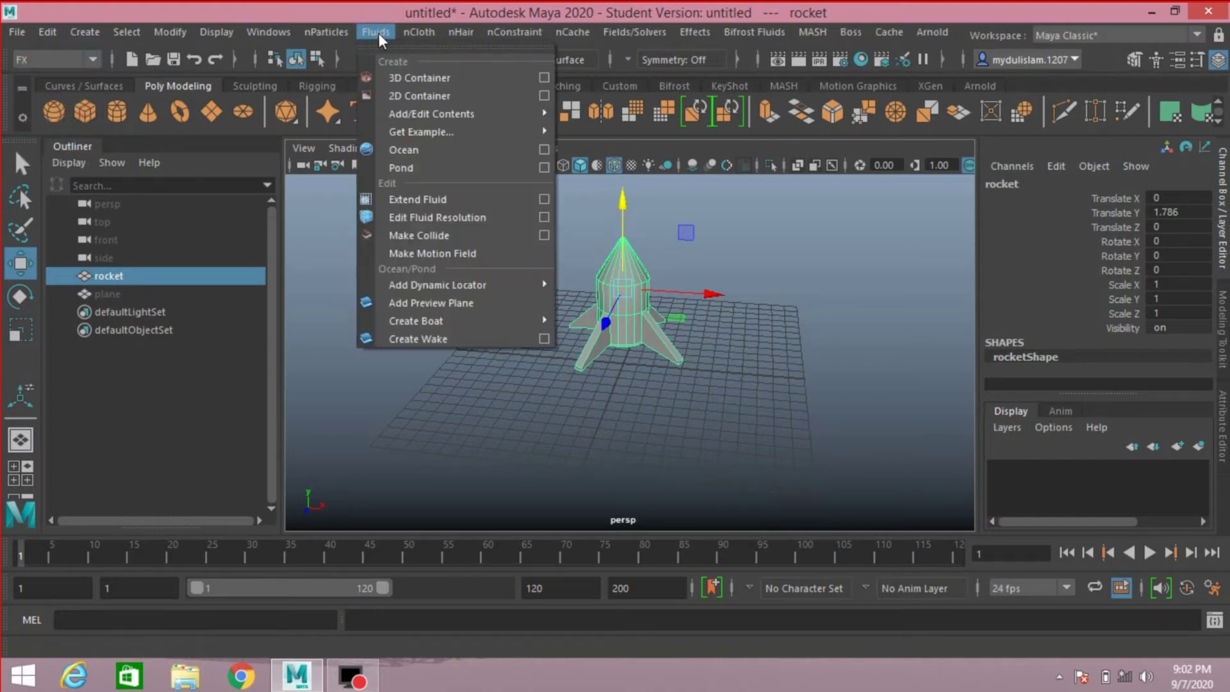
left_click(412, 78)
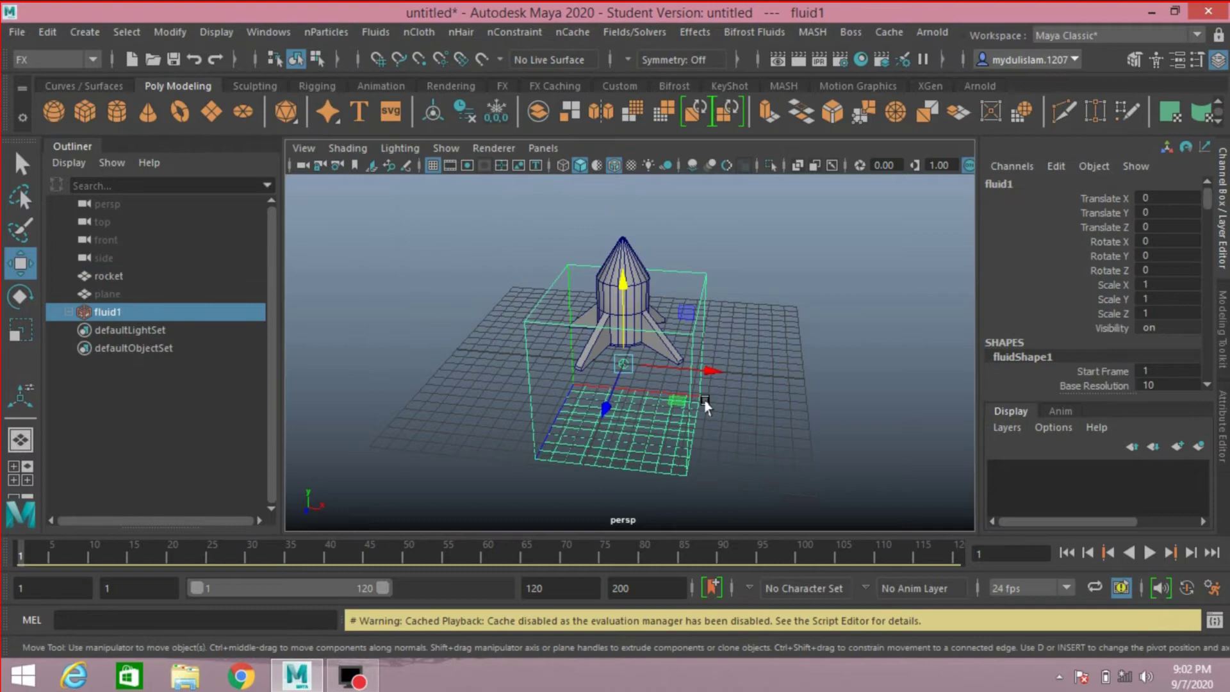
left_click_drag(659, 416, 700, 411, "alt")
scroll(698, 410, "up", 5)
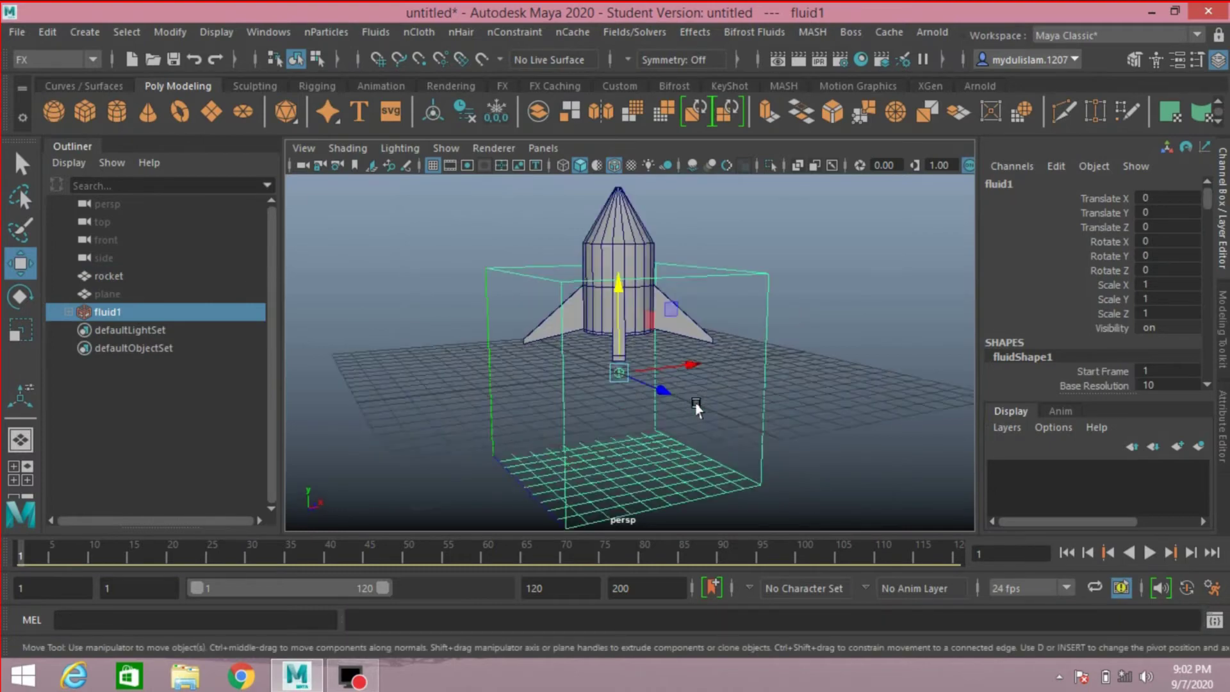
left_click_drag(686, 329, 646, 336, "alt")
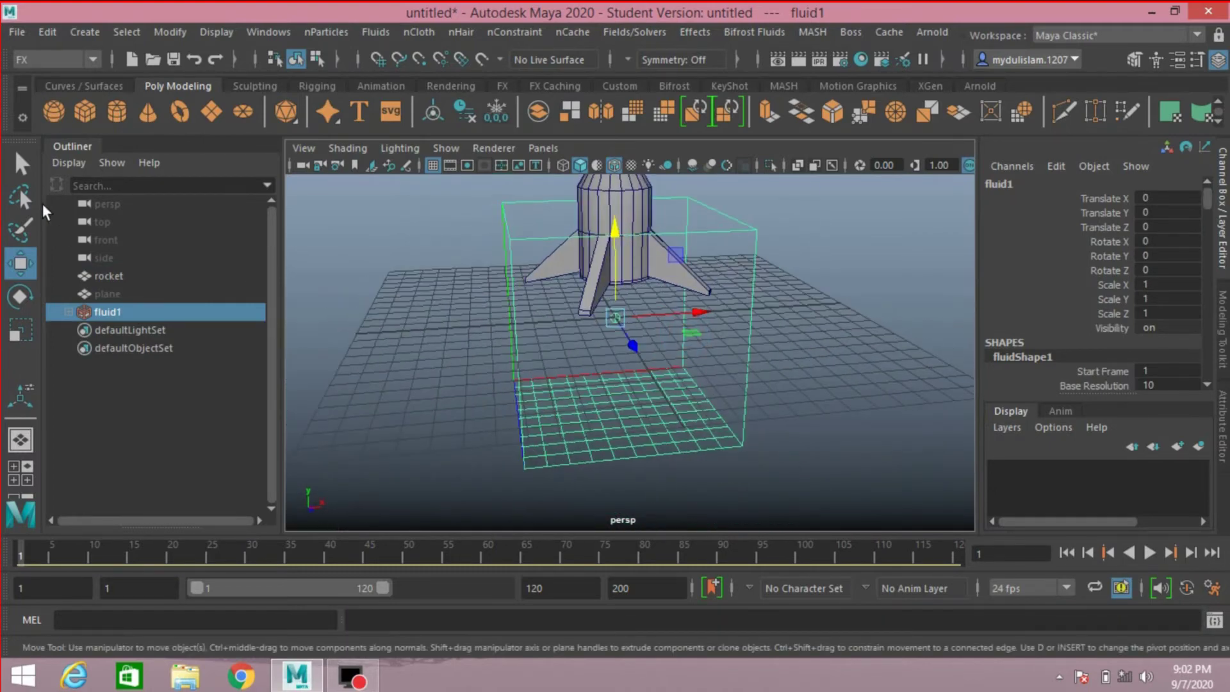
Delete the default fluid emitter and reselect the fluid container fluid1
left_click(20, 168)
left_click(614, 316)
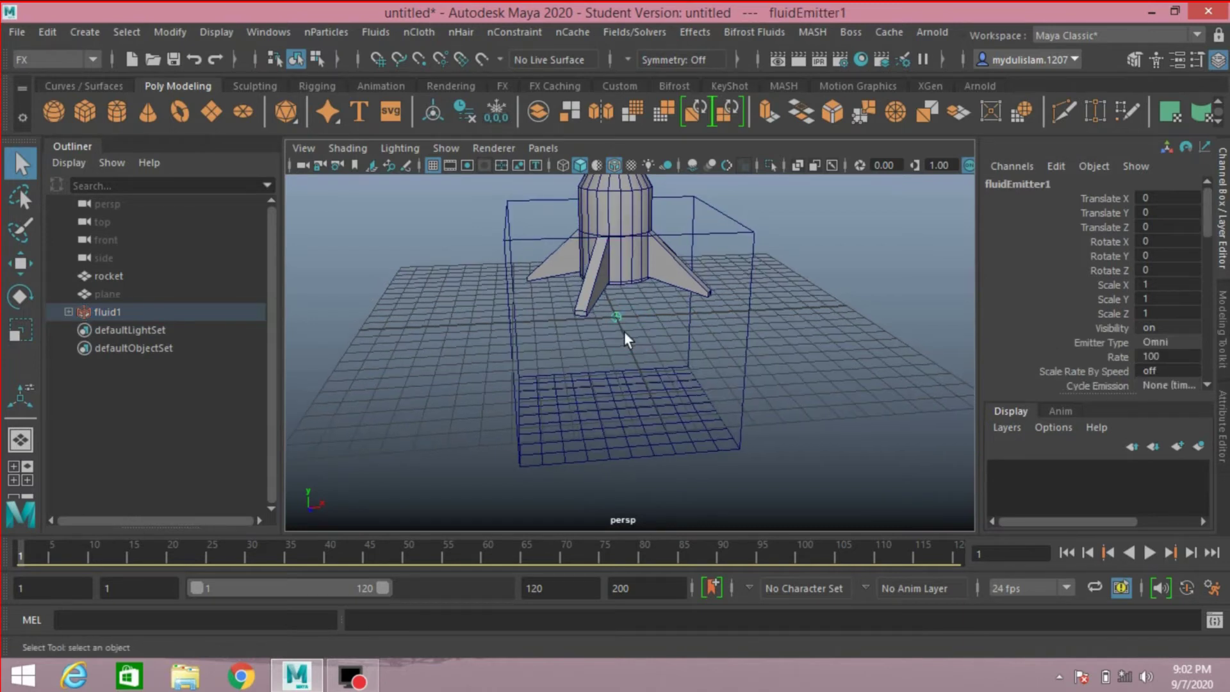
key("Delete")
scroll(624, 332, "down", 3)
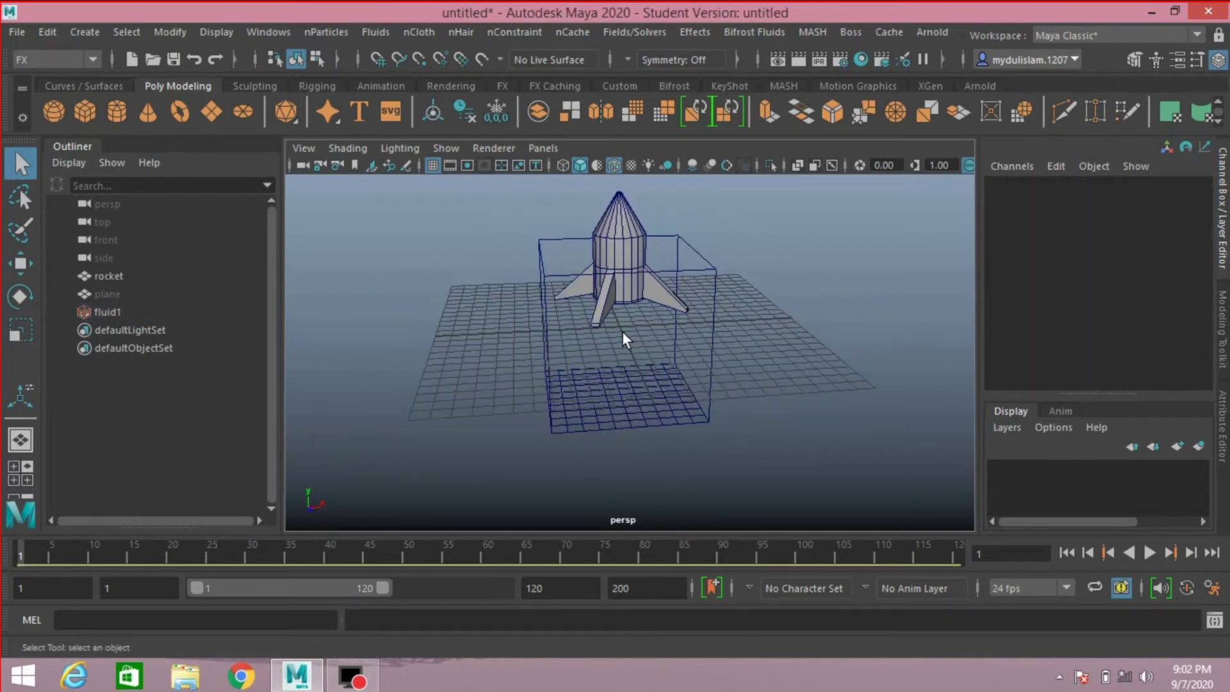
mouse_move(620, 335)
left_mouse_down("alt")
mouse_move(668, 344)
mouse_move(636, 335)
left_mouse_up("alt")
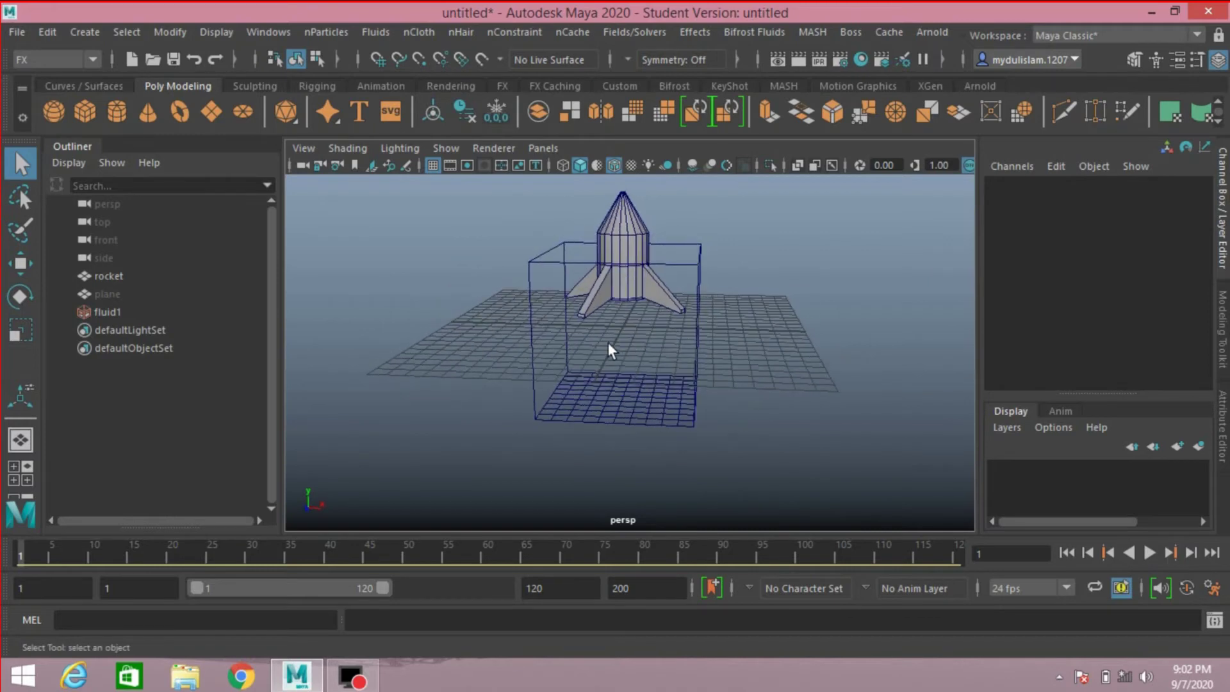
left_click(654, 357)
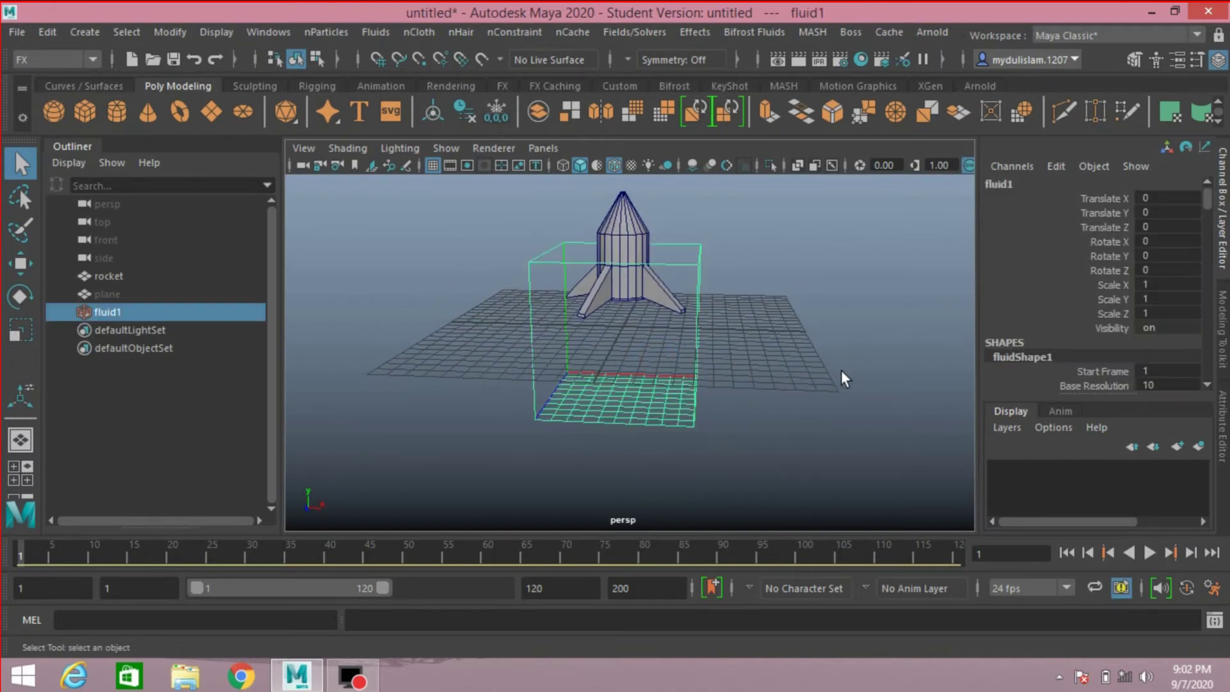
Set fluidShape1's Base Resolution to 60 in the Attribute Editor
left_click(1222, 428)
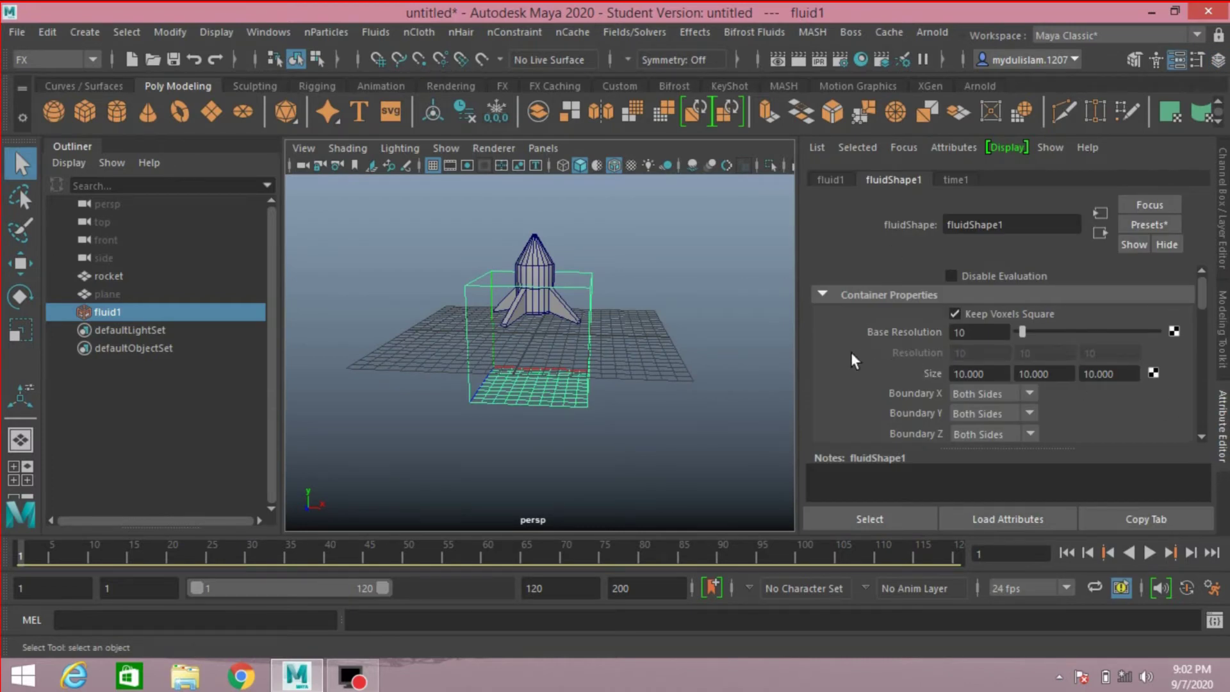
left_click(979, 331)
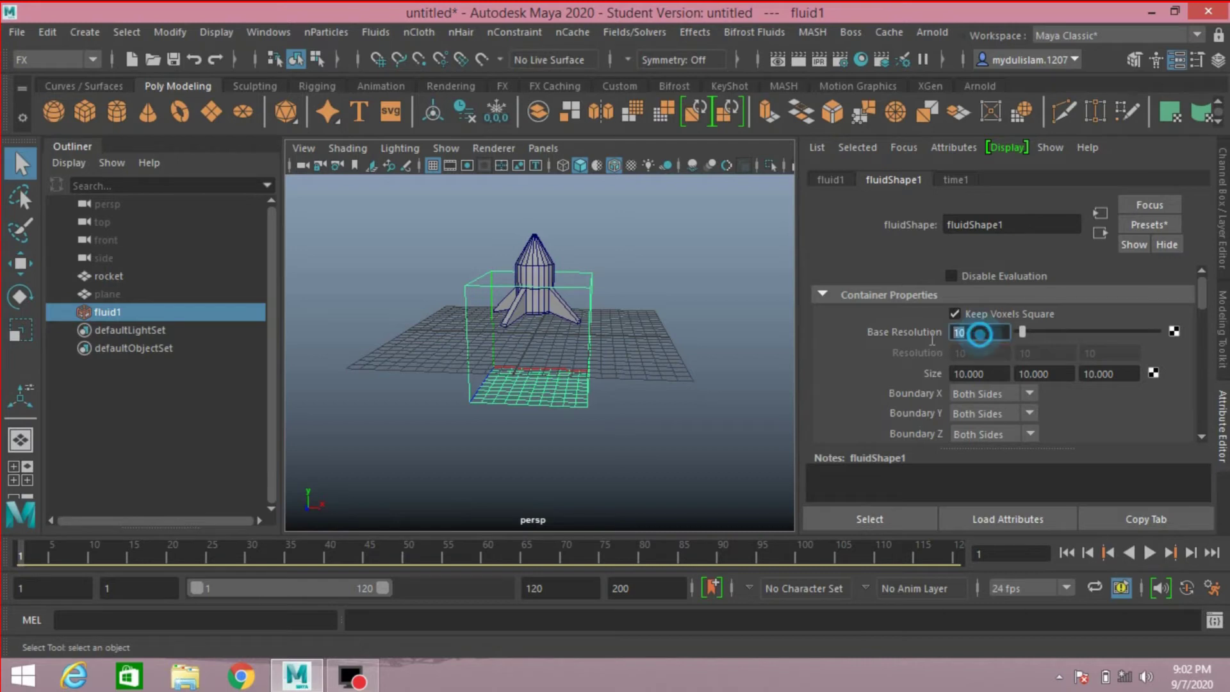
type("6")
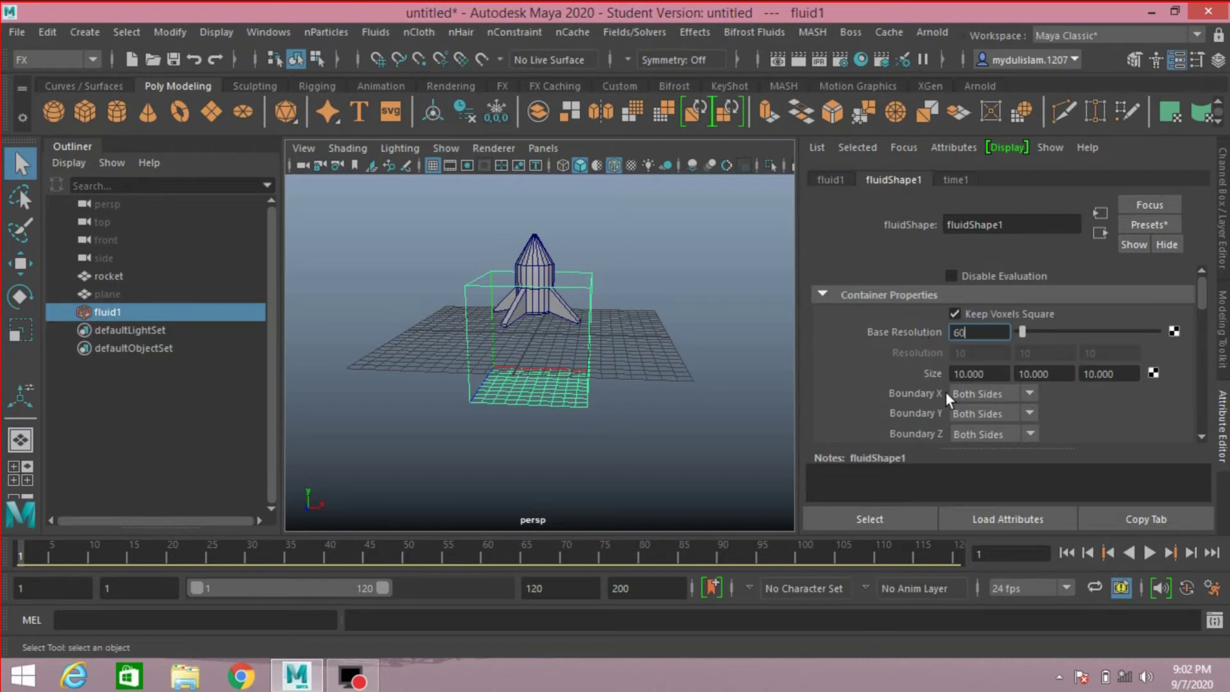
key("Return")
Set the fluid's Gravity to 0 under Dynamic Simulation
scroll(884, 363, "down", 4)
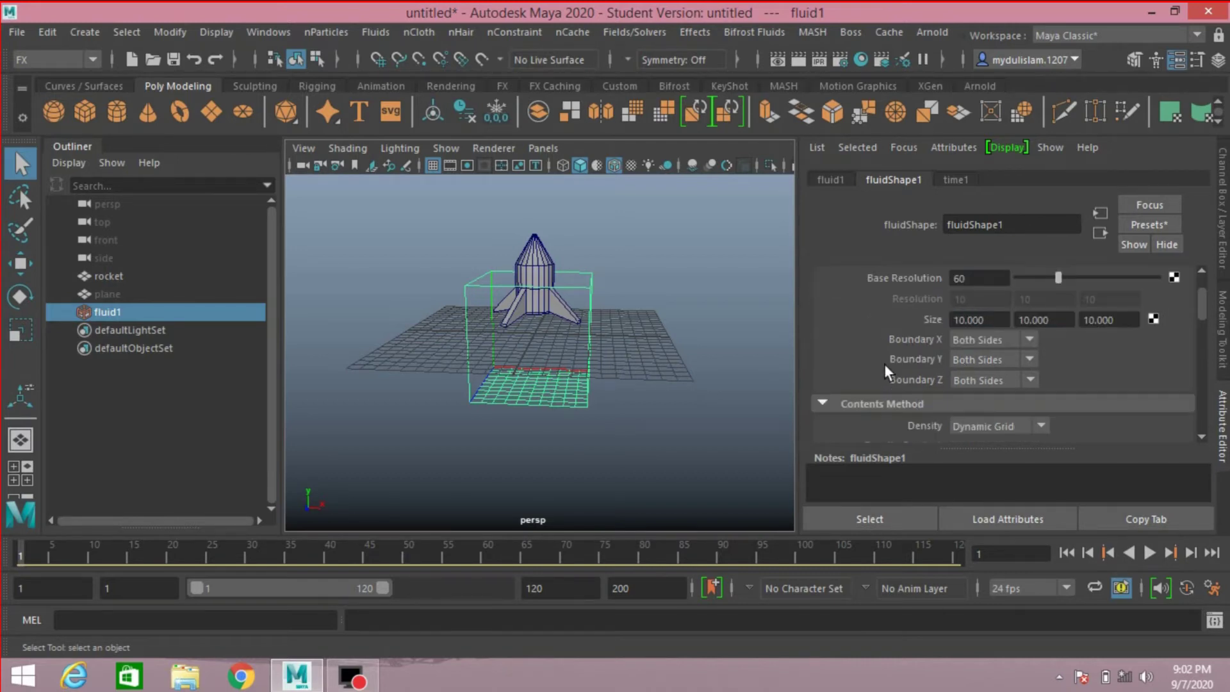
scroll(884, 363, "down", 2)
scroll(877, 352, "down", 5)
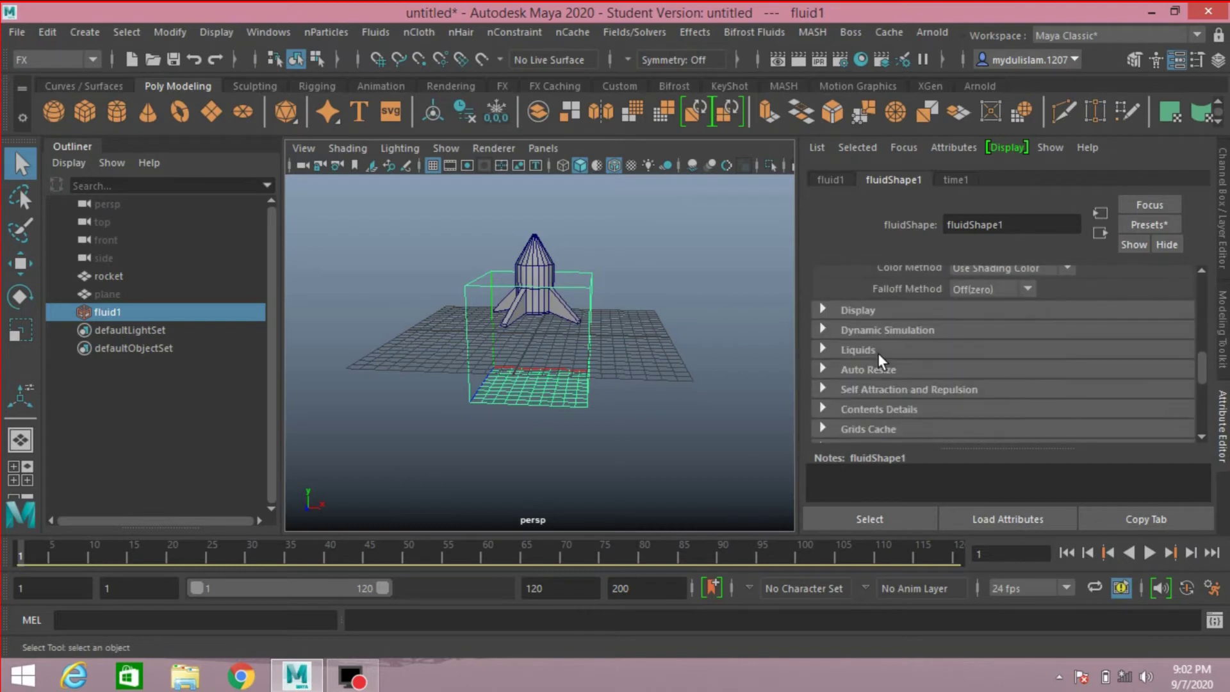
left_click(823, 330)
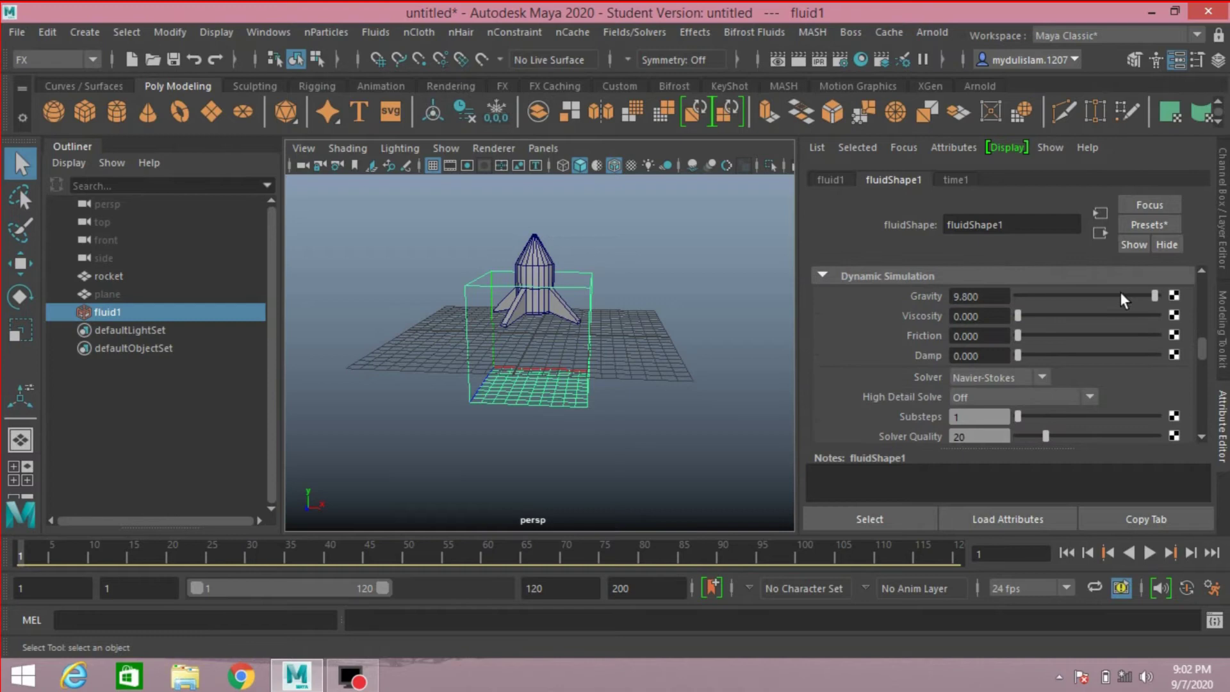
left_click_drag(1151, 295, 989, 297)
scroll(894, 345, "down", 4)
scroll(894, 344, "down", 5)
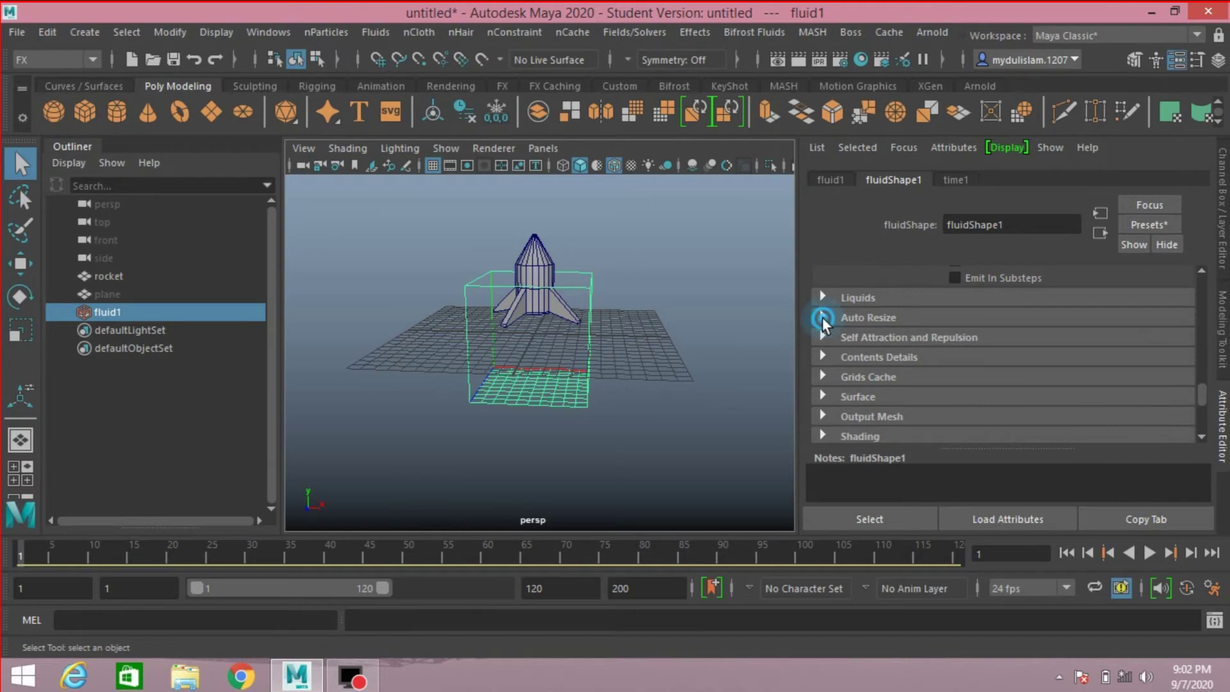
Adjust density buoyancy and add noise to the fluid's density under Contents Details
left_click(822, 318)
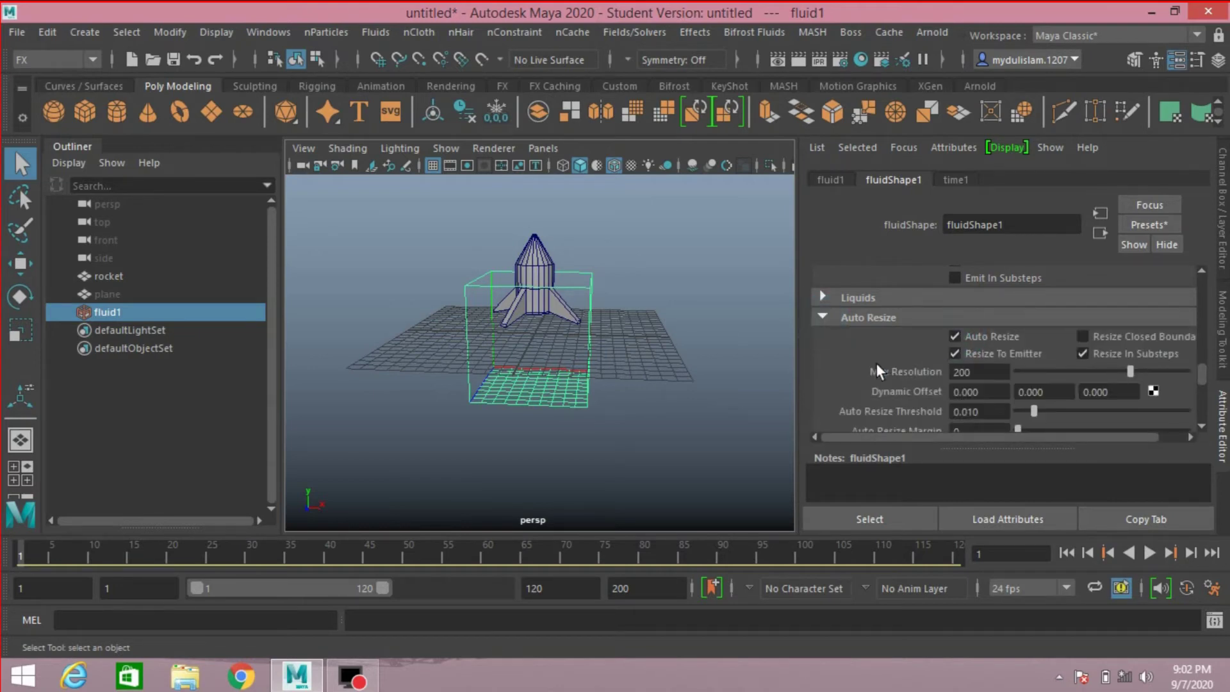
scroll(874, 363, "down", 3)
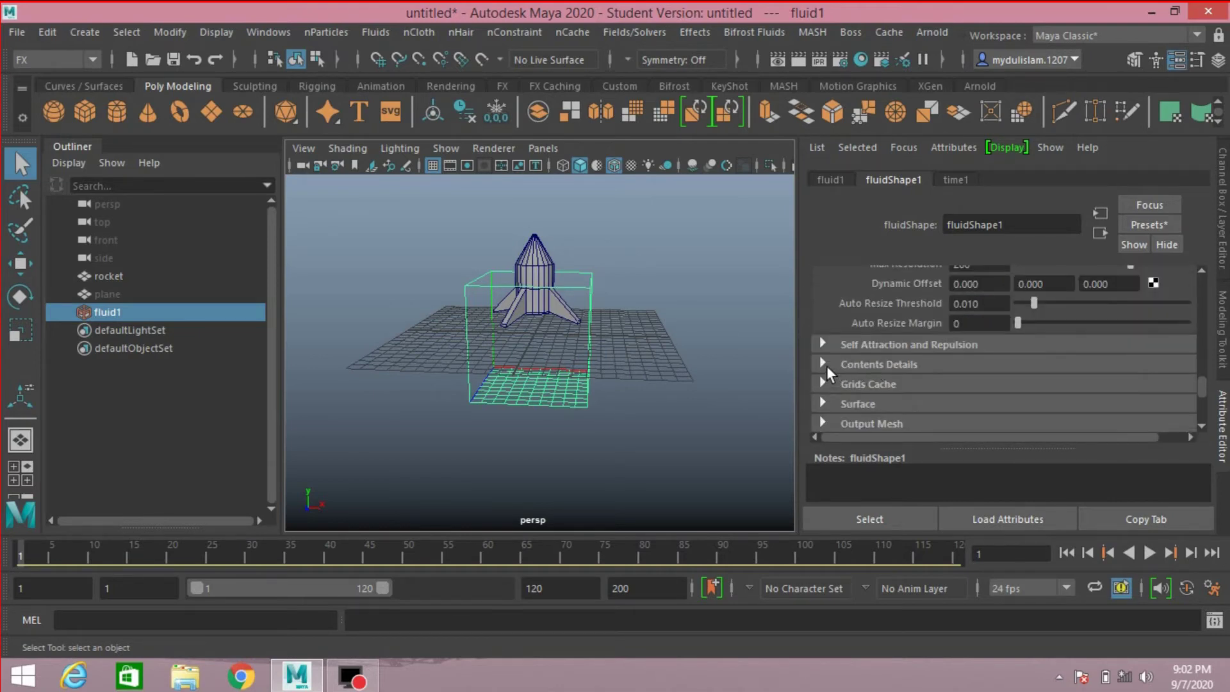
left_click(826, 365)
scroll(826, 365, "down", 1)
left_click(826, 331)
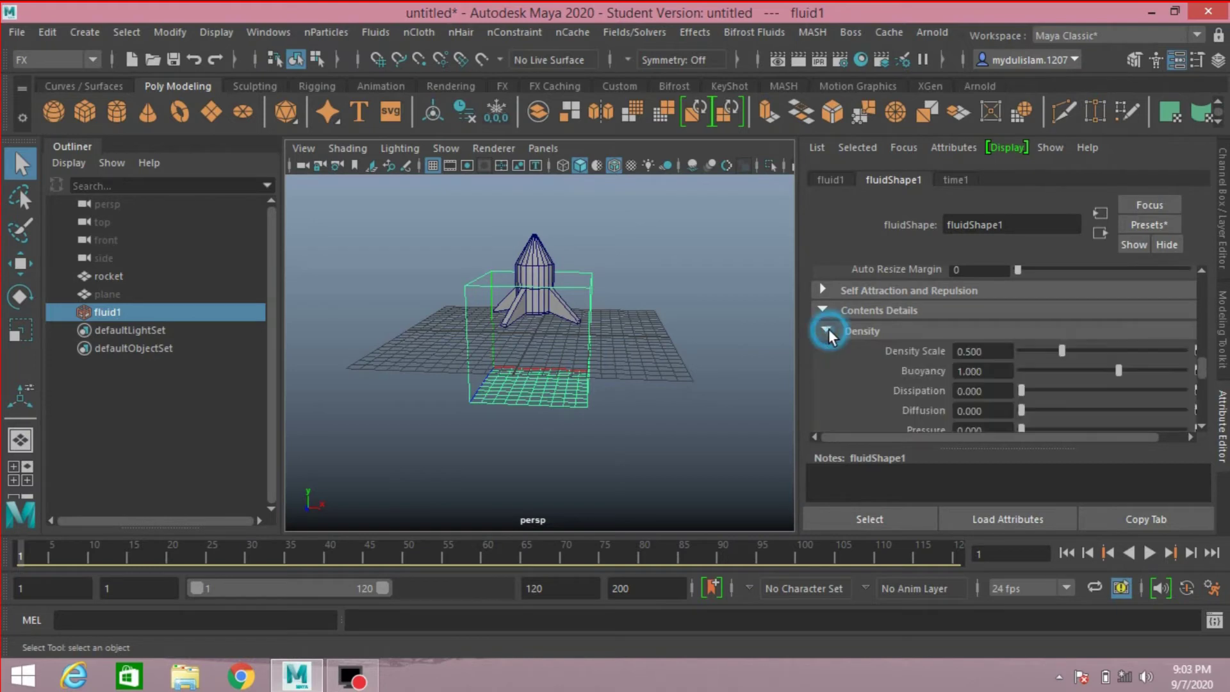
scroll(828, 329, "down", 1)
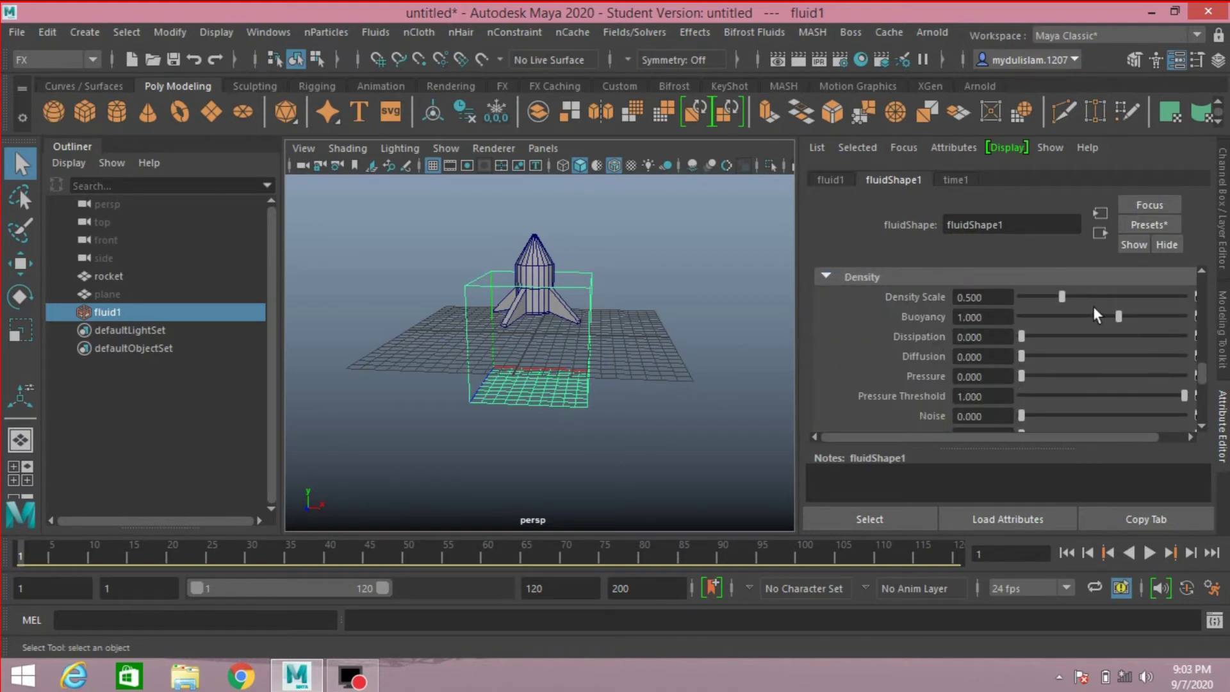
left_click_drag(1143, 313, 1152, 312)
scroll(931, 345, "down", 2)
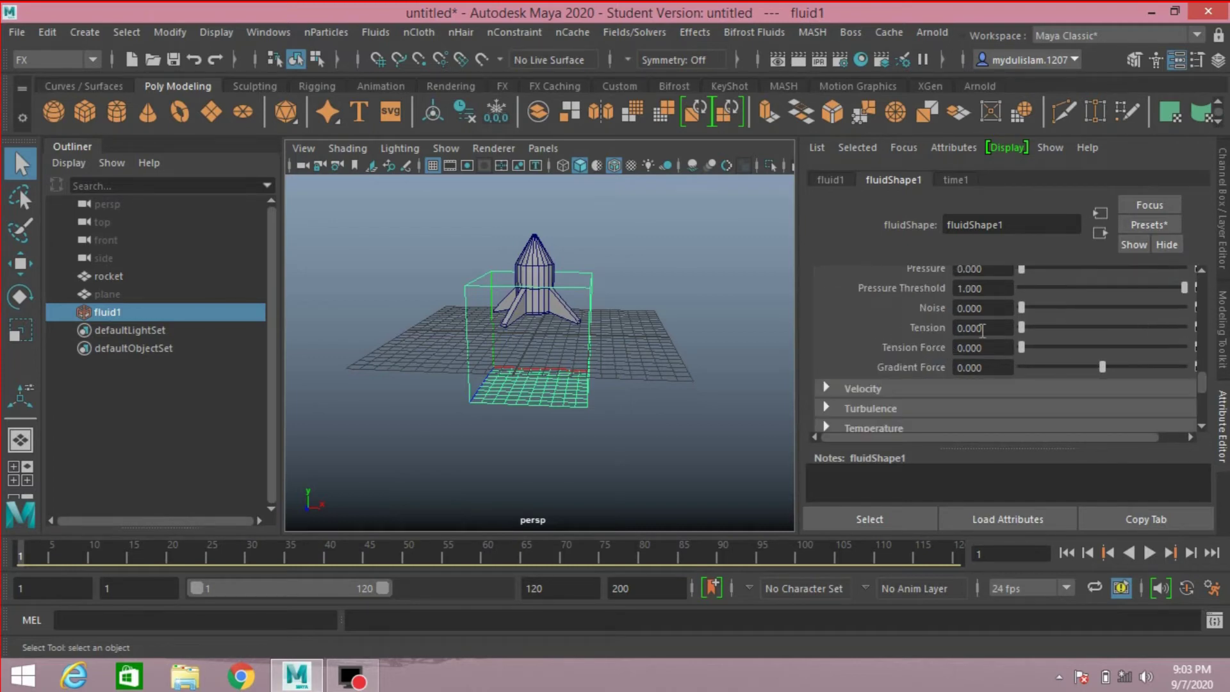
left_click_drag(1021, 307, 1074, 306)
scroll(941, 341, "down", 1)
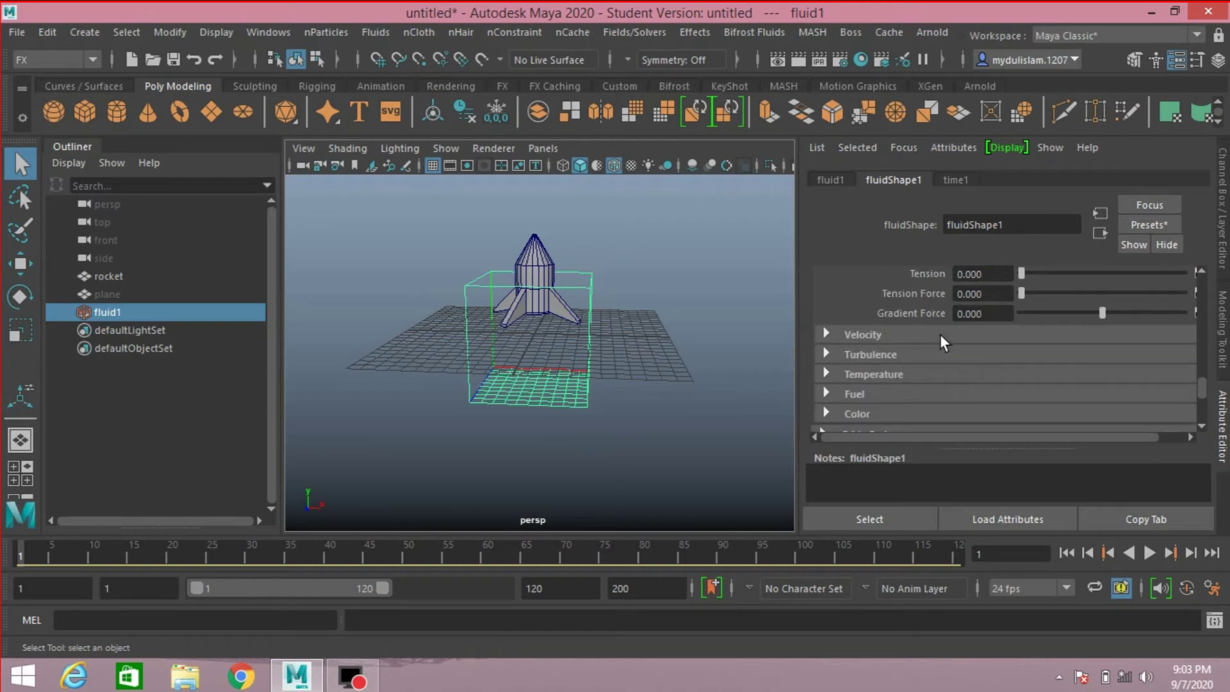
Give the fluid velocity swirl 1.899 and noise 0.257
left_click(824, 333)
scroll(824, 333, "down", 1)
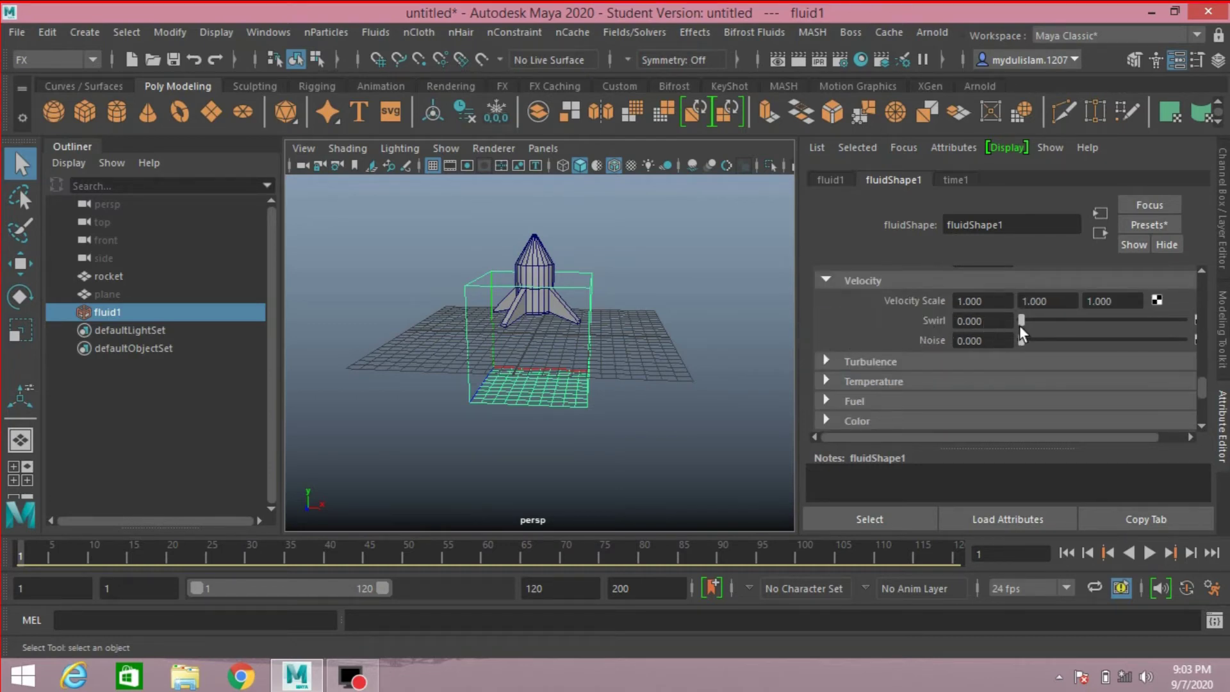
left_click_drag(1021, 320, 1062, 339)
scroll(952, 325, "down", 1)
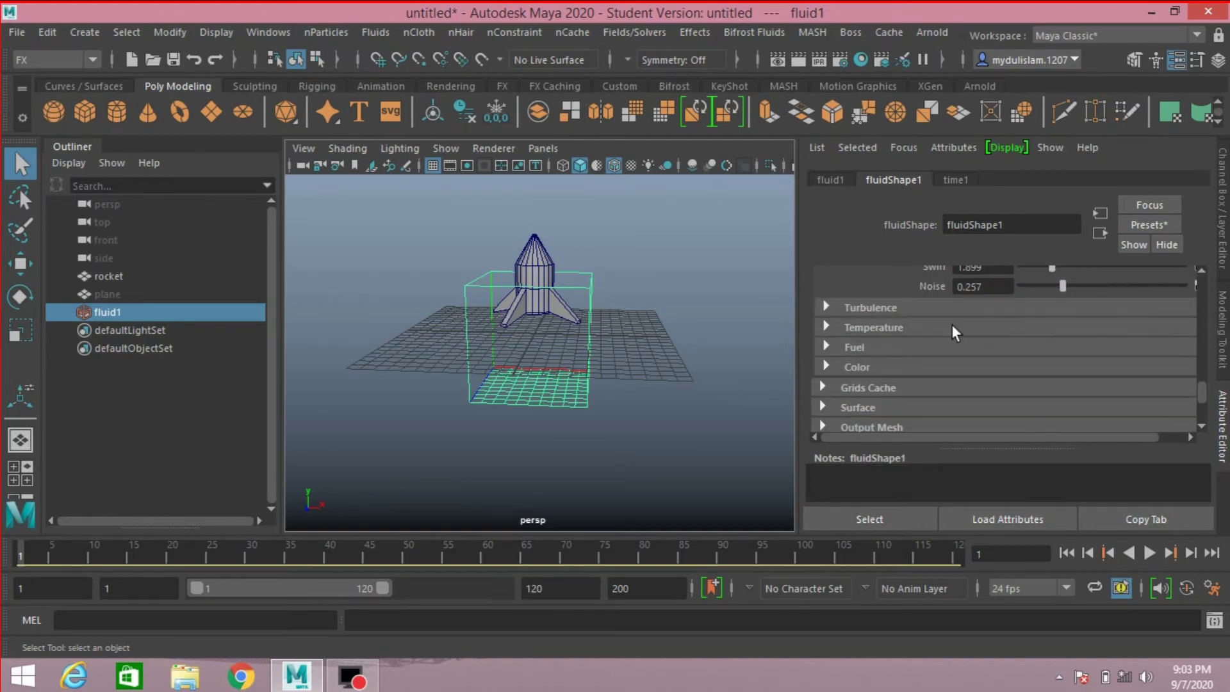
Set turbulence strength to 0.162, then collapse Contents Details
left_click(824, 305)
left_click_drag(1019, 328, 1048, 368)
scroll(904, 367, "down", 1)
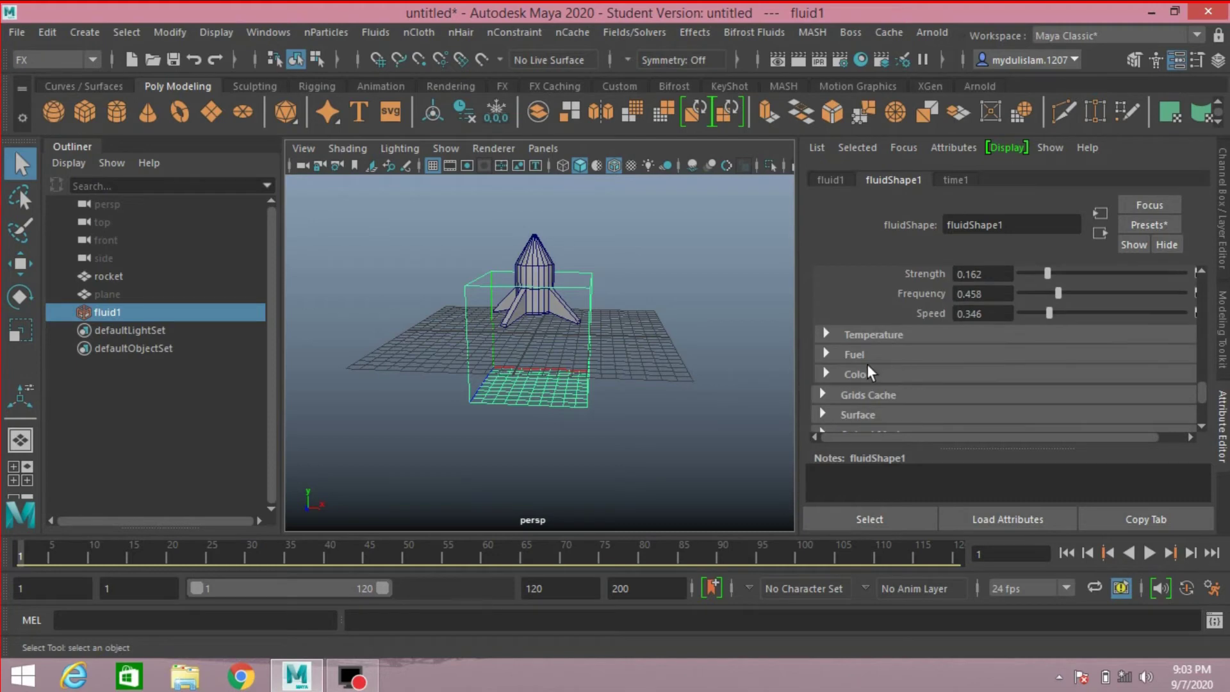
scroll(909, 340, "down", 1)
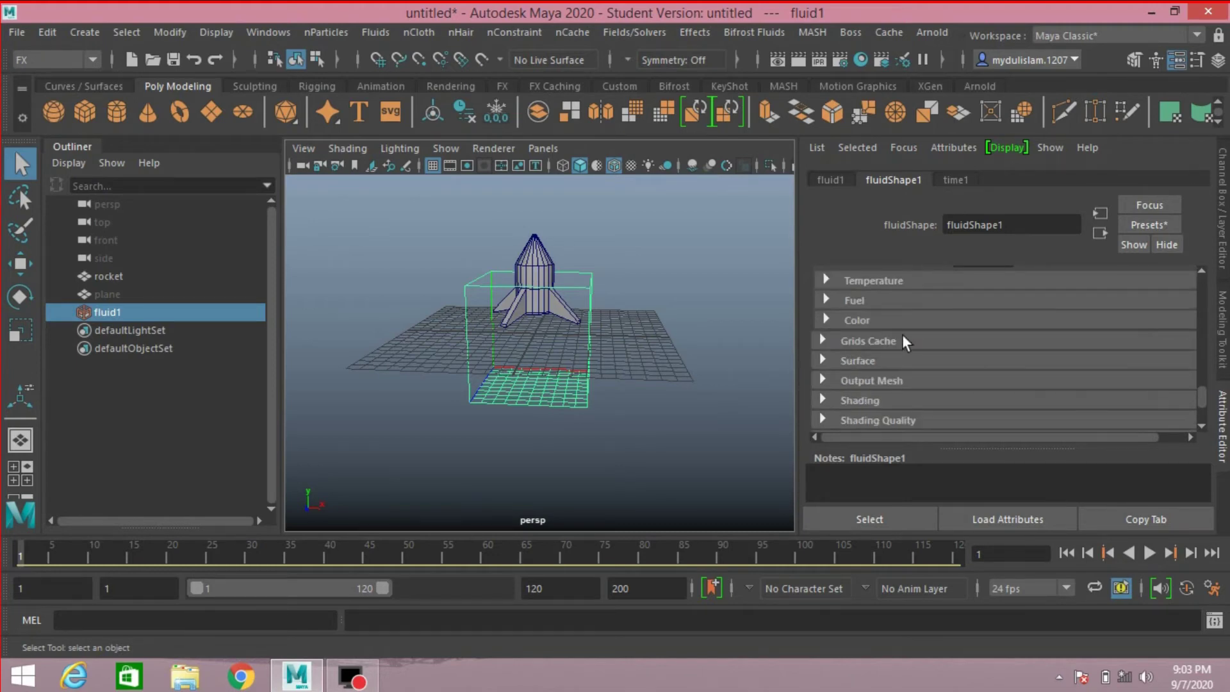
scroll(854, 324, "up", 6)
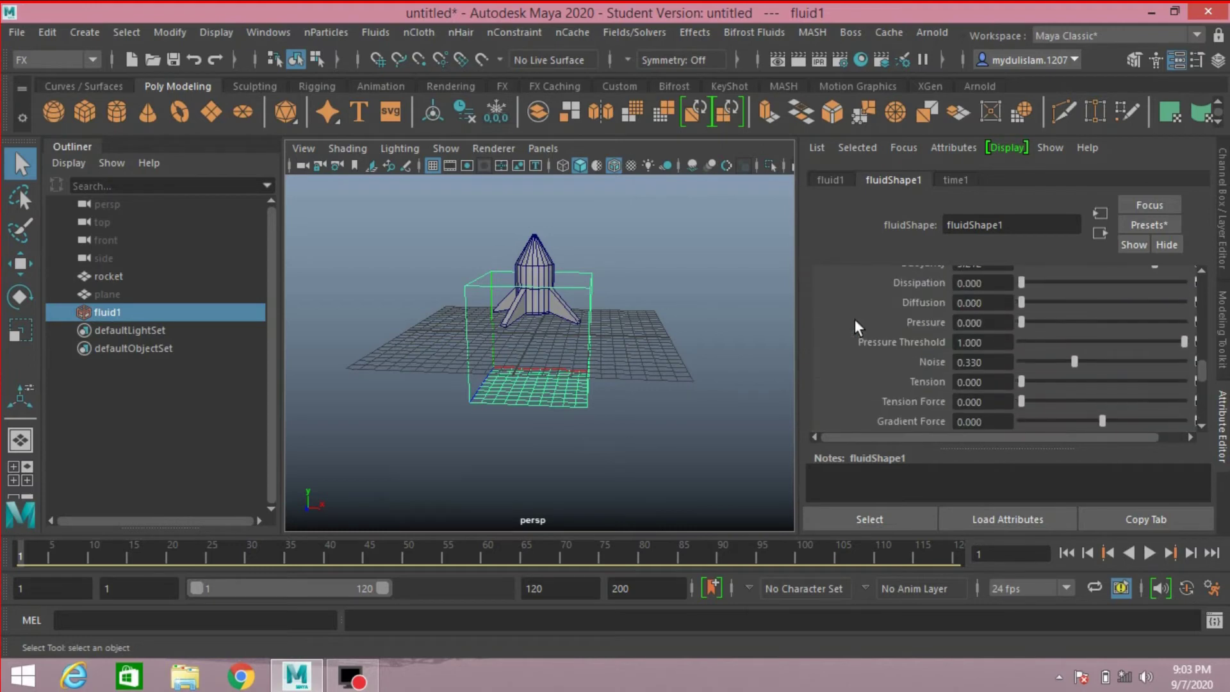
left_click(821, 364)
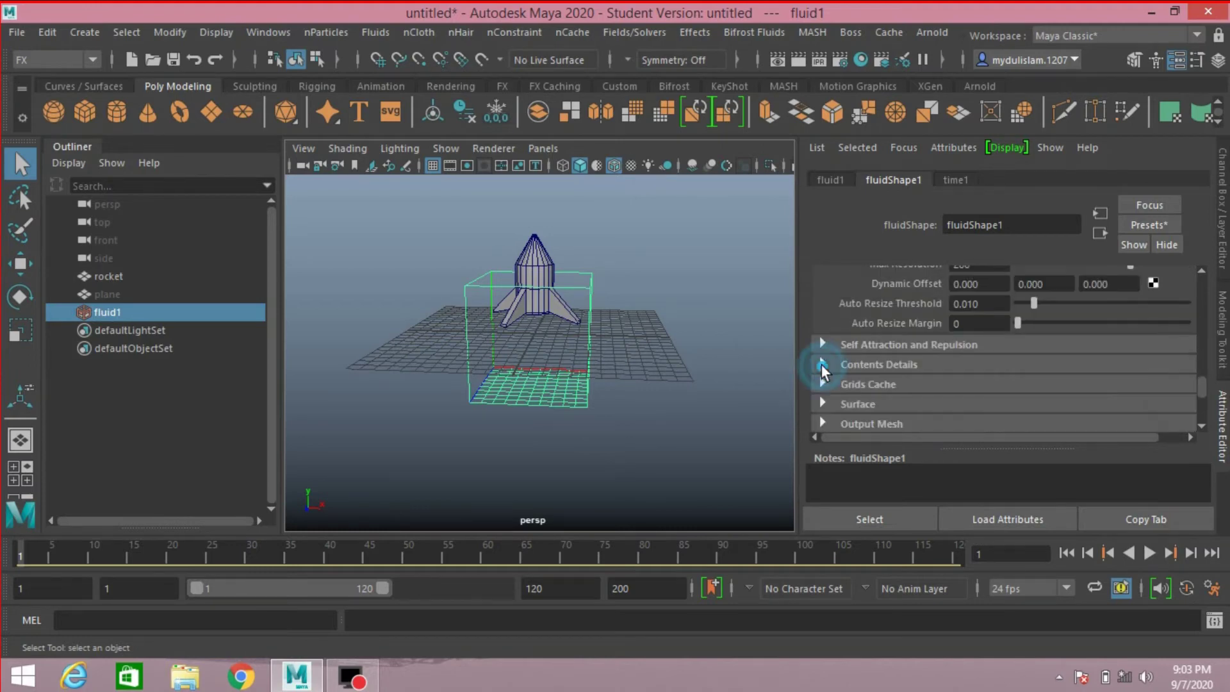
scroll(819, 363, "down", 1)
Expand fluidShape1's Textures for texture colour, incandescence and opacity
scroll(819, 362, "down", 1)
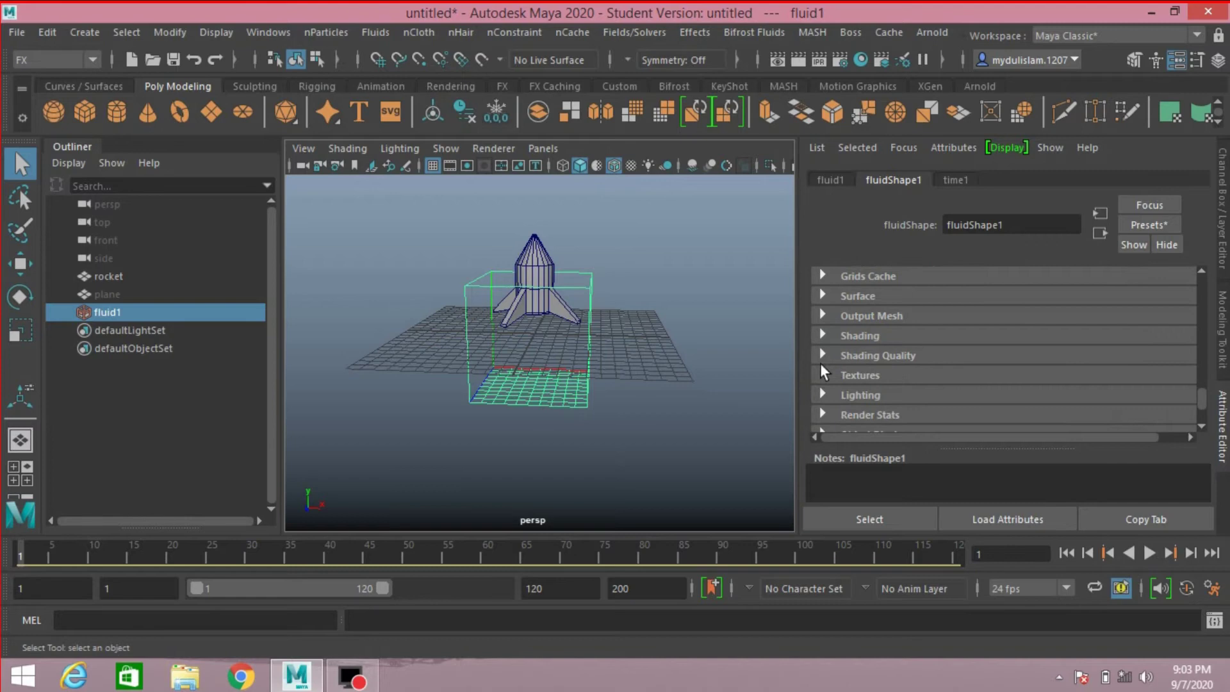
left_click(821, 370)
scroll(821, 371, "down", 1)
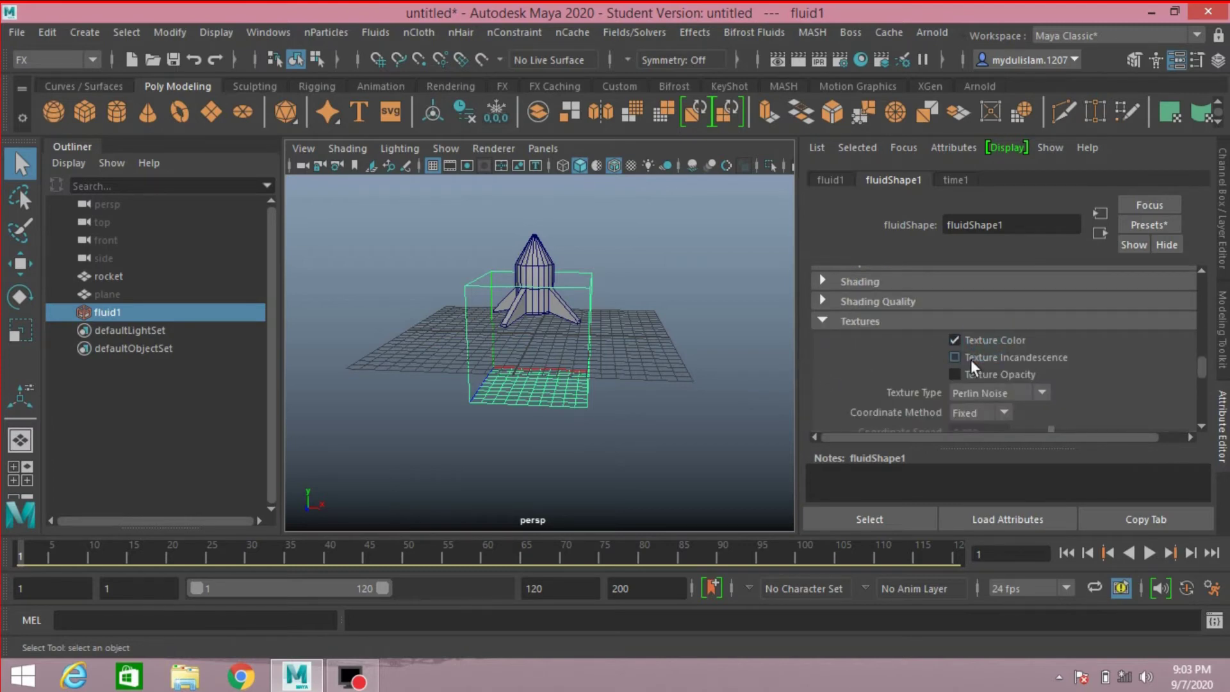
scroll(881, 370, "down", 1)
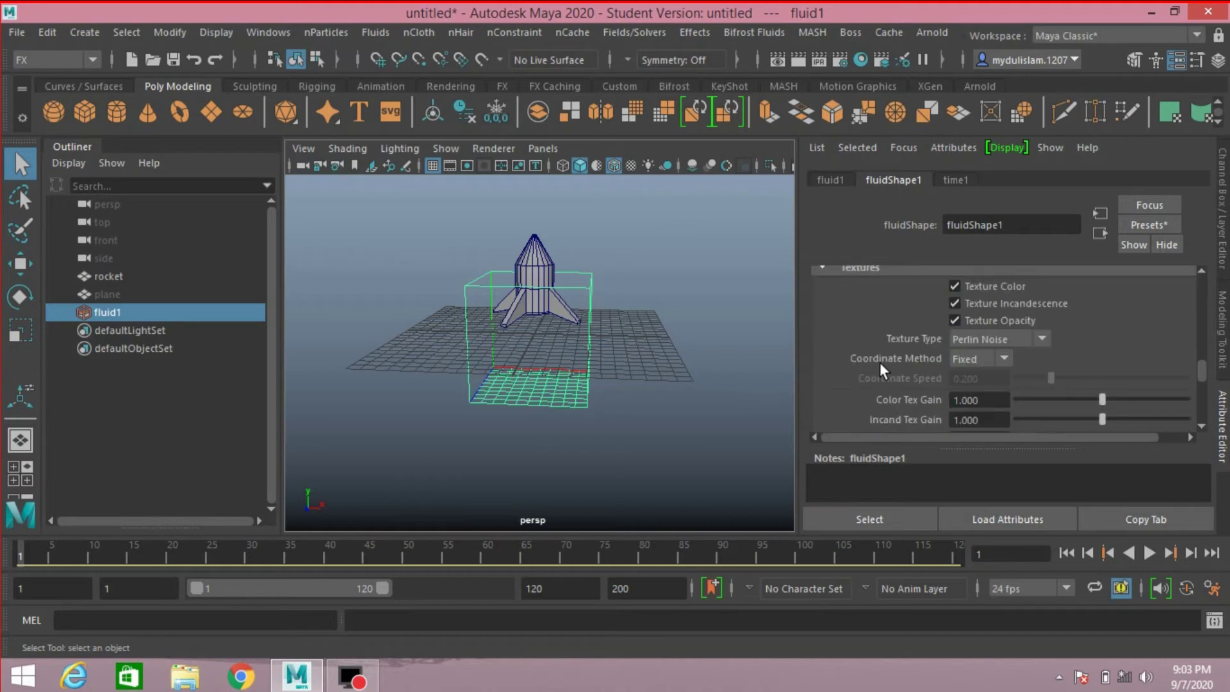
scroll(878, 362, "down", 2)
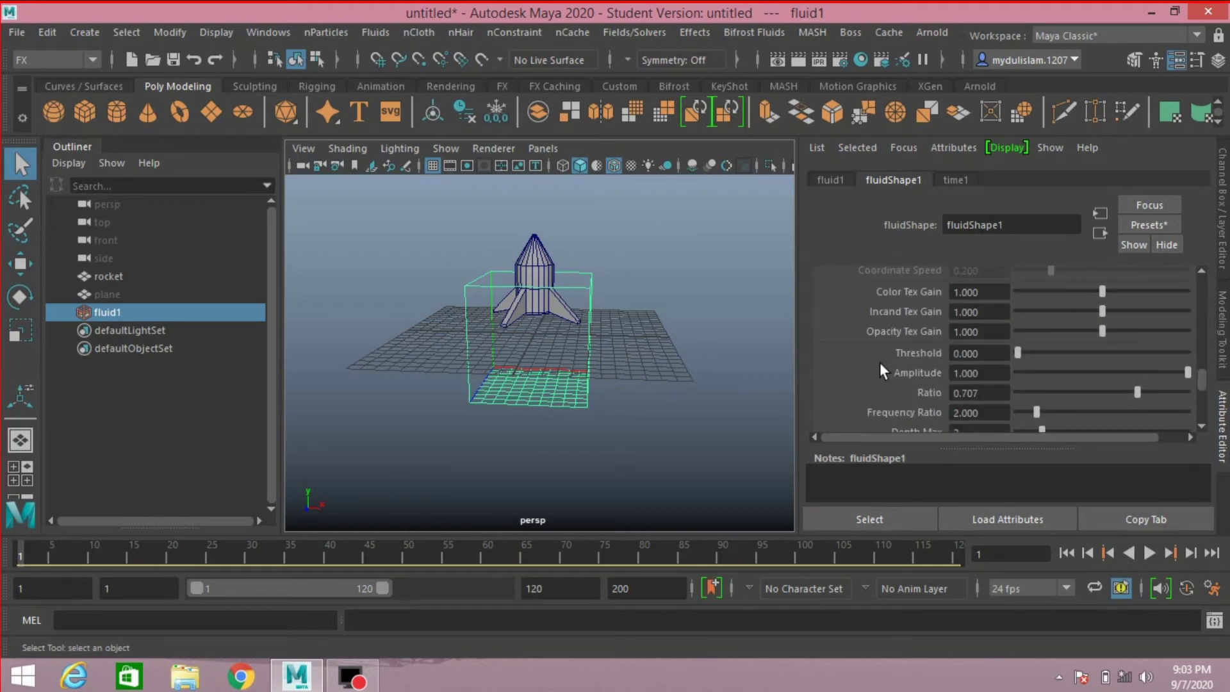
scroll(879, 363, "down", 2)
scroll(879, 362, "down", 4)
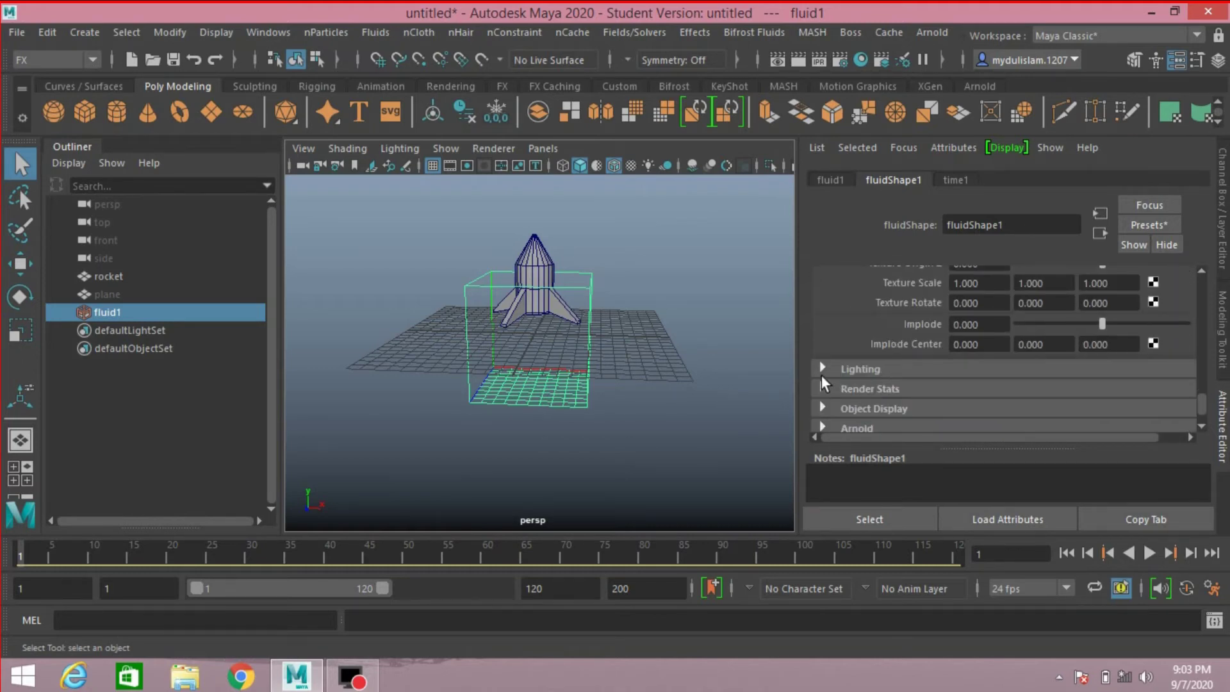
Turn on Self Shadow in the fluid's Lighting settings
left_click(821, 369)
scroll(821, 368, "down", 1)
left_click(966, 335)
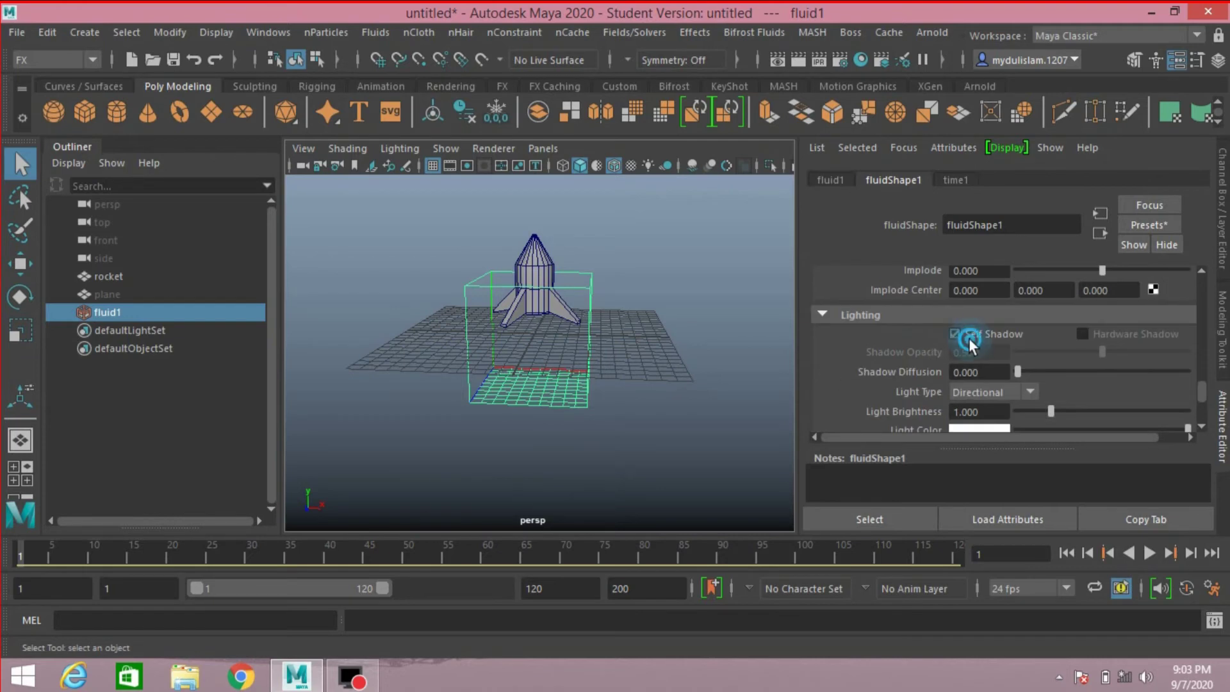
scroll(847, 352, "down", 4)
scroll(846, 351, "down", 1)
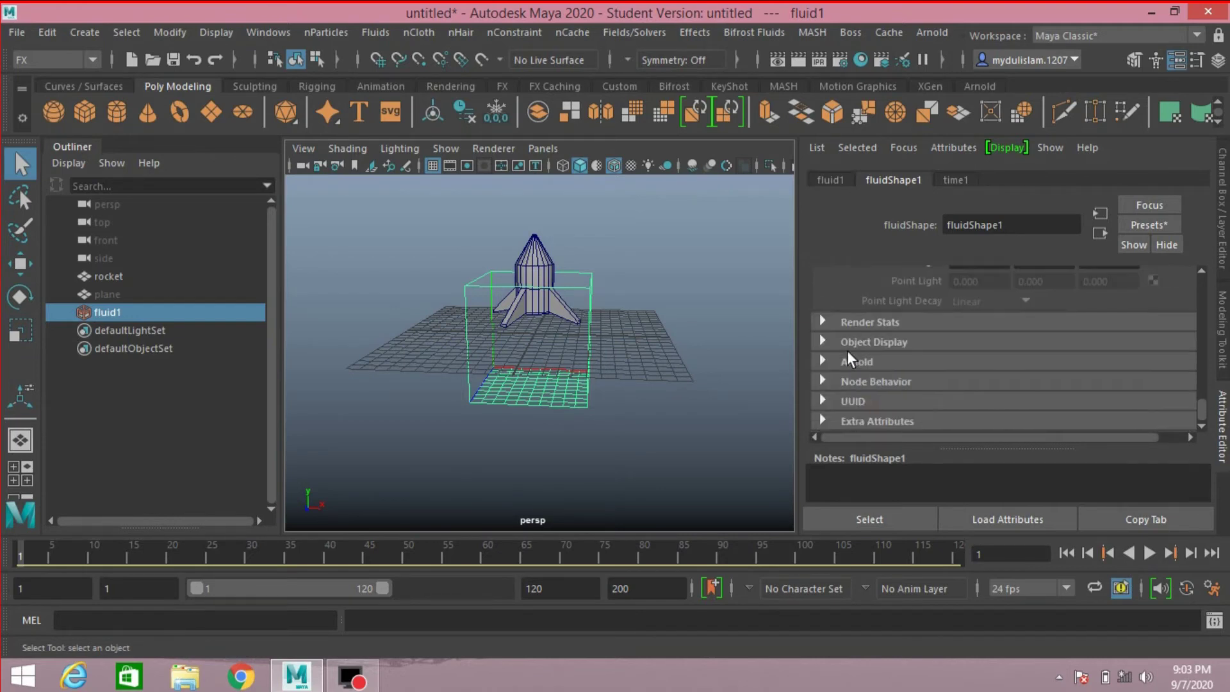
scroll(846, 351, "up", 8)
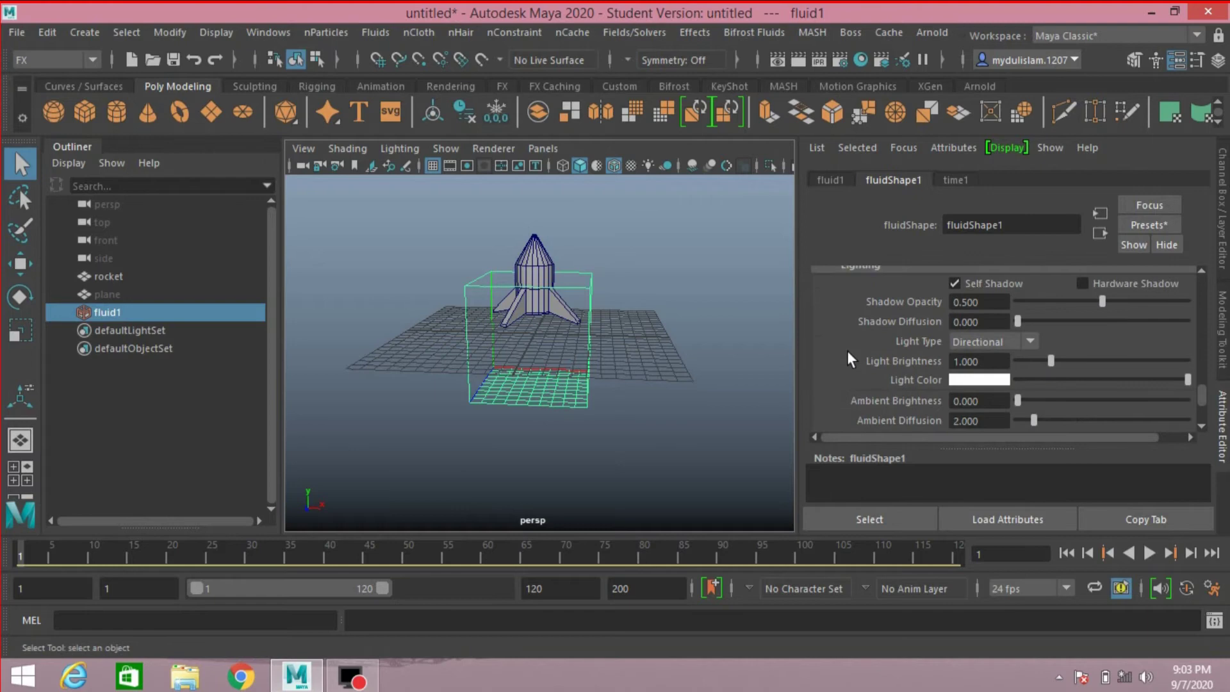
scroll(847, 351, "up", 8)
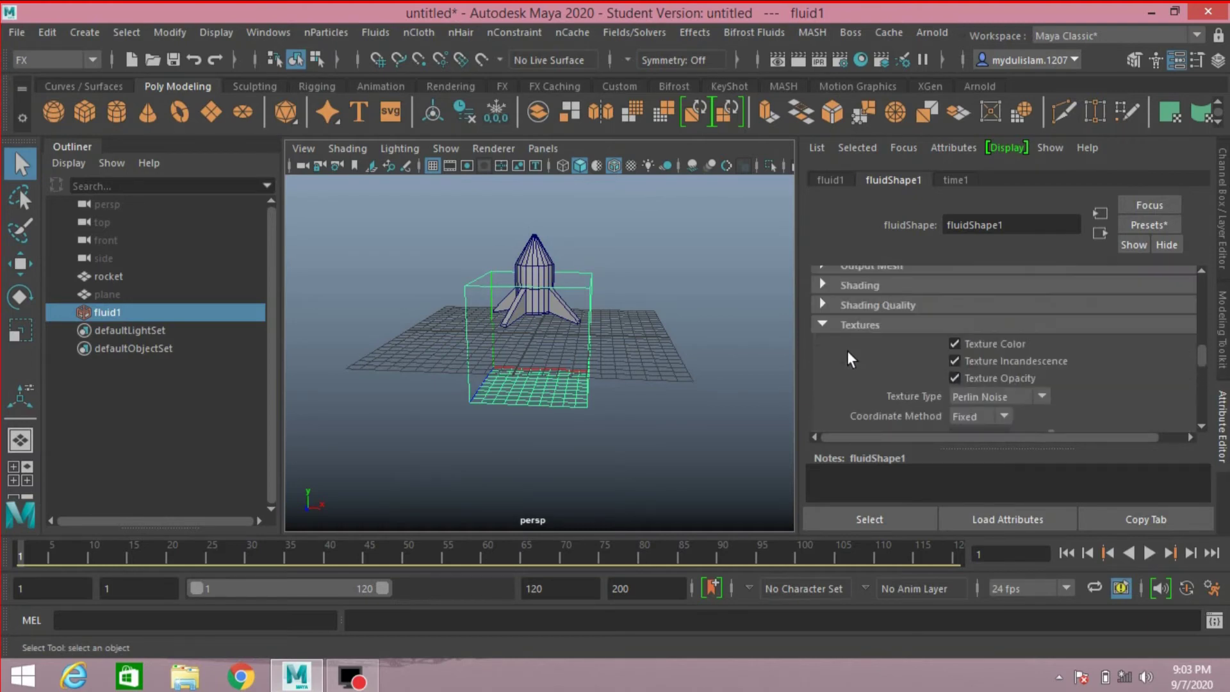
scroll(846, 351, "up", 8)
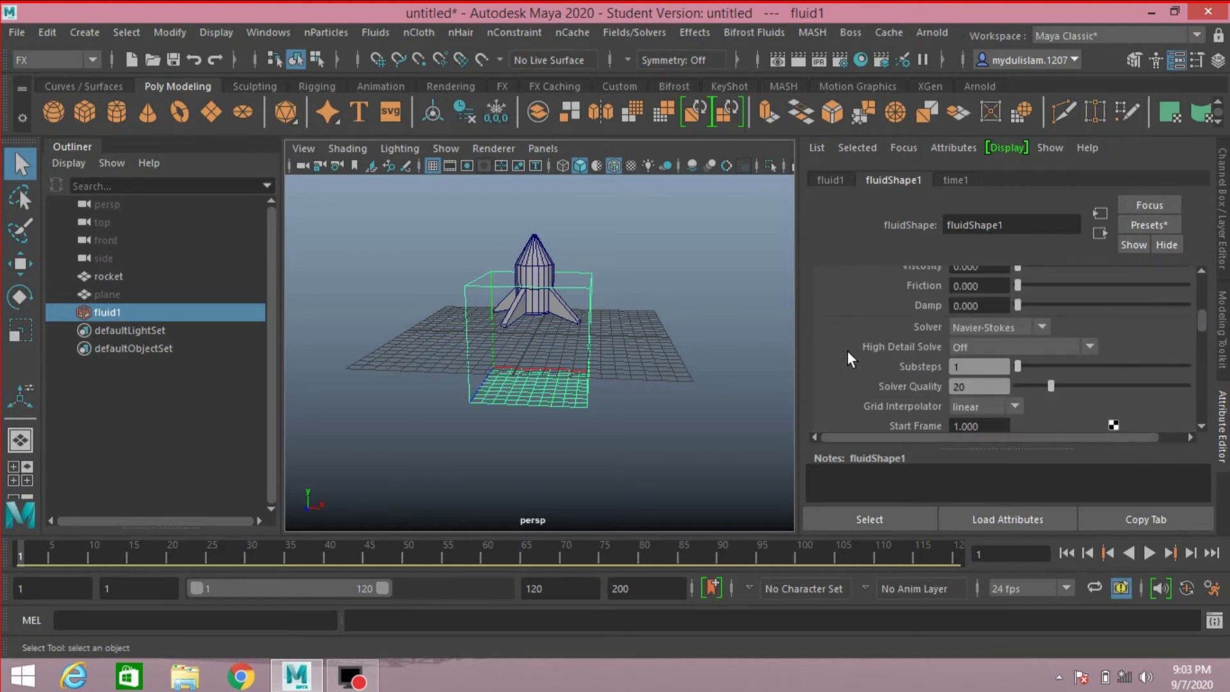
scroll(847, 351, "up", 6)
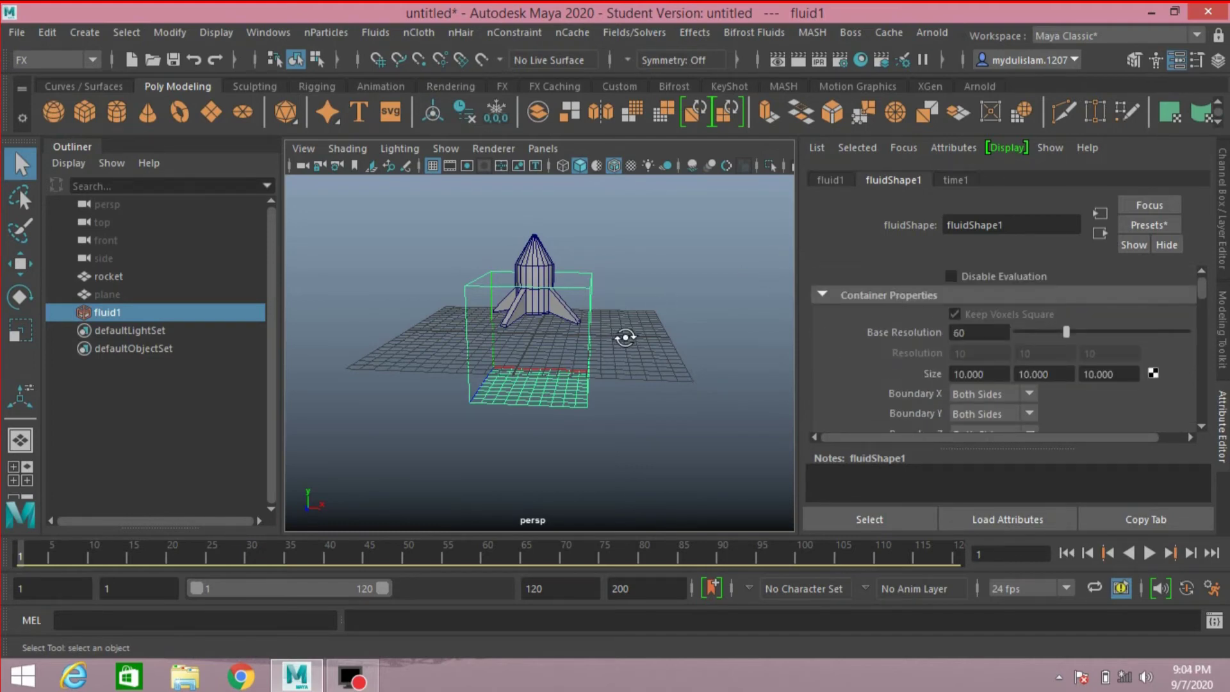
Create polygon sphere pSphere1 inside the fluid container below the rocket
scroll(645, 330, "up", 5)
scroll(655, 319, "down", 4)
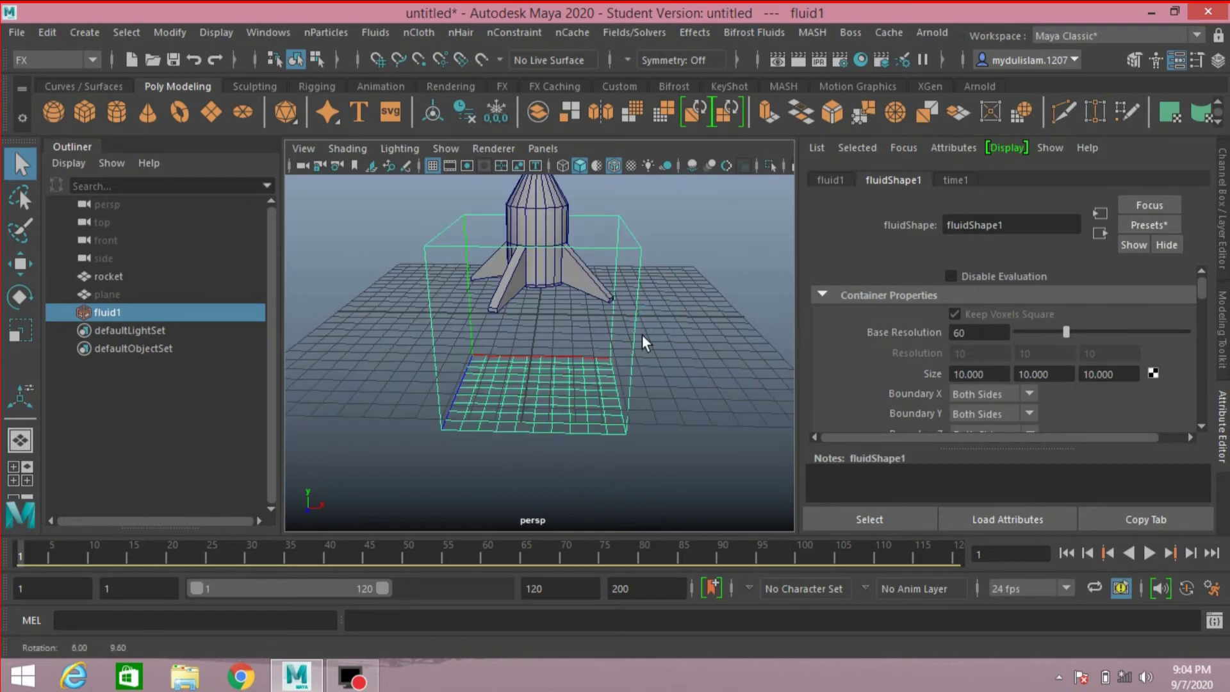
left_click(53, 112)
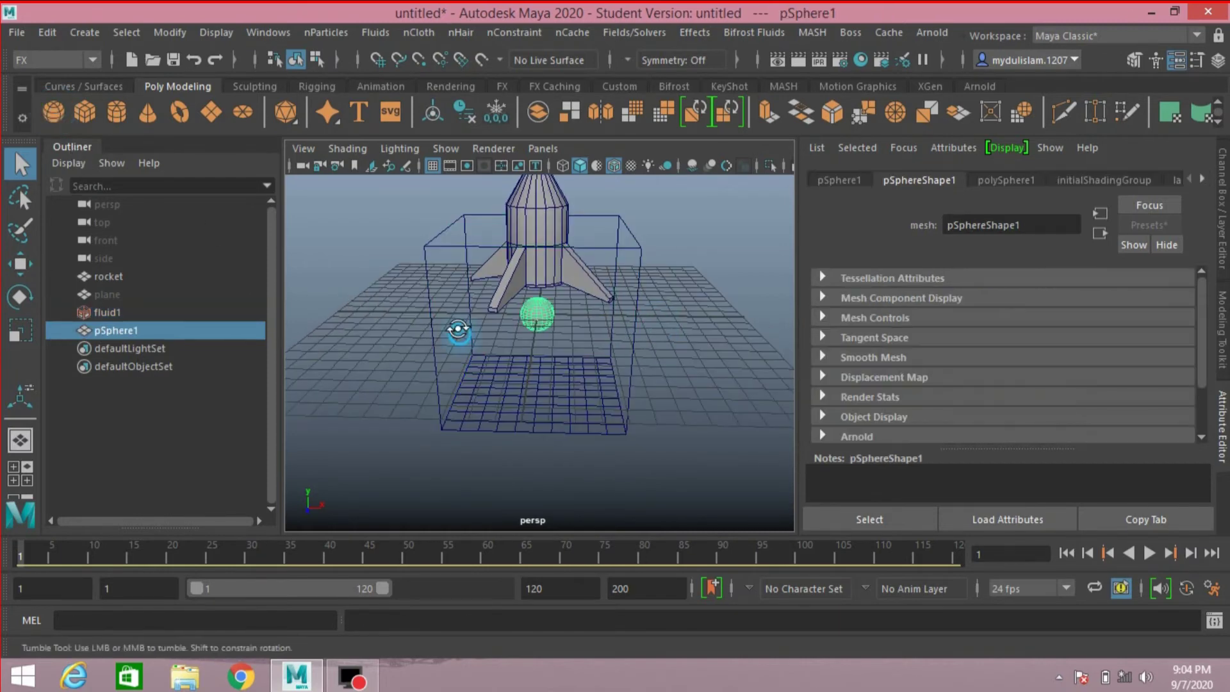
scroll(449, 311, "up", 5)
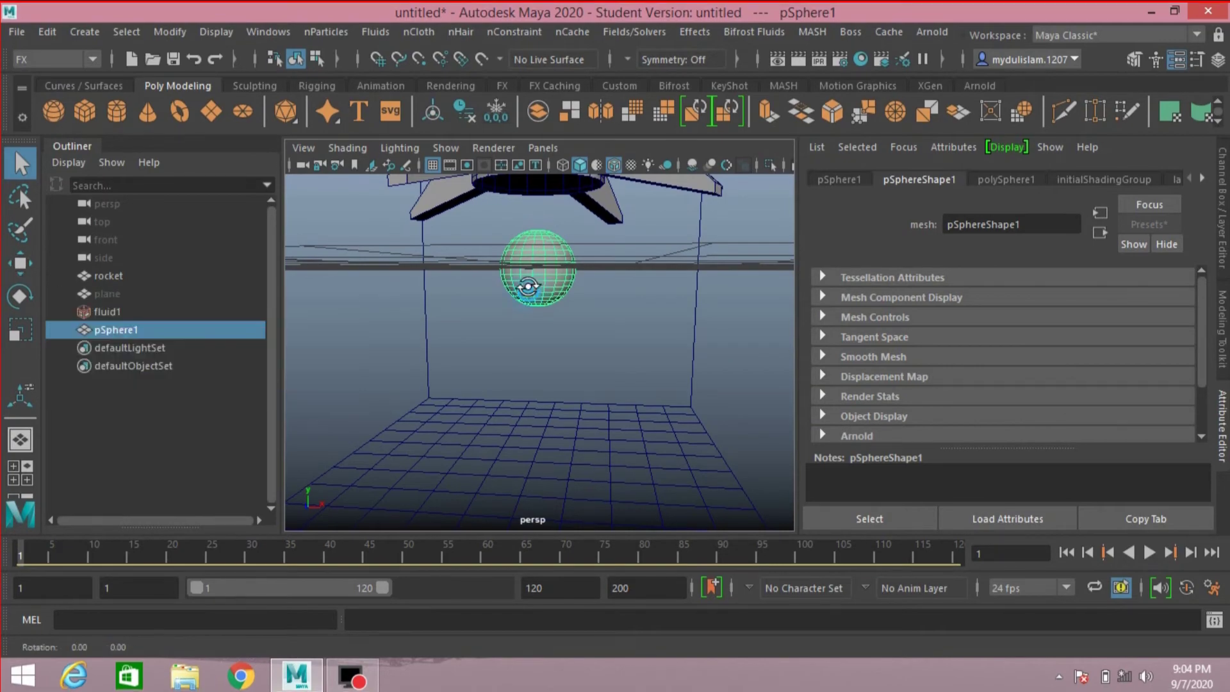
left_click_drag(525, 282, 553, 316, "alt")
scroll(552, 313, "up", 3)
scroll(553, 317, "down", 5)
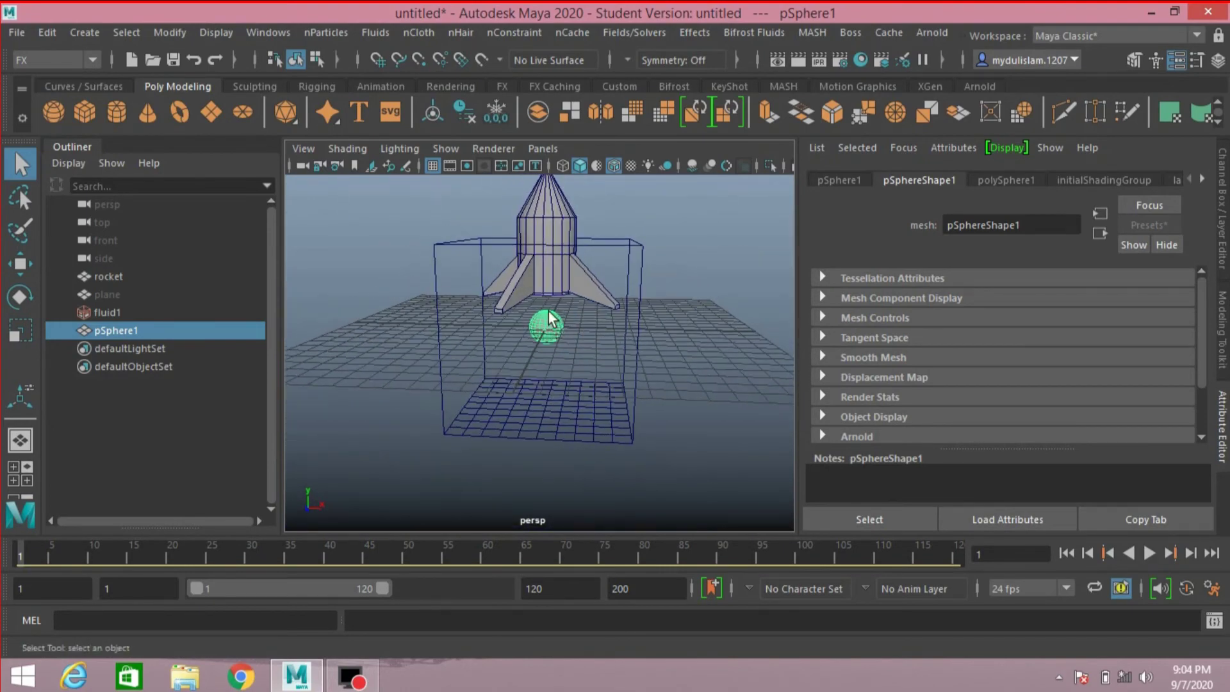
Select fluid1 and then pSphere1 together
left_click_drag(554, 325, 626, 409, "alt")
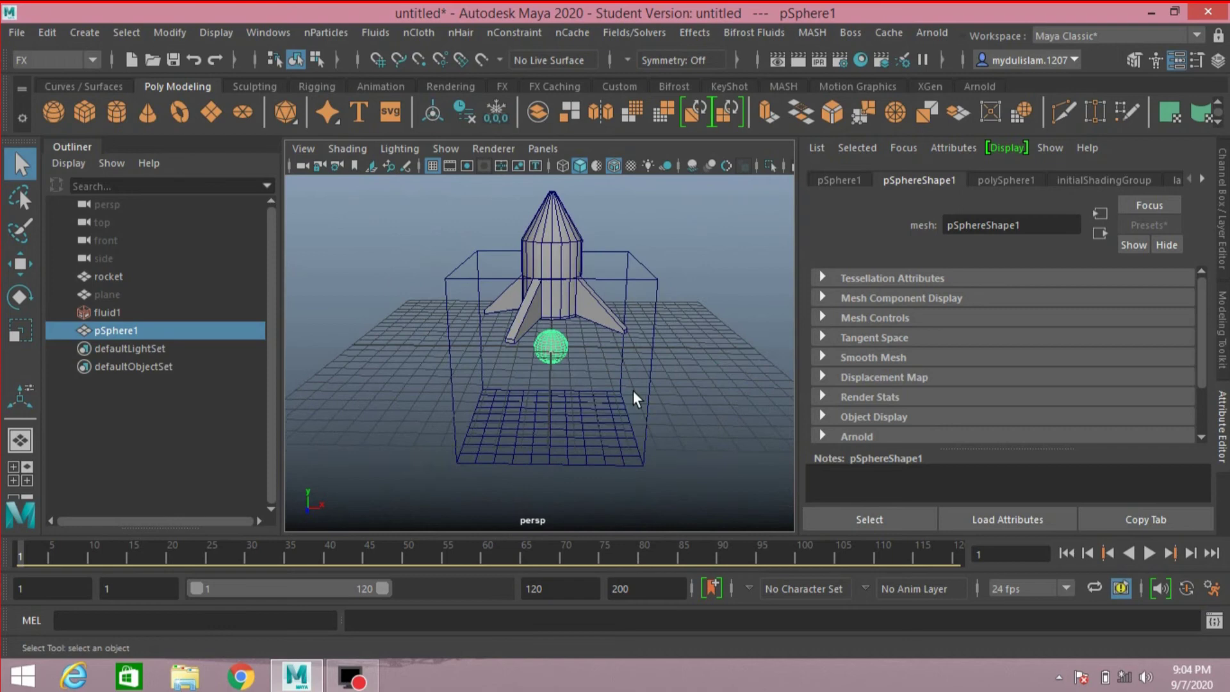
left_click(636, 386)
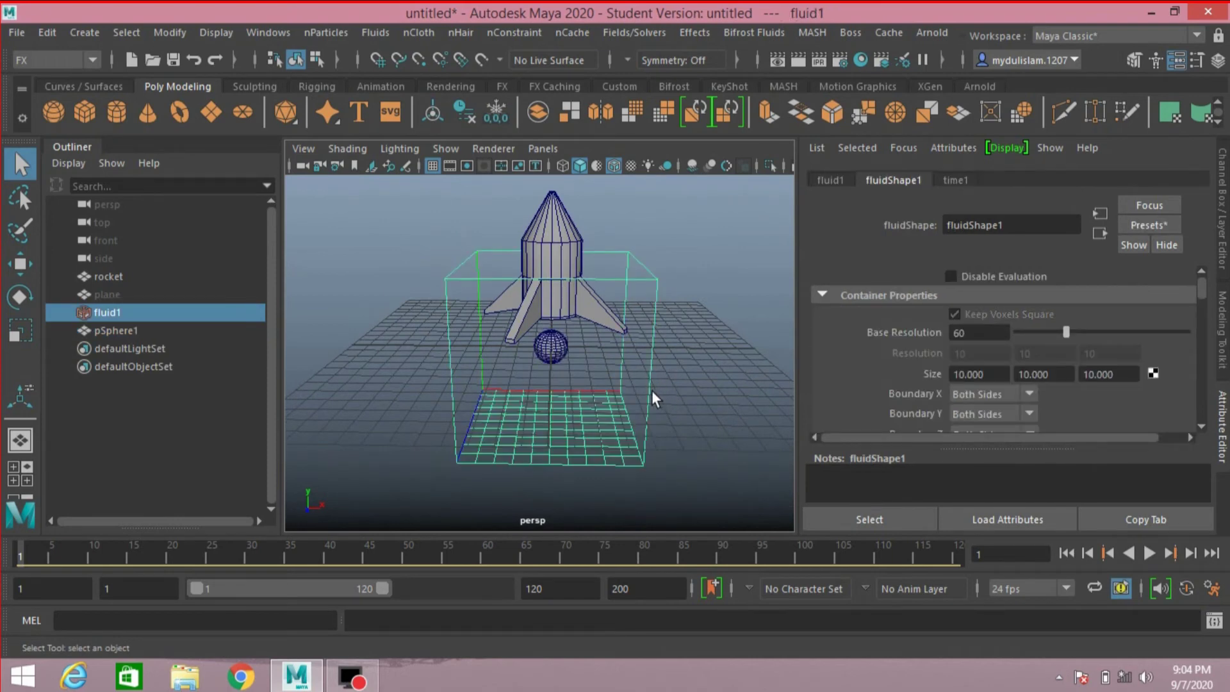
left_click(554, 357, "shift")
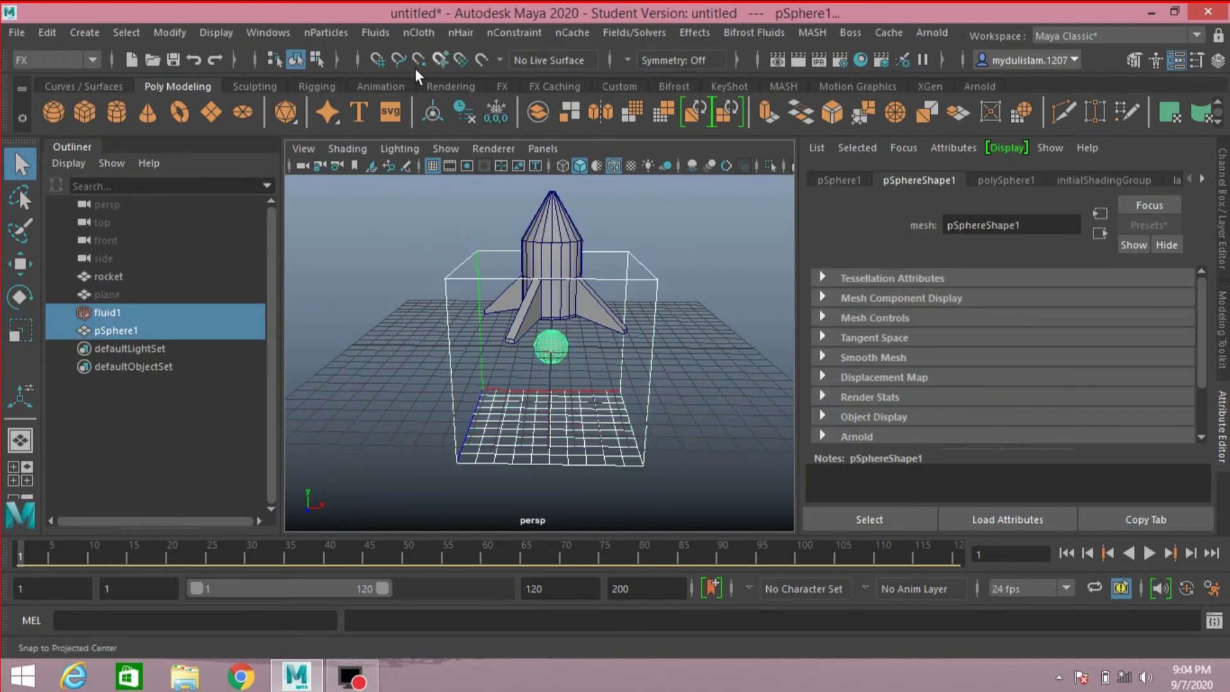
Apply Emit from Object so pSphere1 emits into fluid1 via fluidEmitter1
left_click(375, 32)
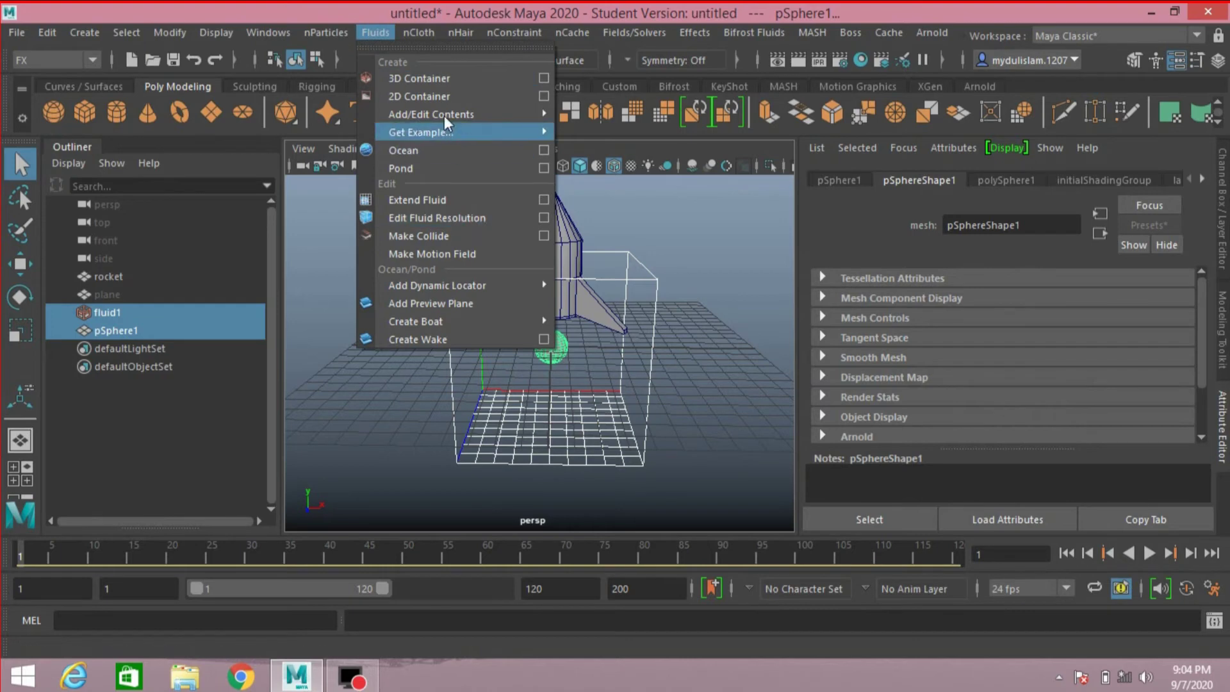
mouse_move(447, 116)
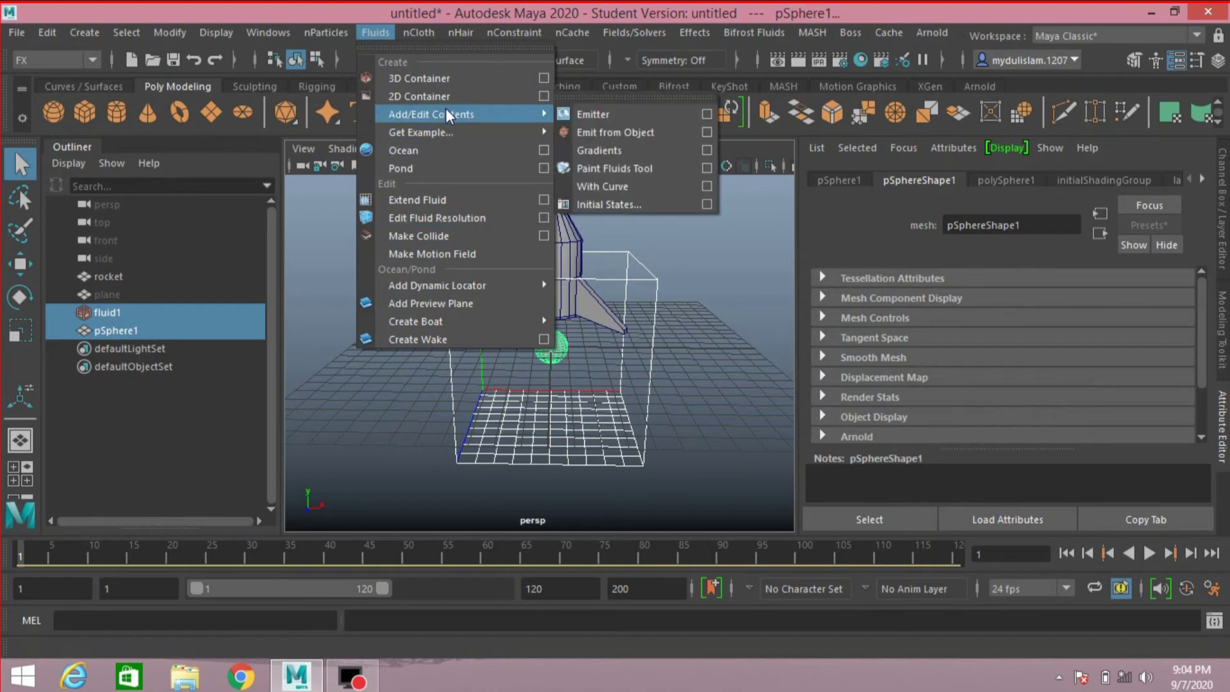
left_click(605, 132)
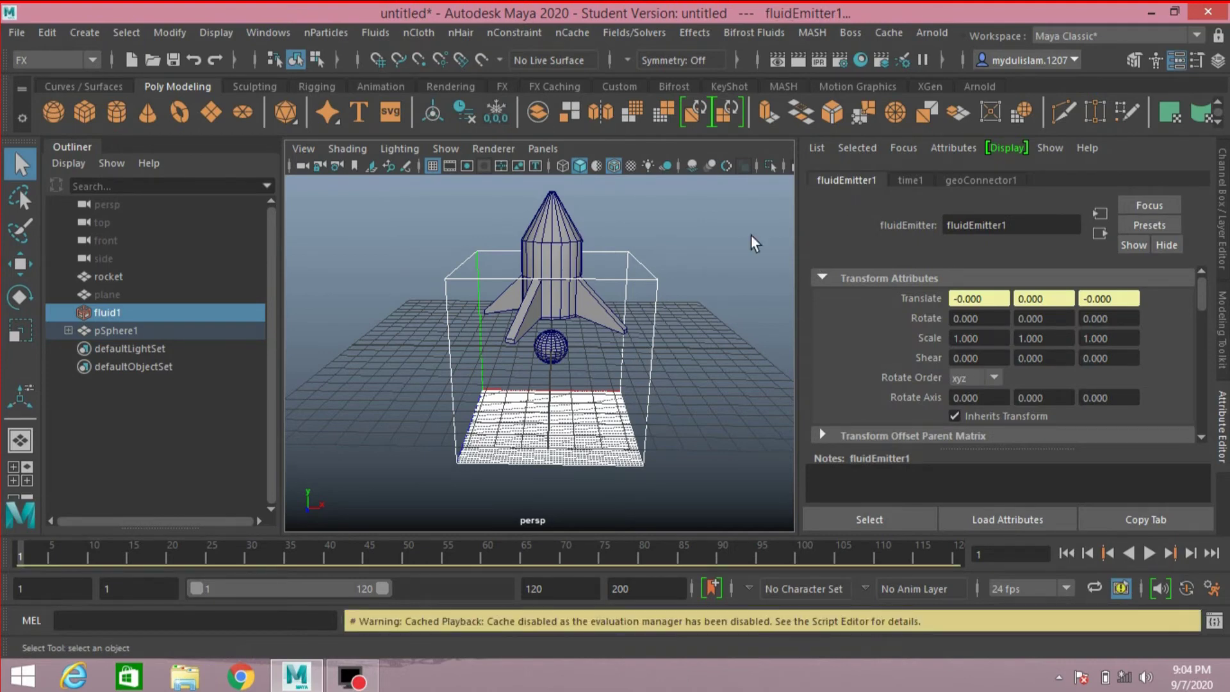
left_click(68, 331)
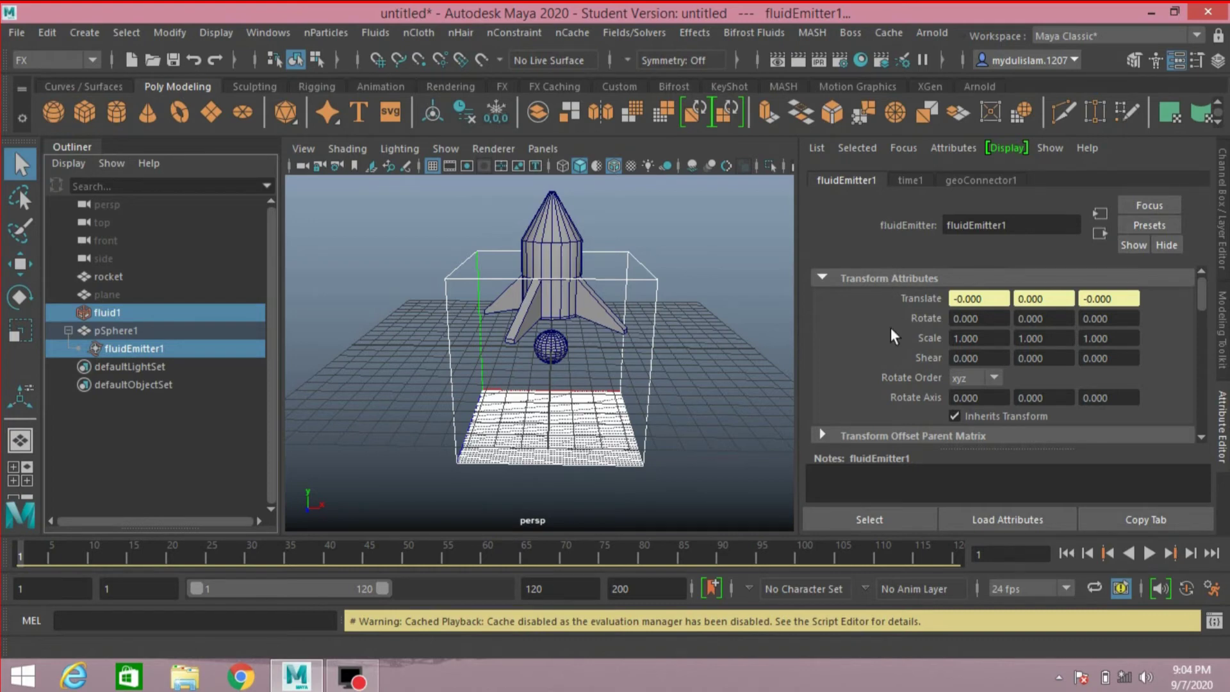
Set fluidEmitter1's type to Omni with an emission rate of 1500
scroll(892, 330, "down", 3)
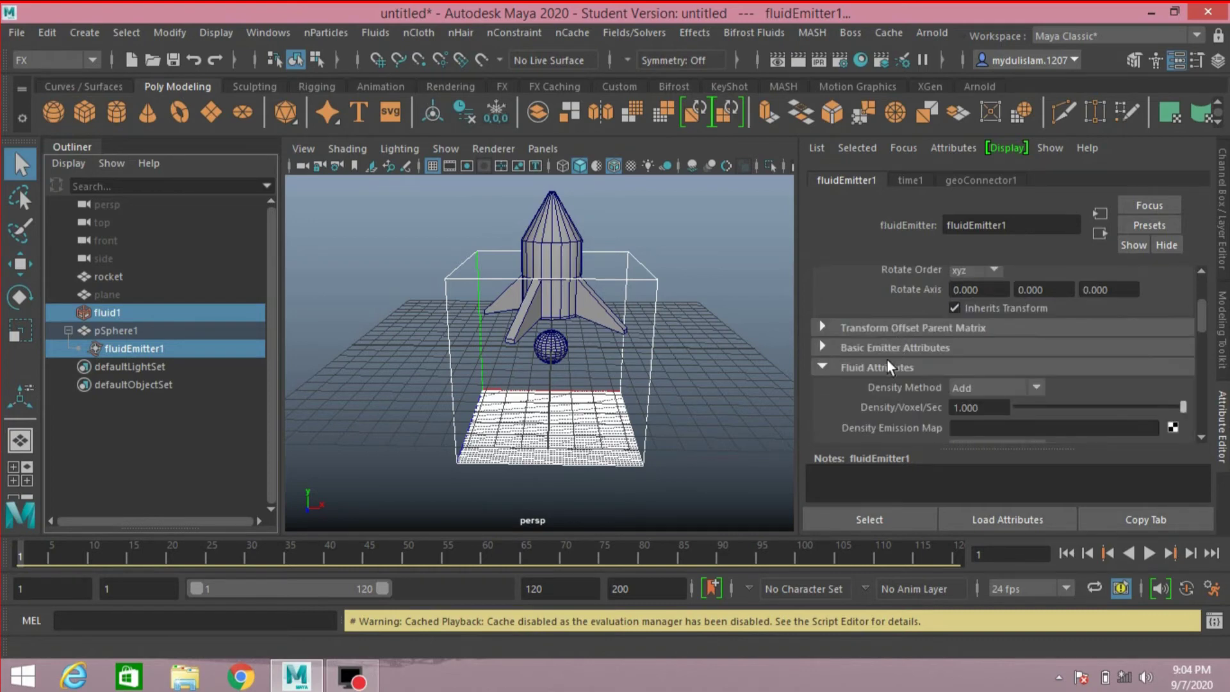
scroll(889, 365, "up", 3)
scroll(885, 358, "down", 3)
left_click(821, 348)
scroll(835, 361, "down", 2)
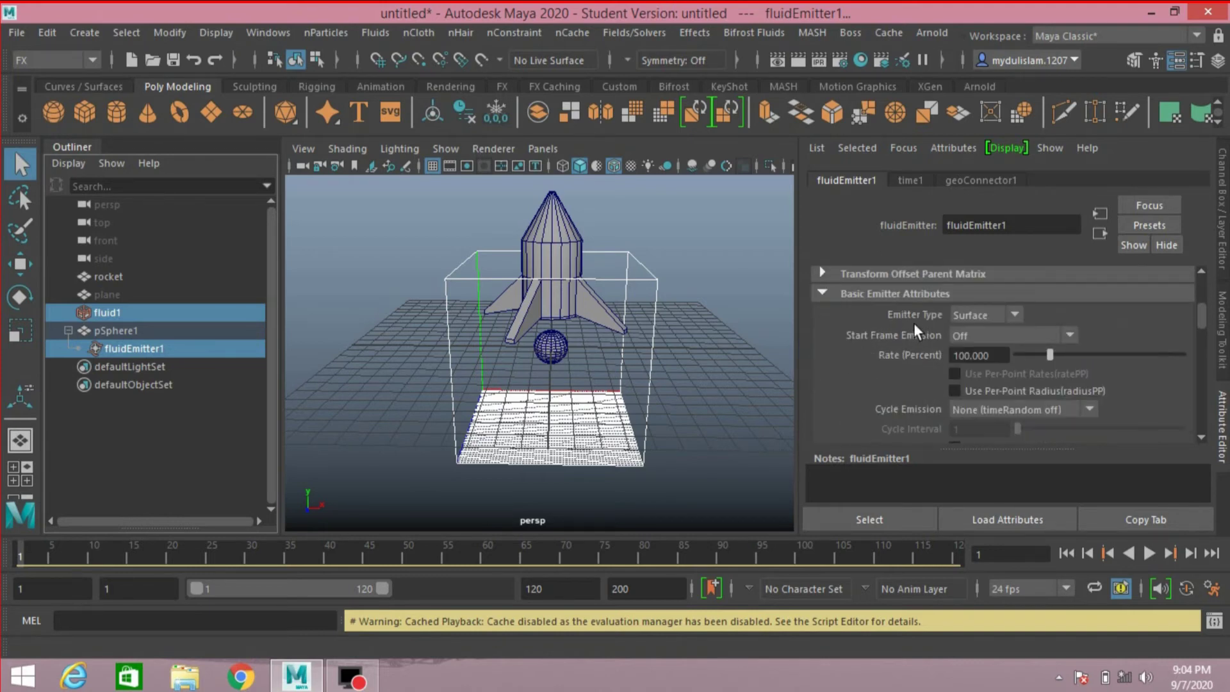
left_click(986, 313)
left_click(981, 330)
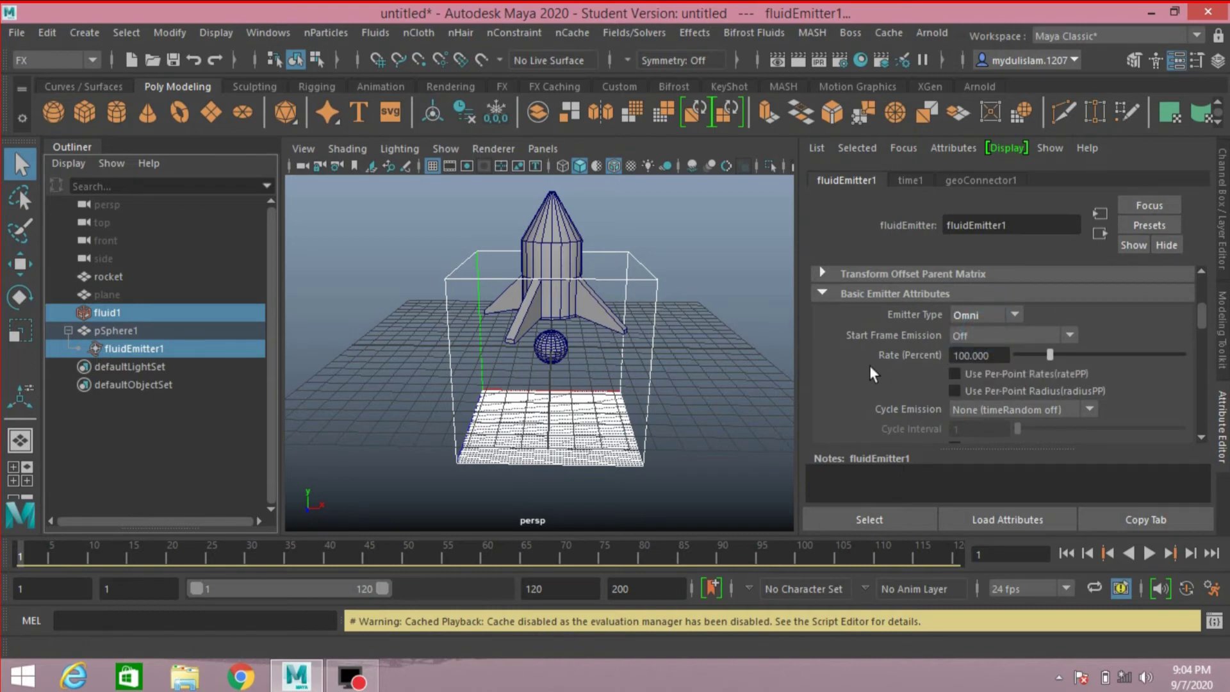
double_click(994, 357)
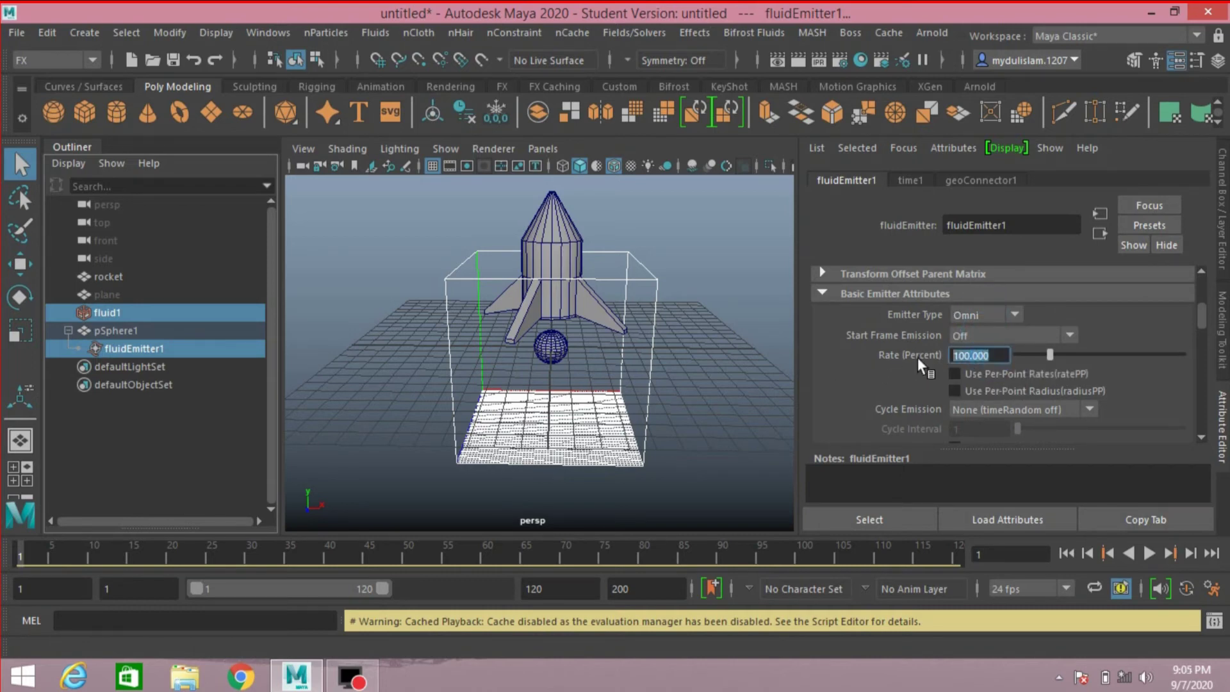
type("1500")
key("Return")
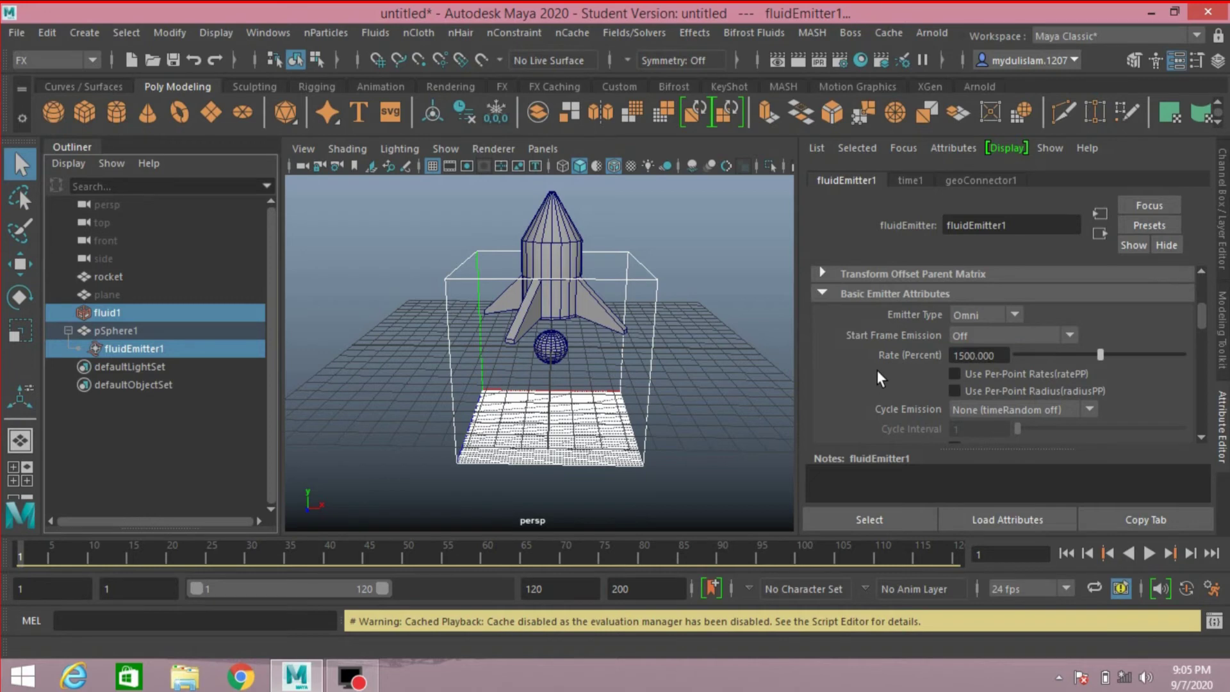
Raise the emitter's Density/Voxel/Sec from 1 to 10
scroll(878, 371, "down", 2)
scroll(877, 378, "down", 4)
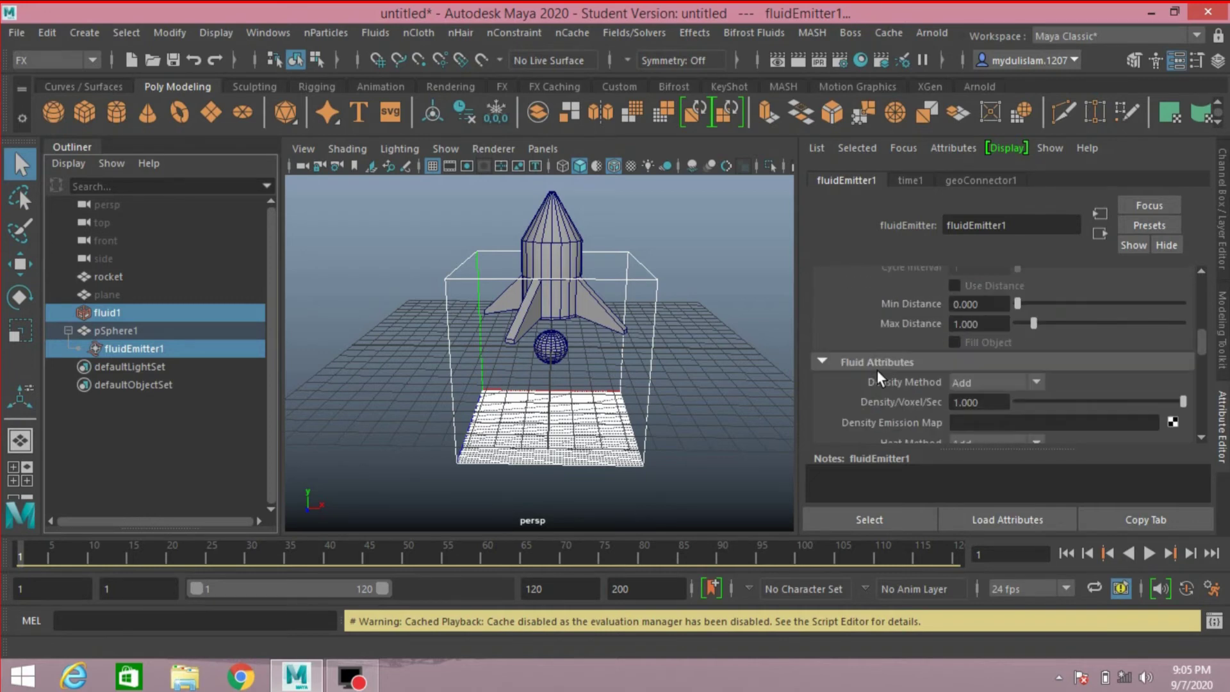
scroll(877, 378, "down", 2)
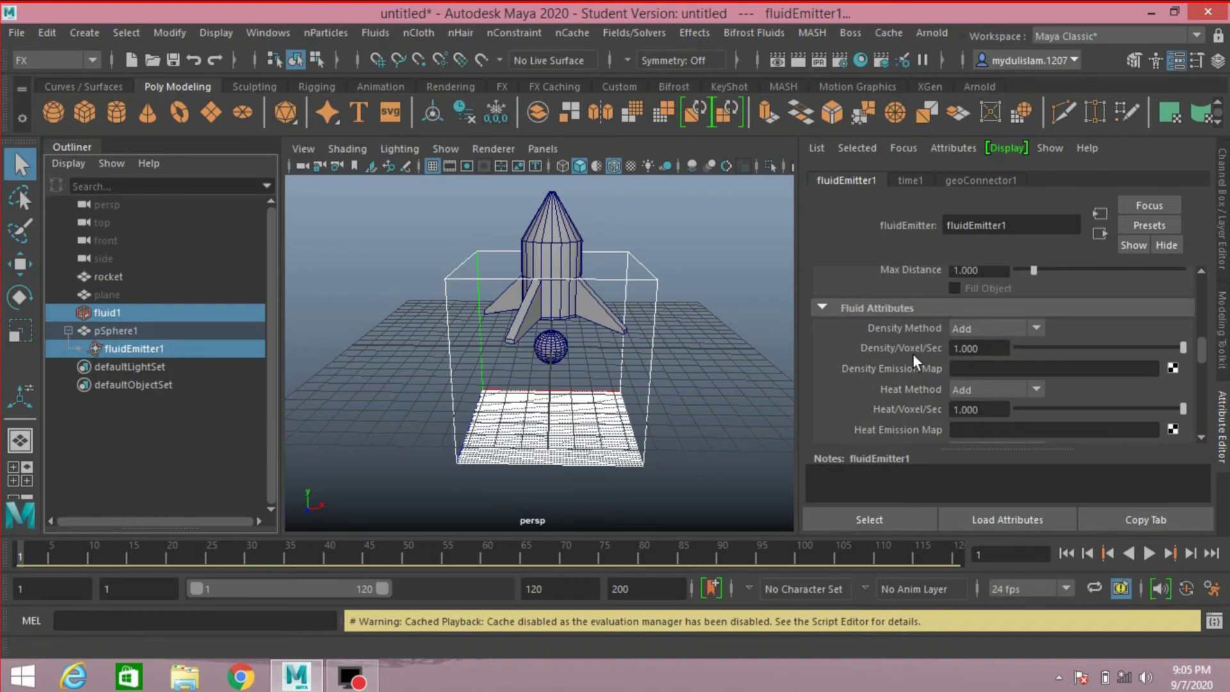
left_click_drag(990, 349, 933, 347)
type("10")
key("Return")
scroll(875, 367, "down", 5)
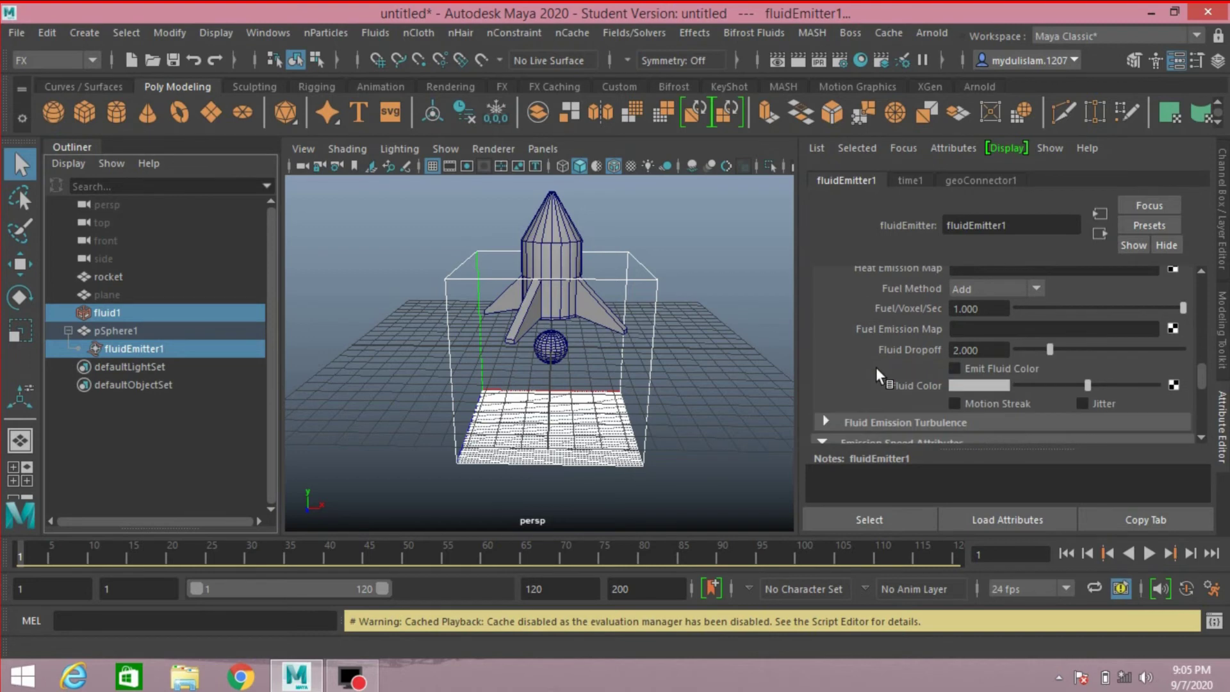
scroll(875, 367, "down", 4)
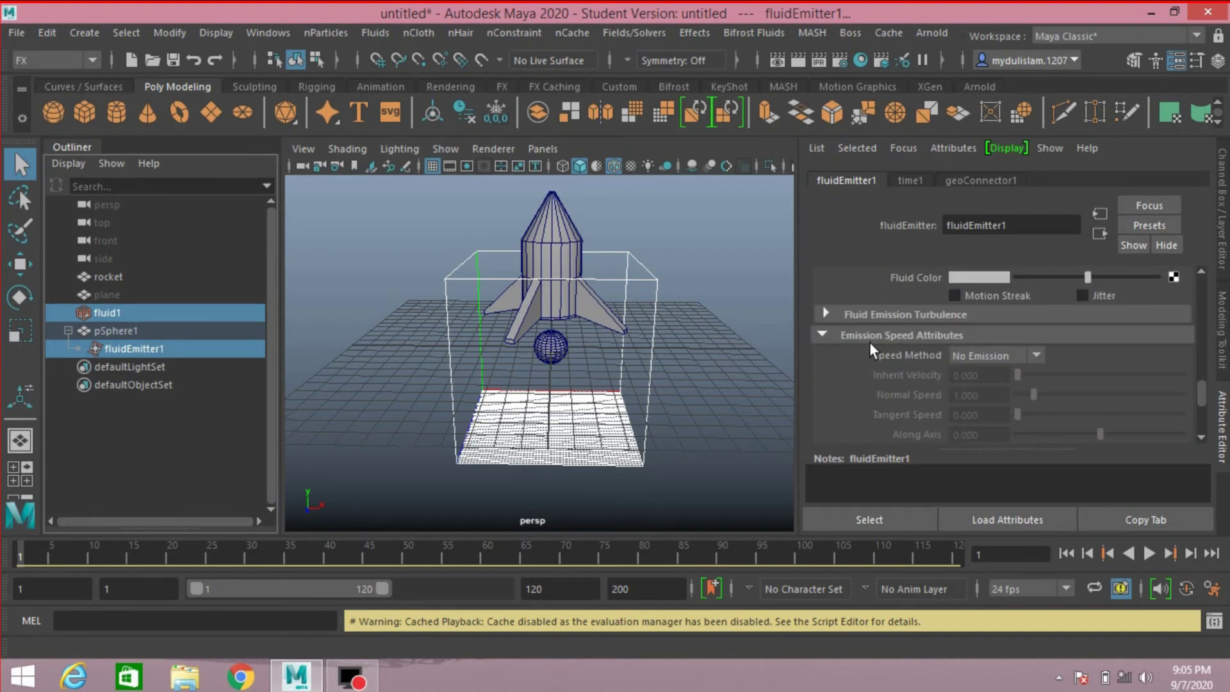
Set Speed Method to Replace, Directional Speed 1 and Direction Y -10
left_click(989, 353)
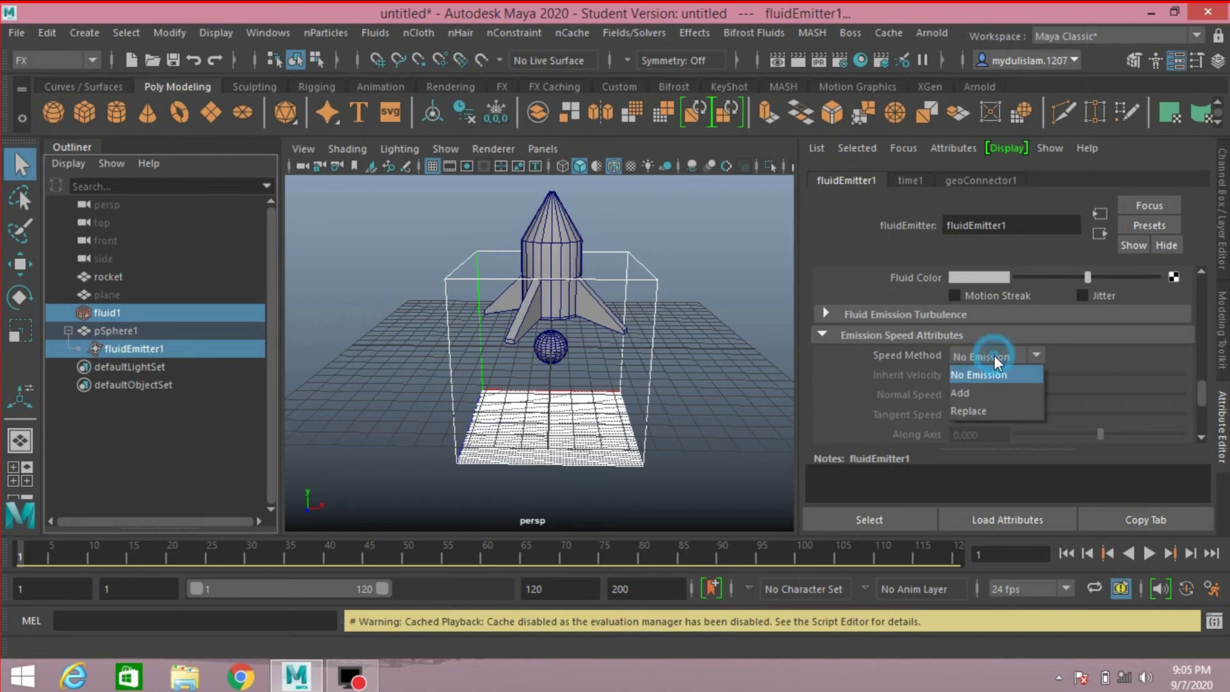
left_click(994, 410)
scroll(919, 398, "down", 2)
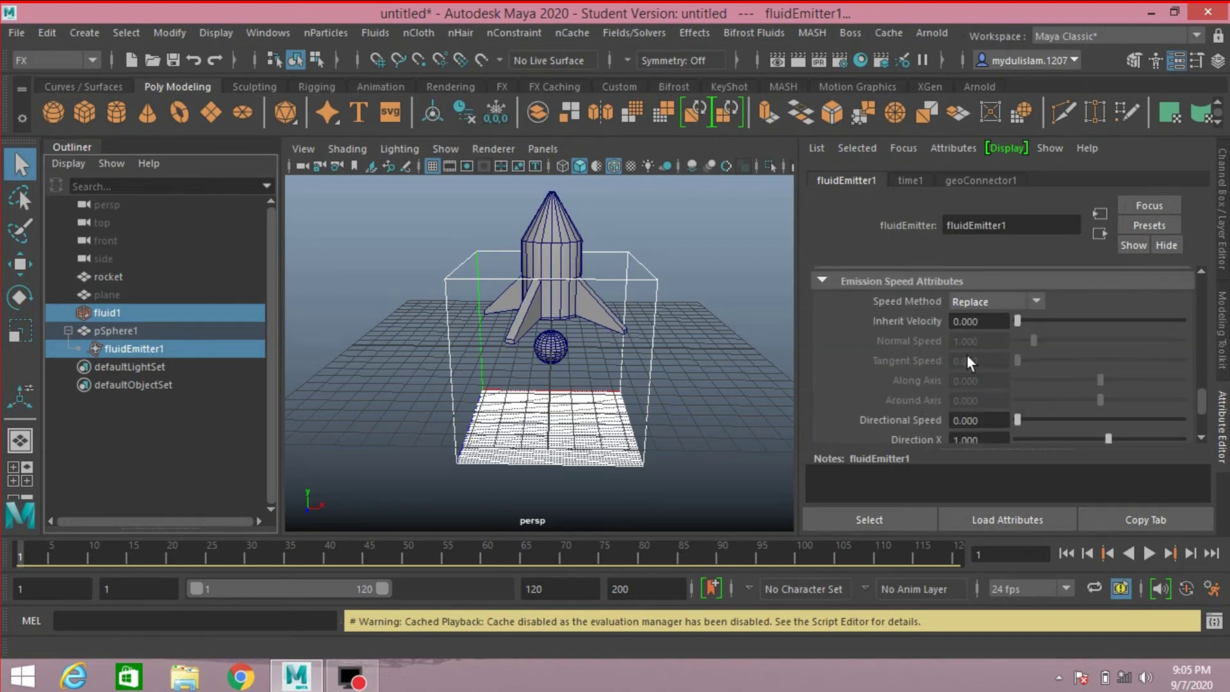
scroll(925, 372, "down", 2)
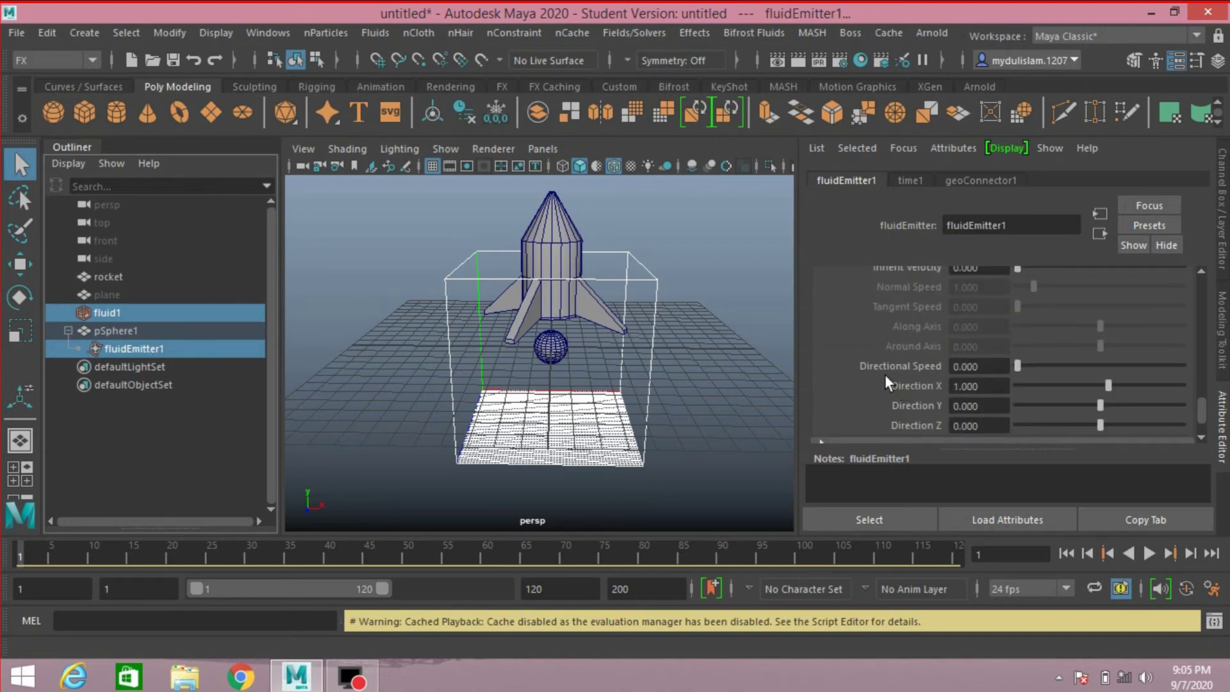
left_click(986, 368)
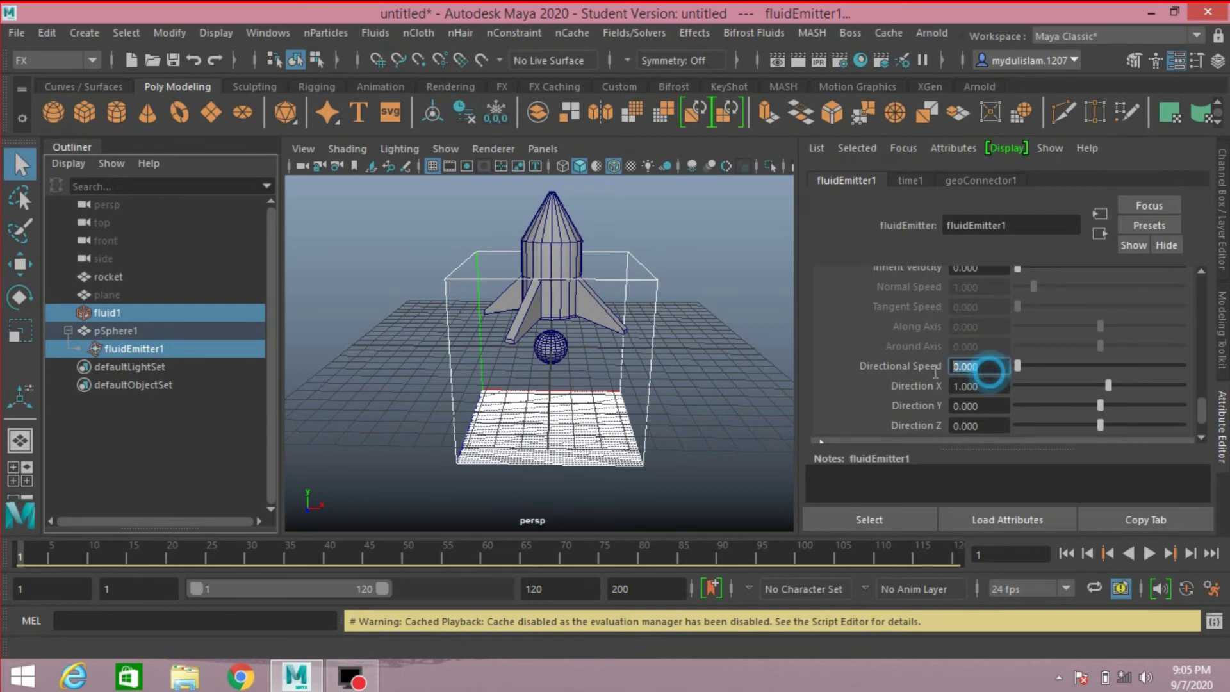
type("1")
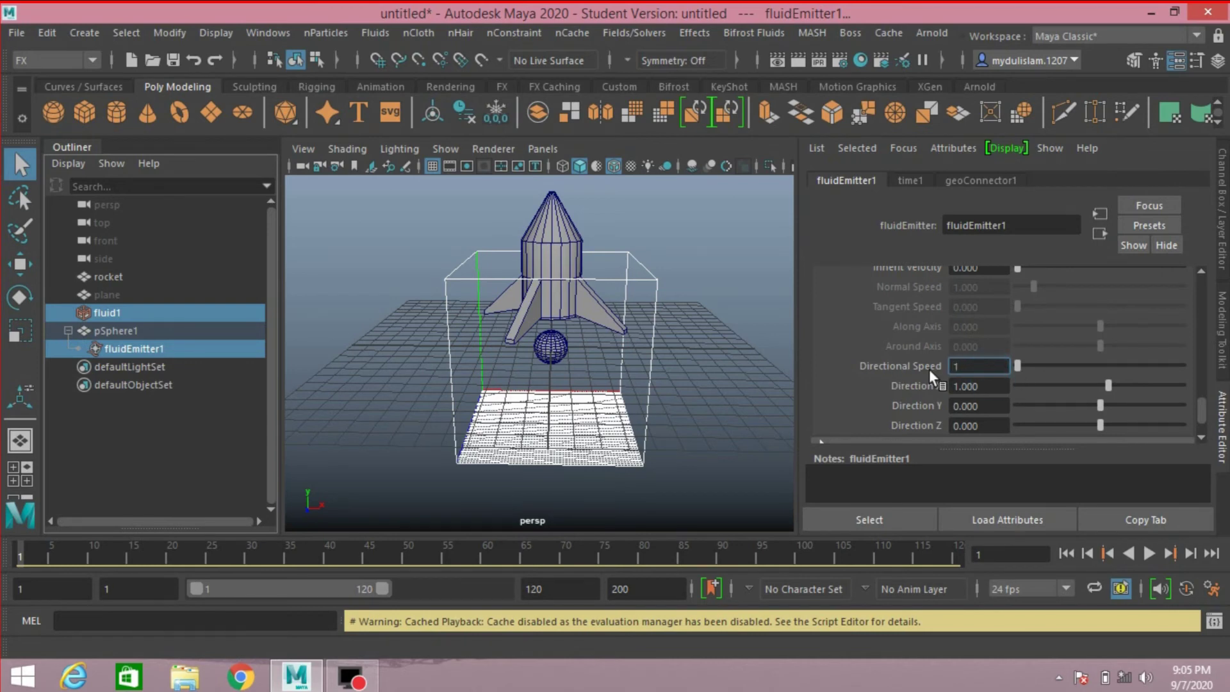
key("Return")
left_click_drag(1099, 406, 967, 427)
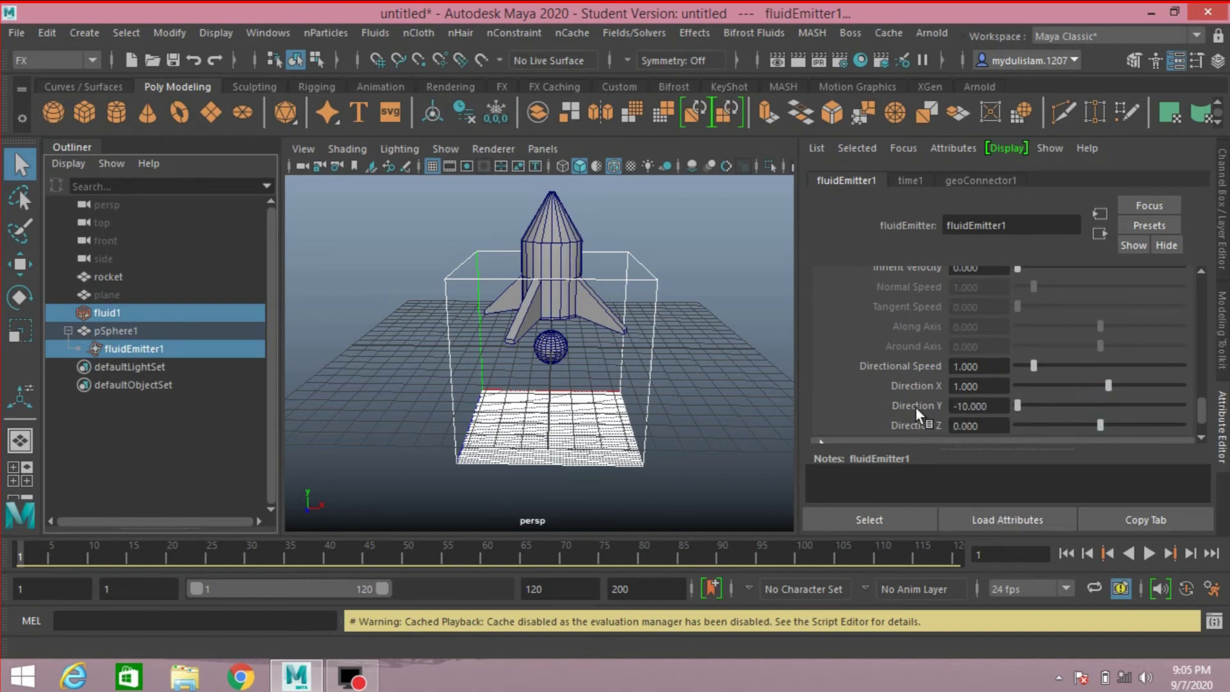
Check the volume emitter settings, then collapse them and the emission speed section
scroll(916, 406, "down", 2)
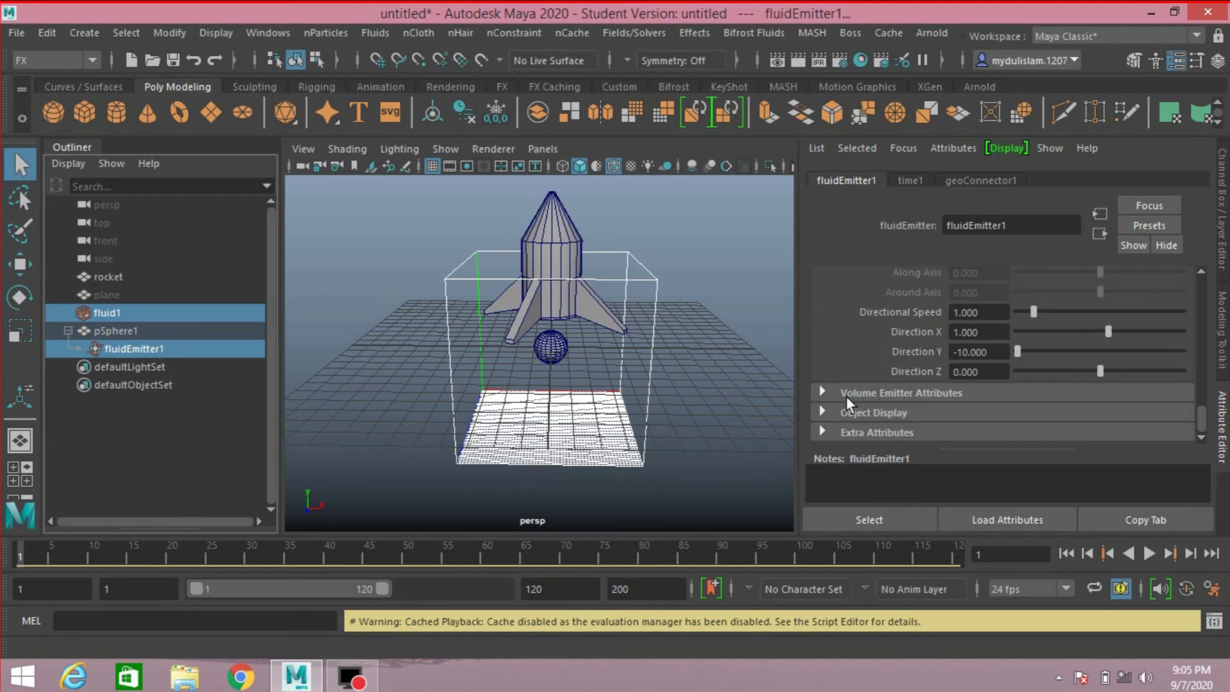
left_click(827, 392)
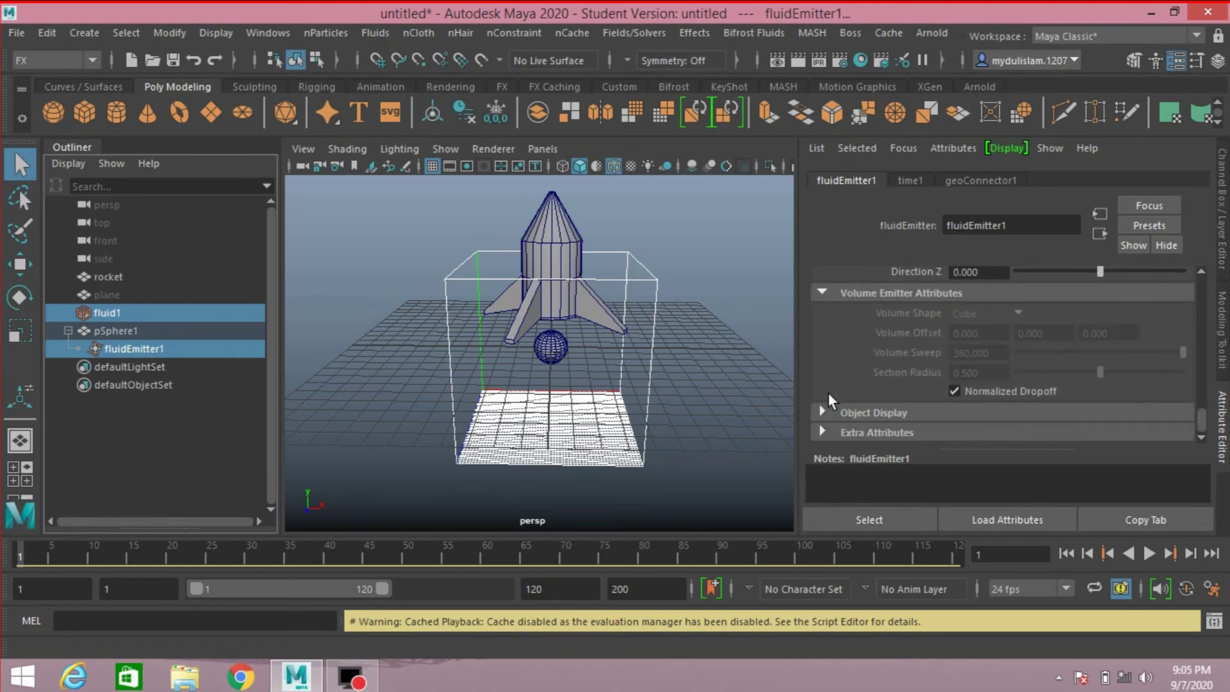
scroll(828, 392, "up", 4)
left_click(824, 401)
scroll(825, 394, "down", 6)
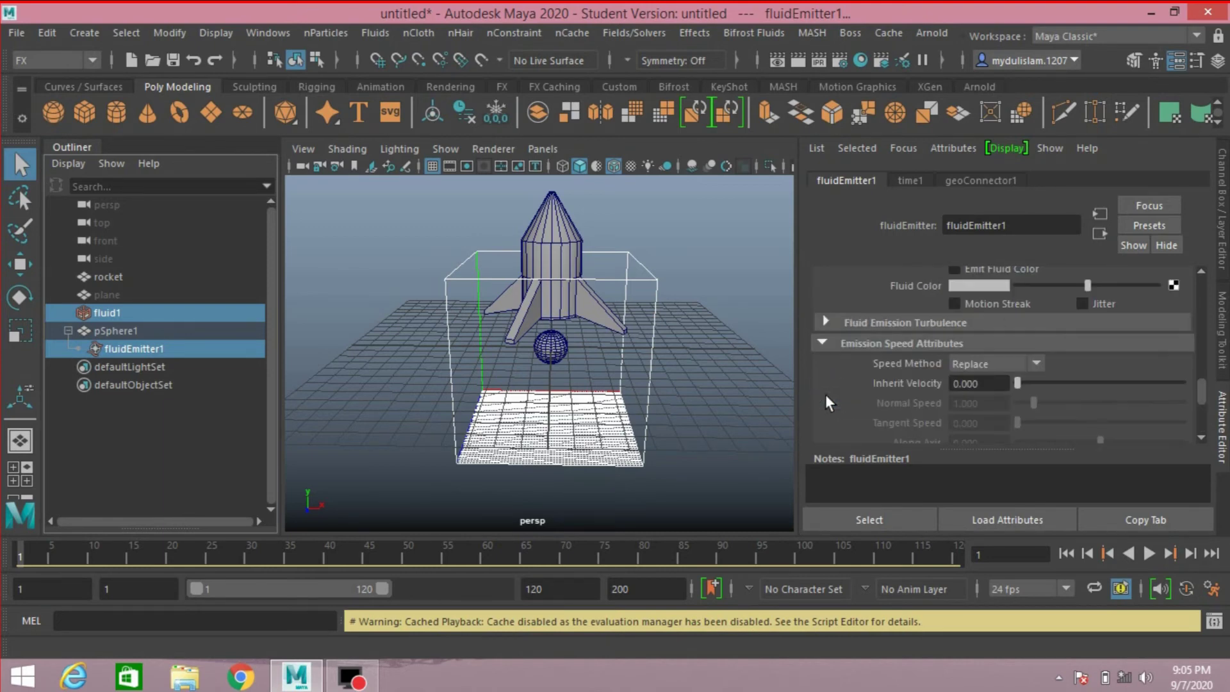
scroll(825, 394, "down", 2)
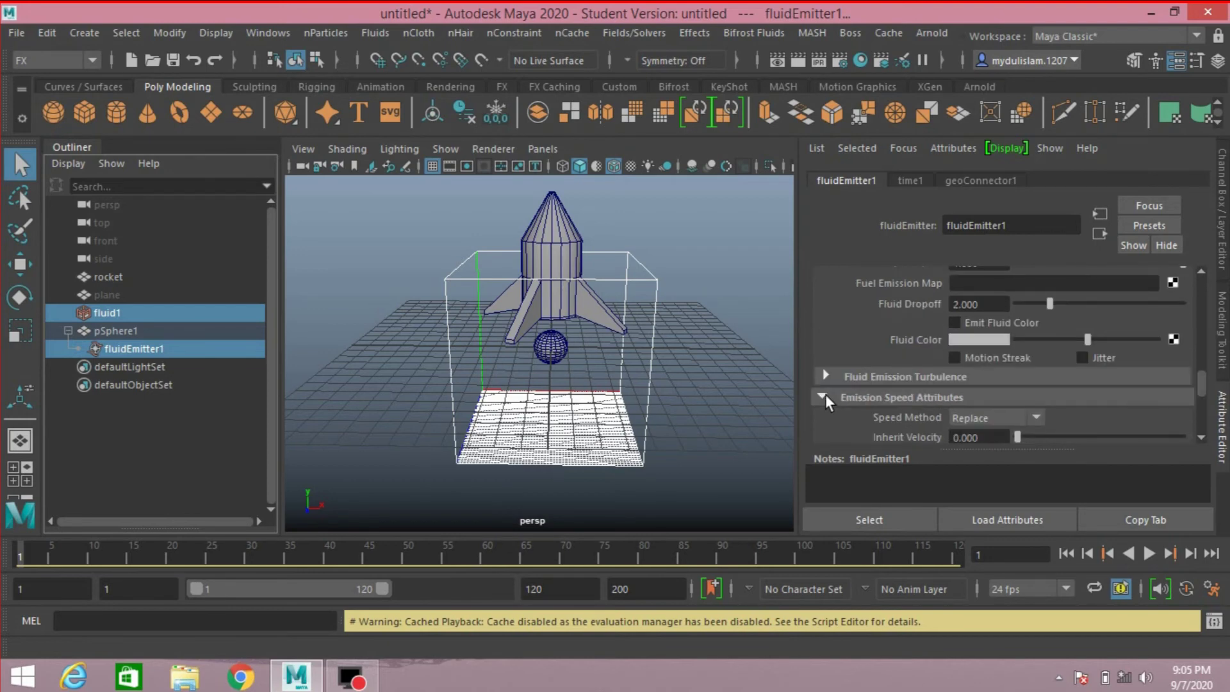
left_click(825, 393)
scroll(825, 394, "up", 6)
scroll(825, 392, "up", 12)
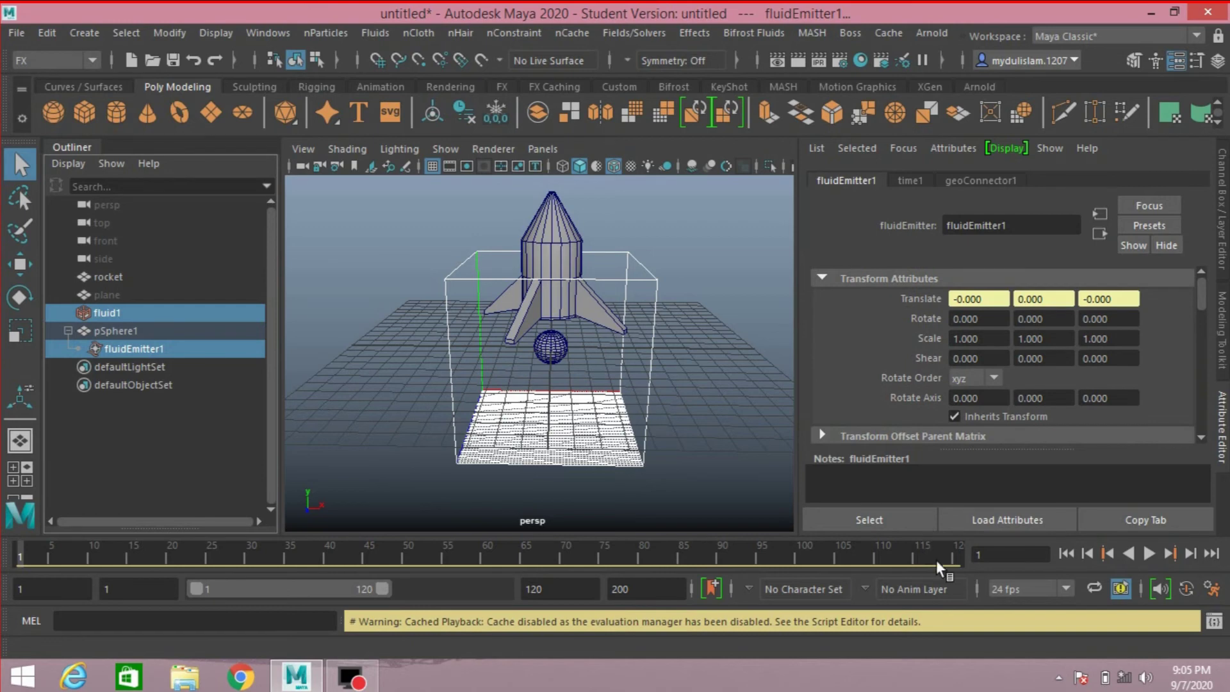
Set the playback end time to 60 and play the smoke simulation
left_click(542, 589)
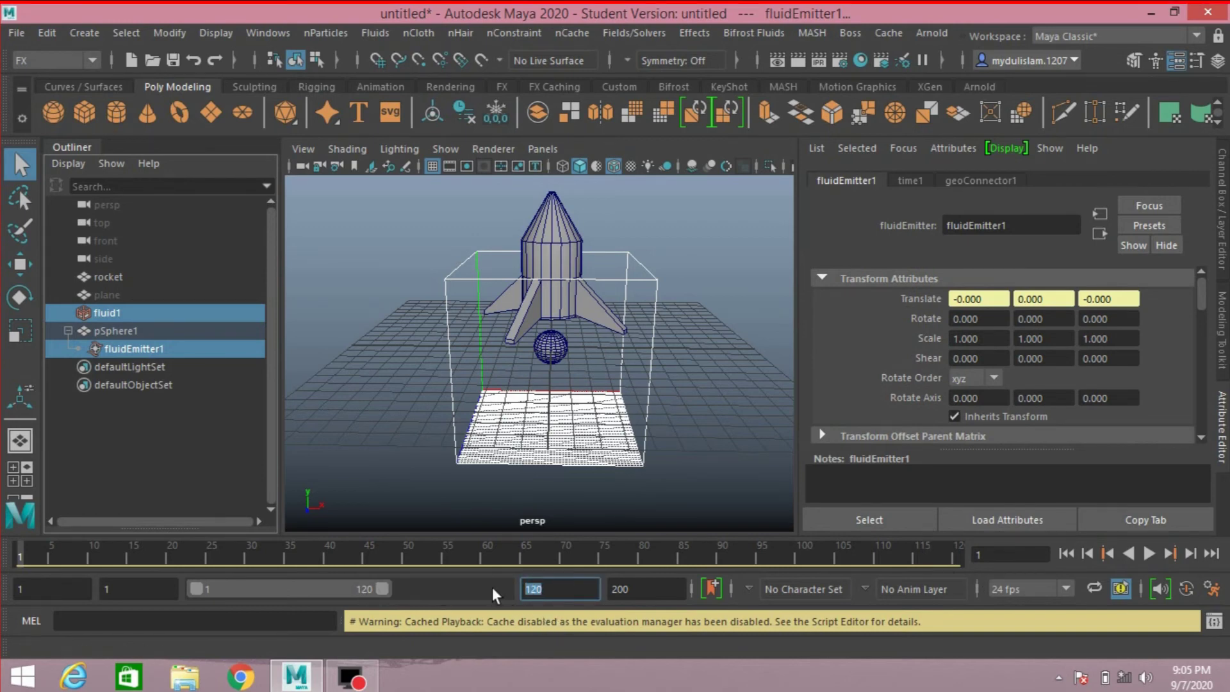
type("60")
key("Return")
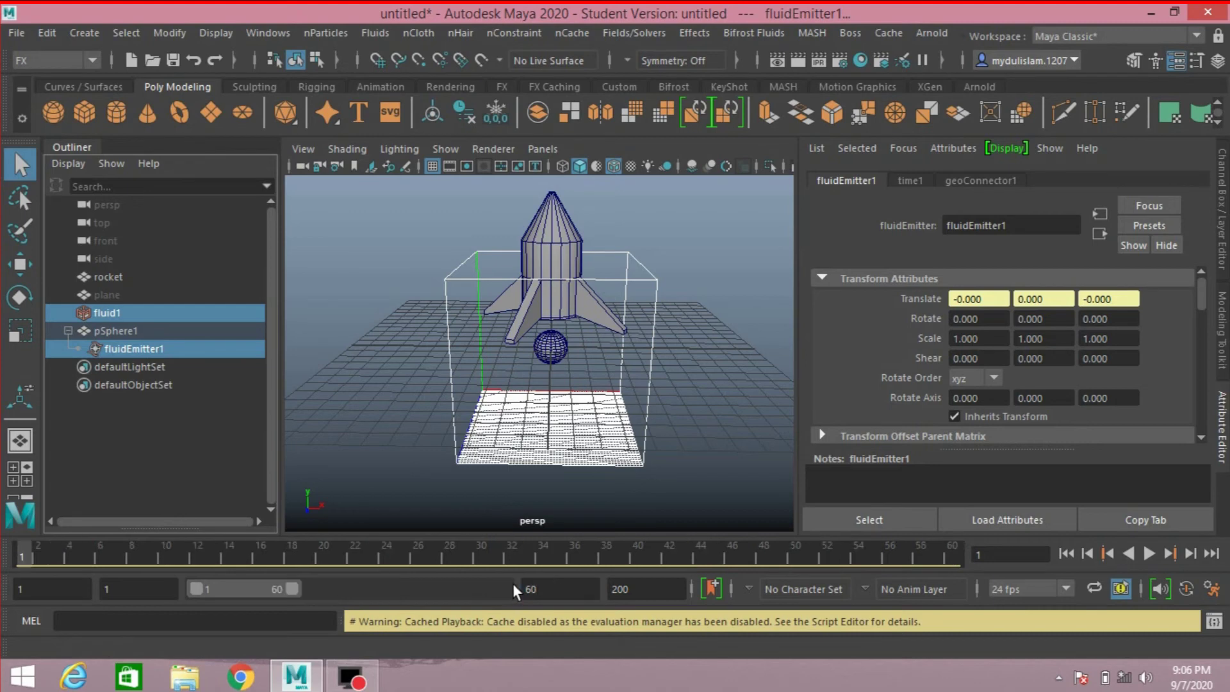
left_click(1146, 553)
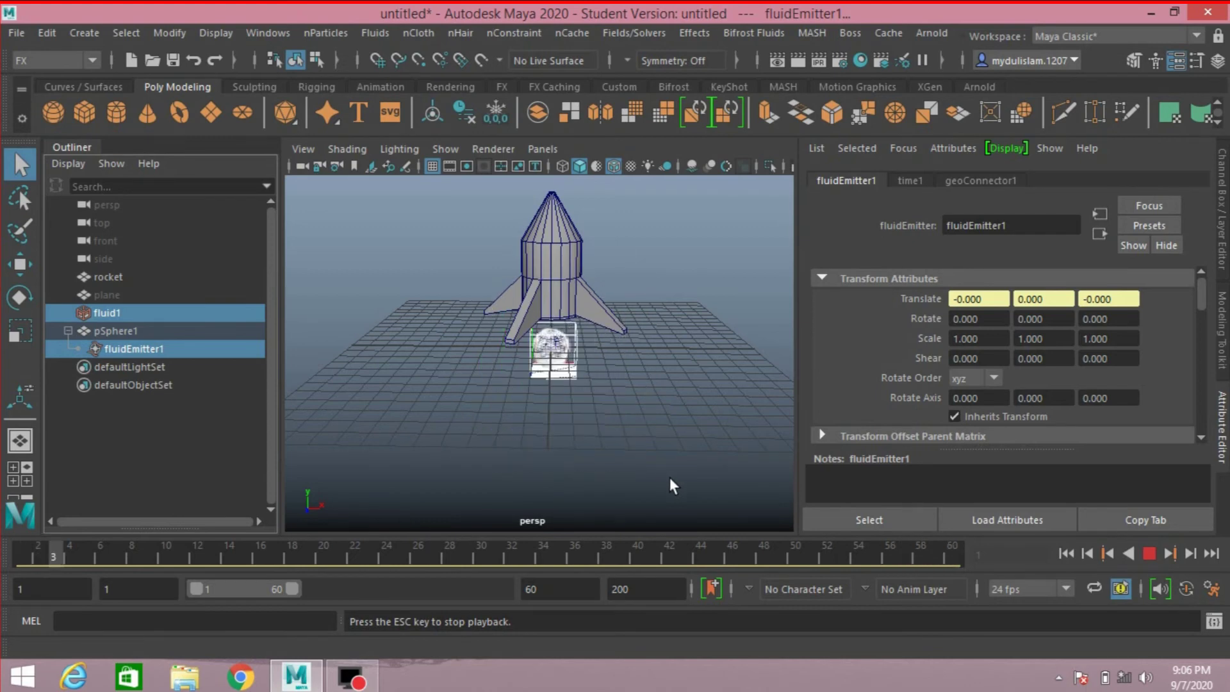
Stop playback, rewind, and move pSphere1 up to Y 3.038 inside the rocket
left_click(1149, 553)
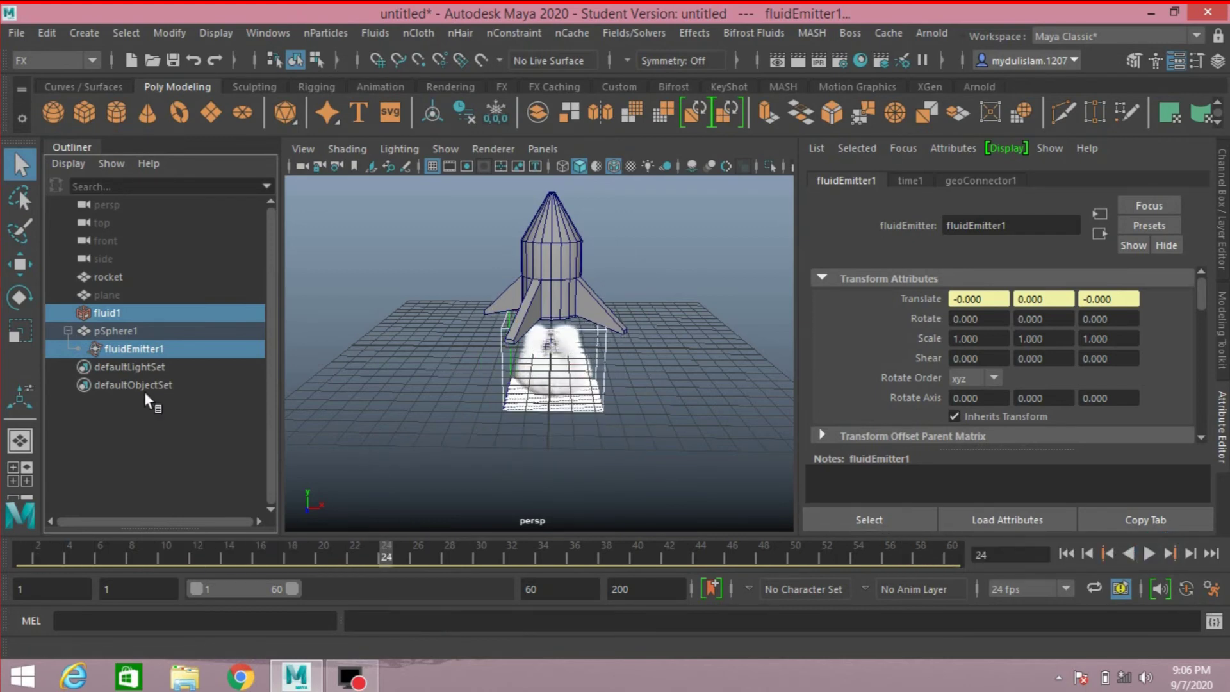
left_click(118, 331)
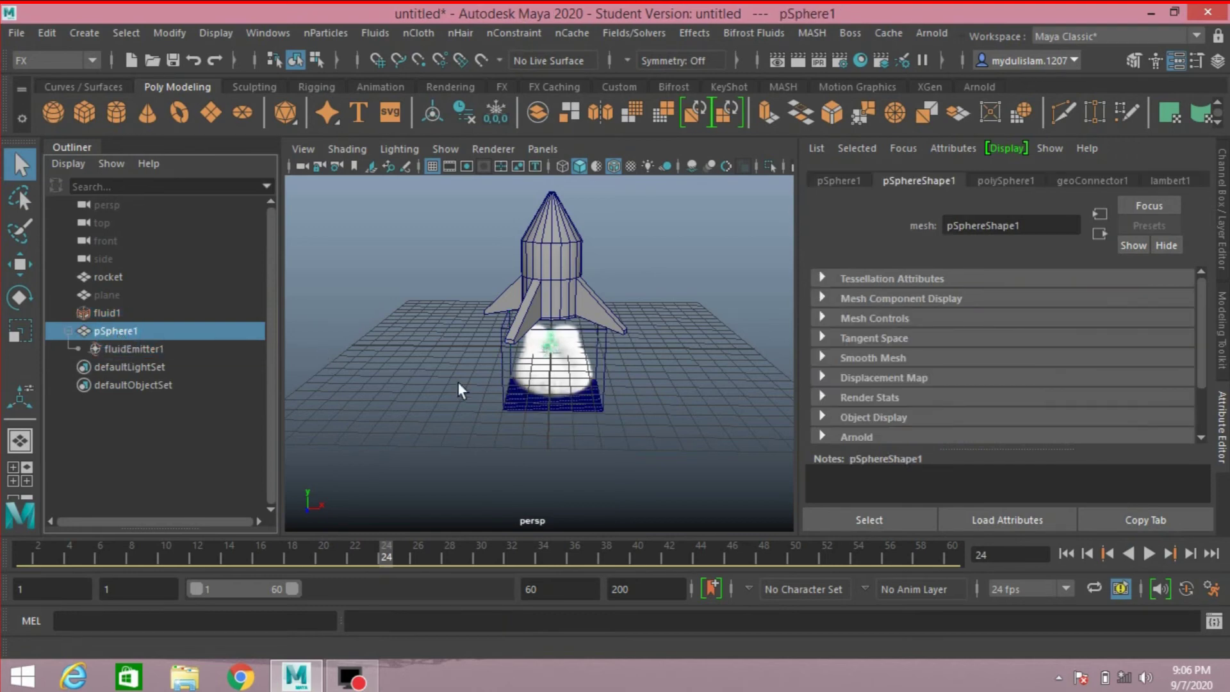
left_click(1066, 553)
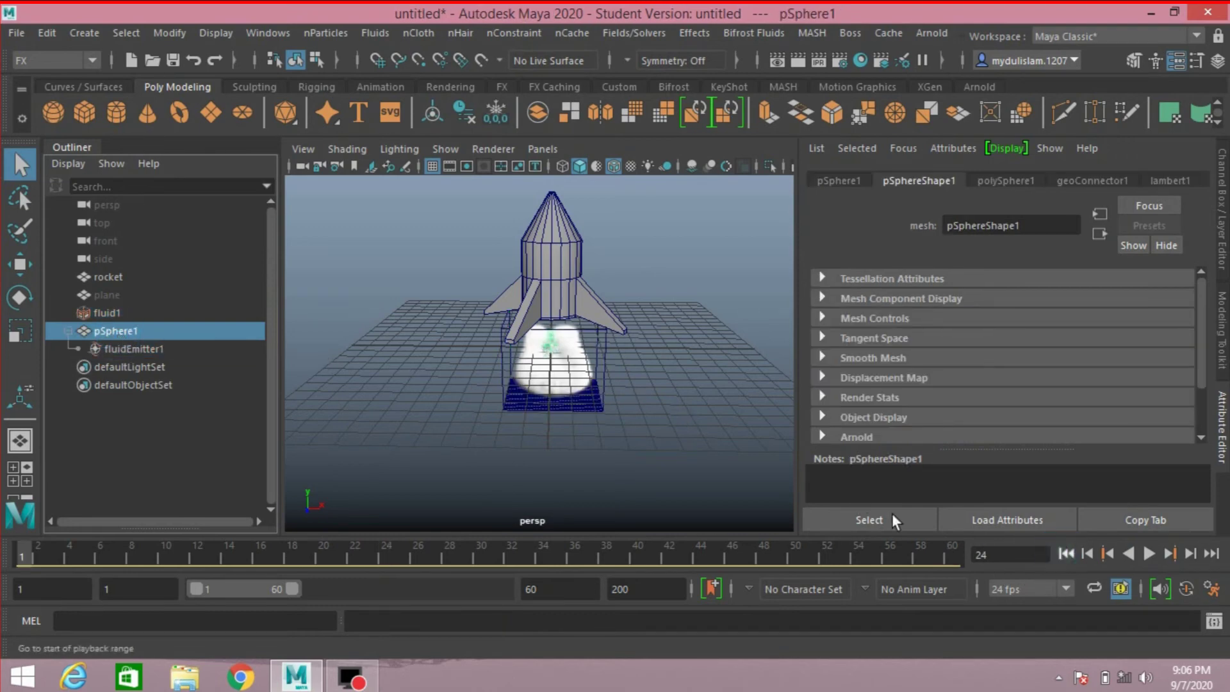
left_click(20, 264)
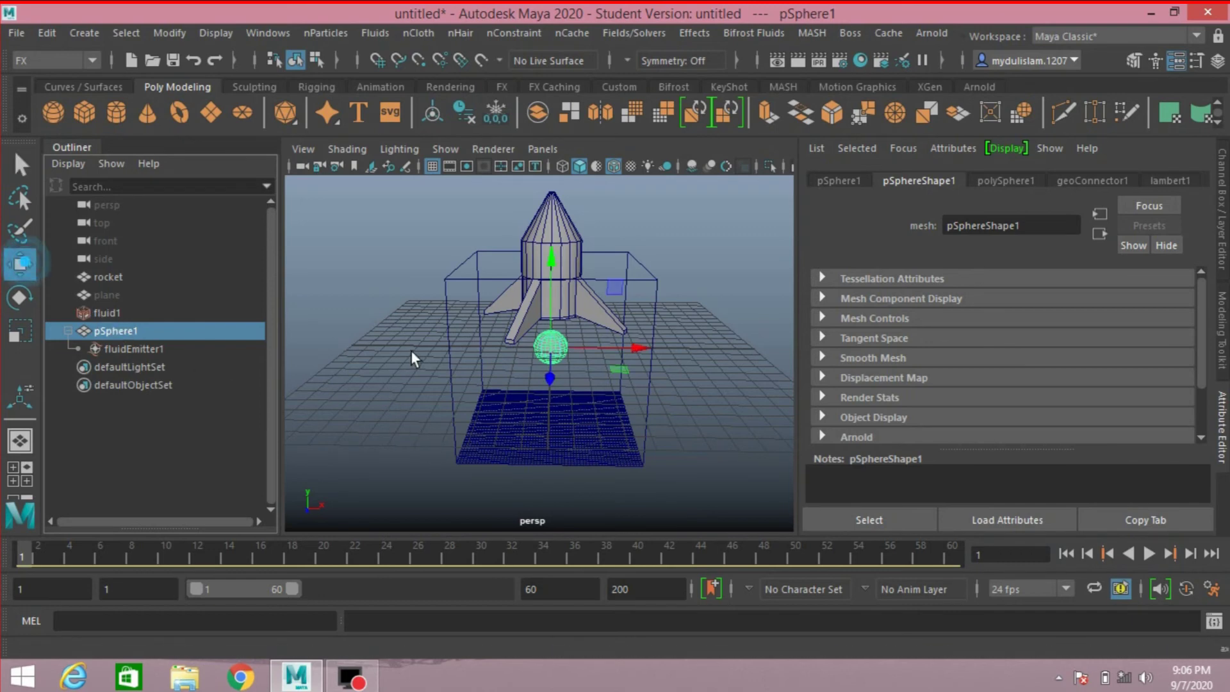
left_click_drag(548, 261, 550, 211)
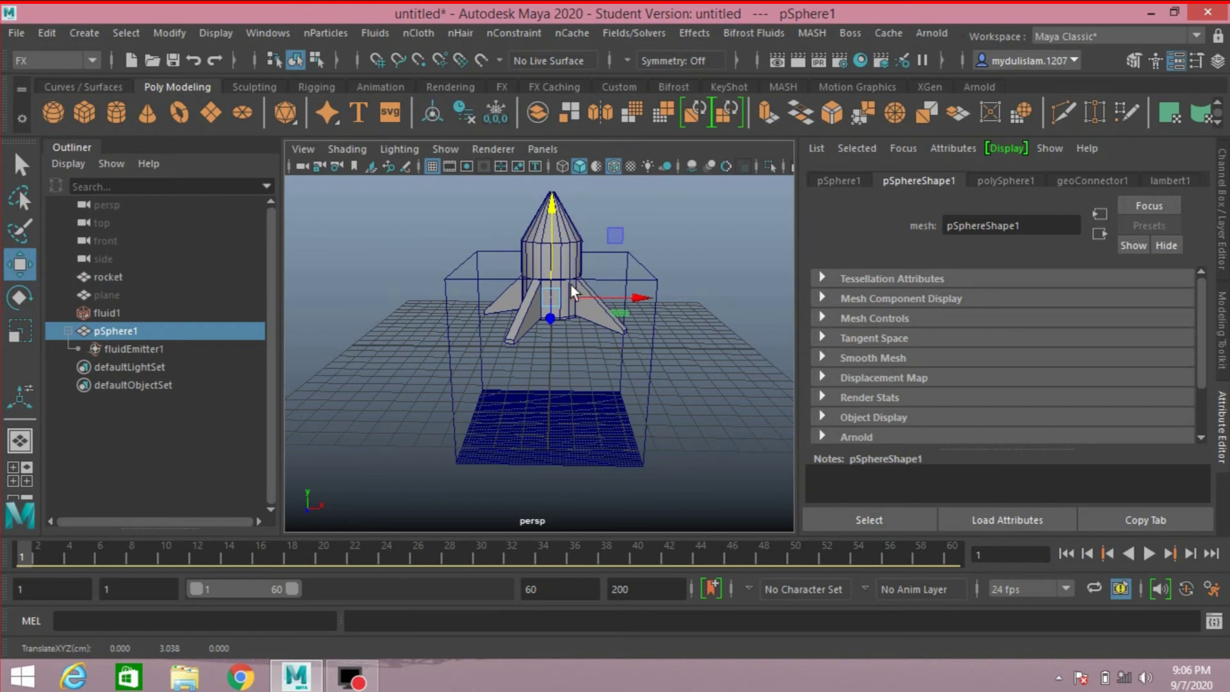
Parent pSphere1 under the rocket, play to check the smoke, and rewind to frame 1
left_click(566, 240, "shift")
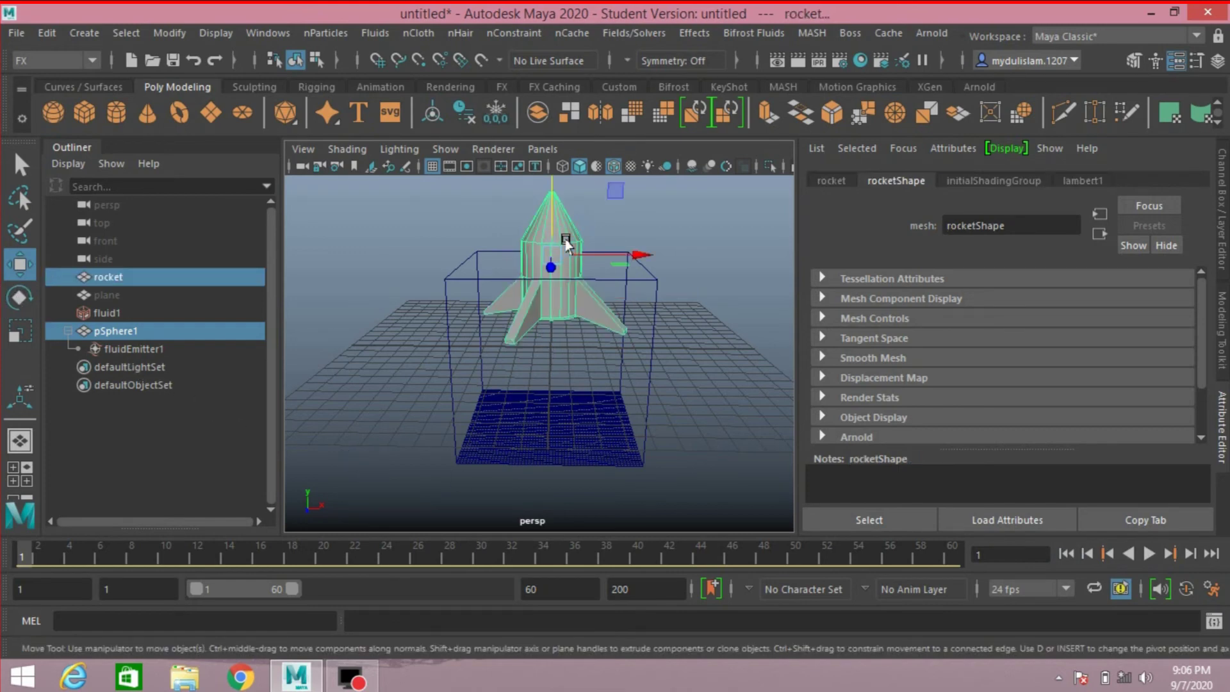
key("p")
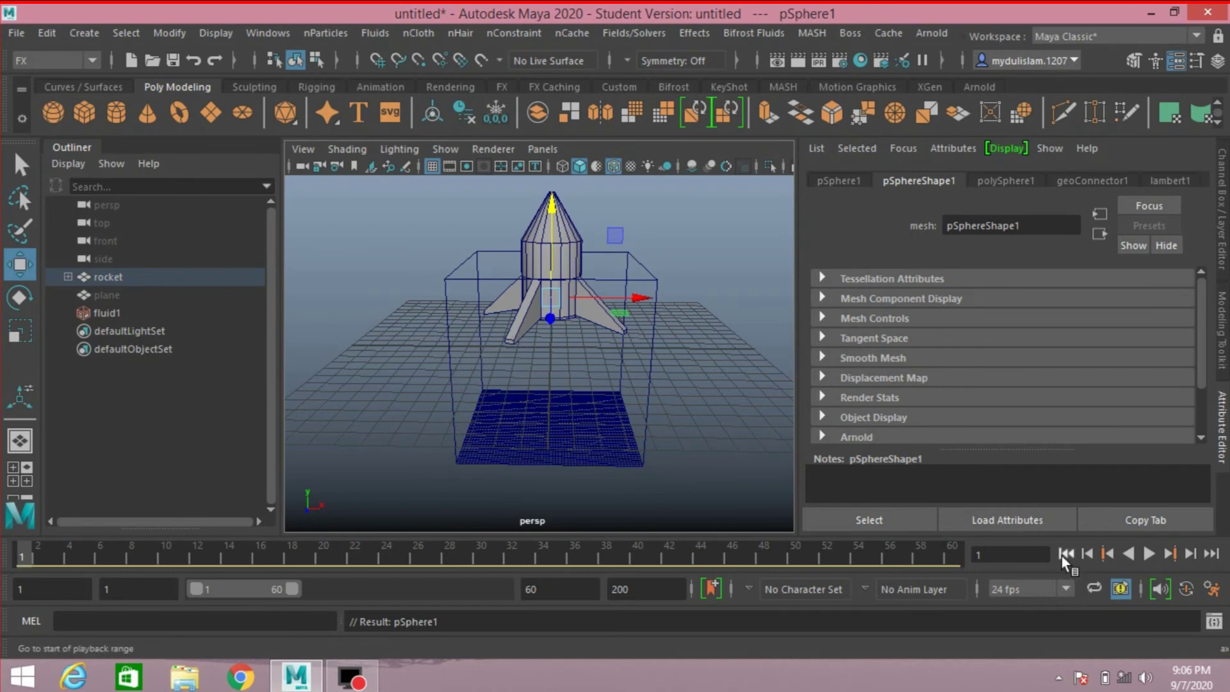
left_click(1150, 553)
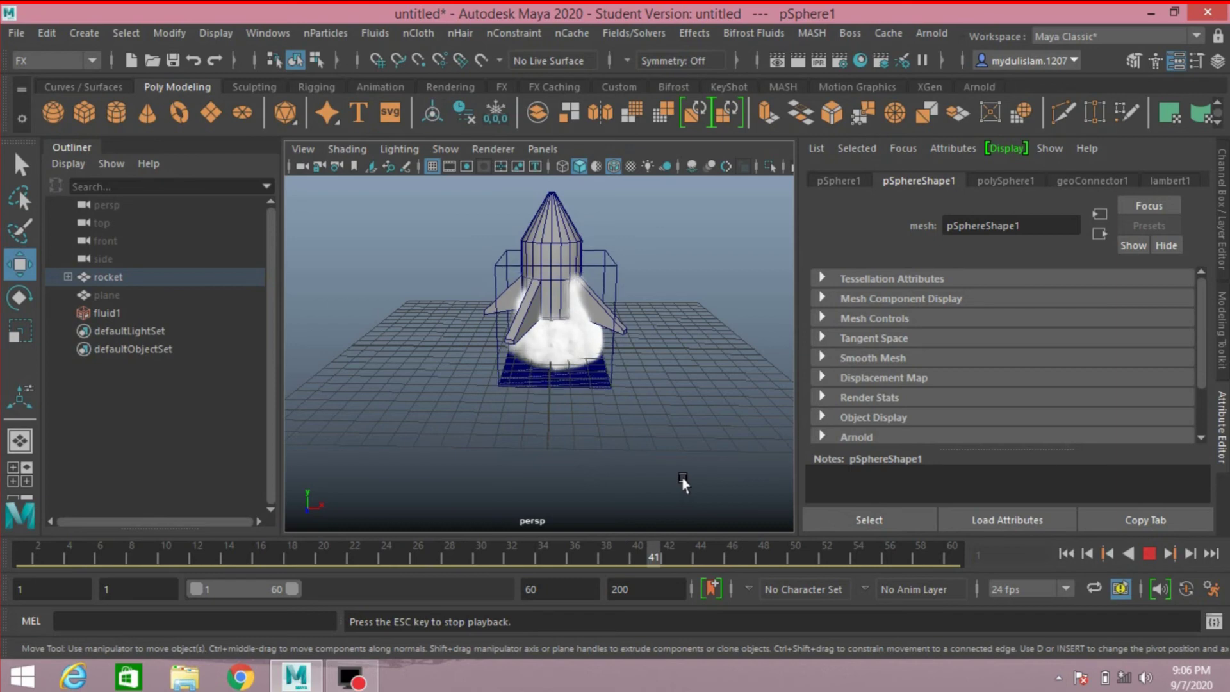
left_click(1148, 554)
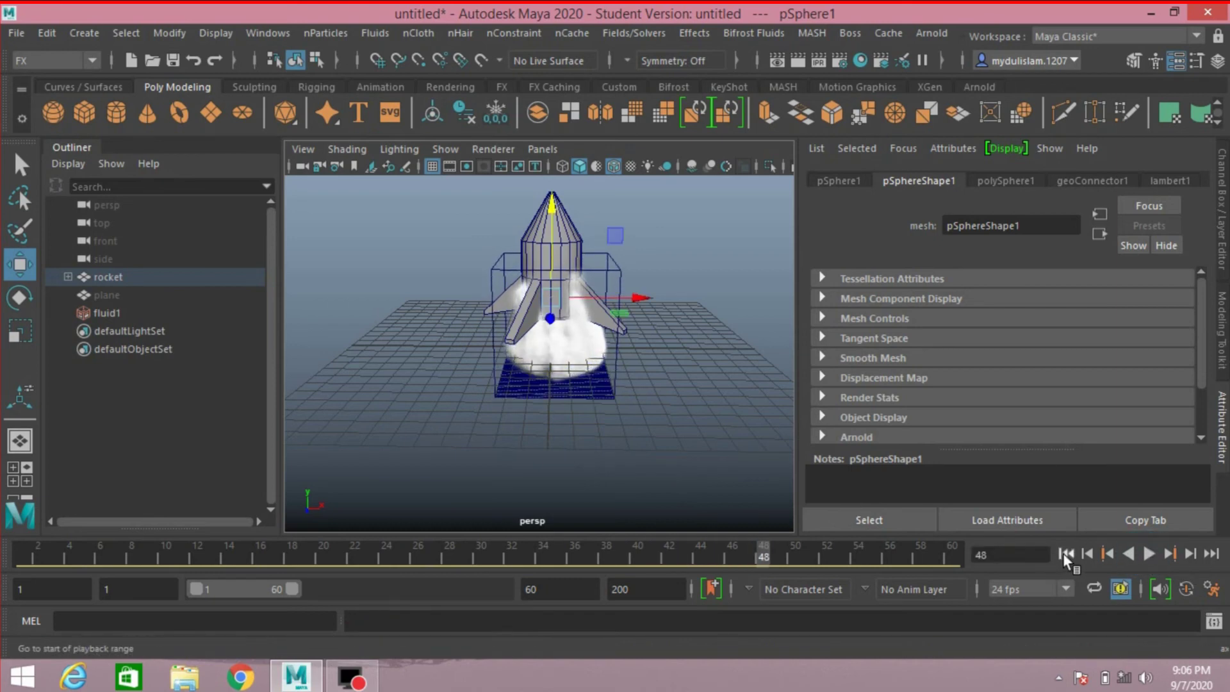
left_click(1064, 552)
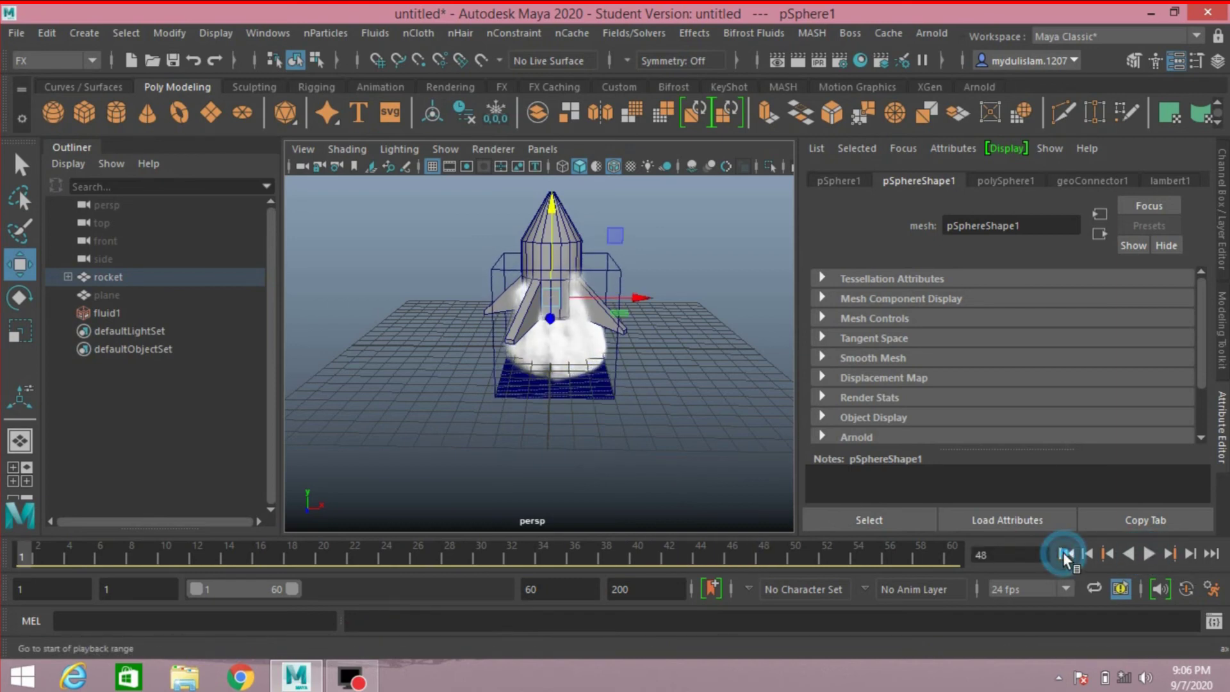
left_click(560, 235)
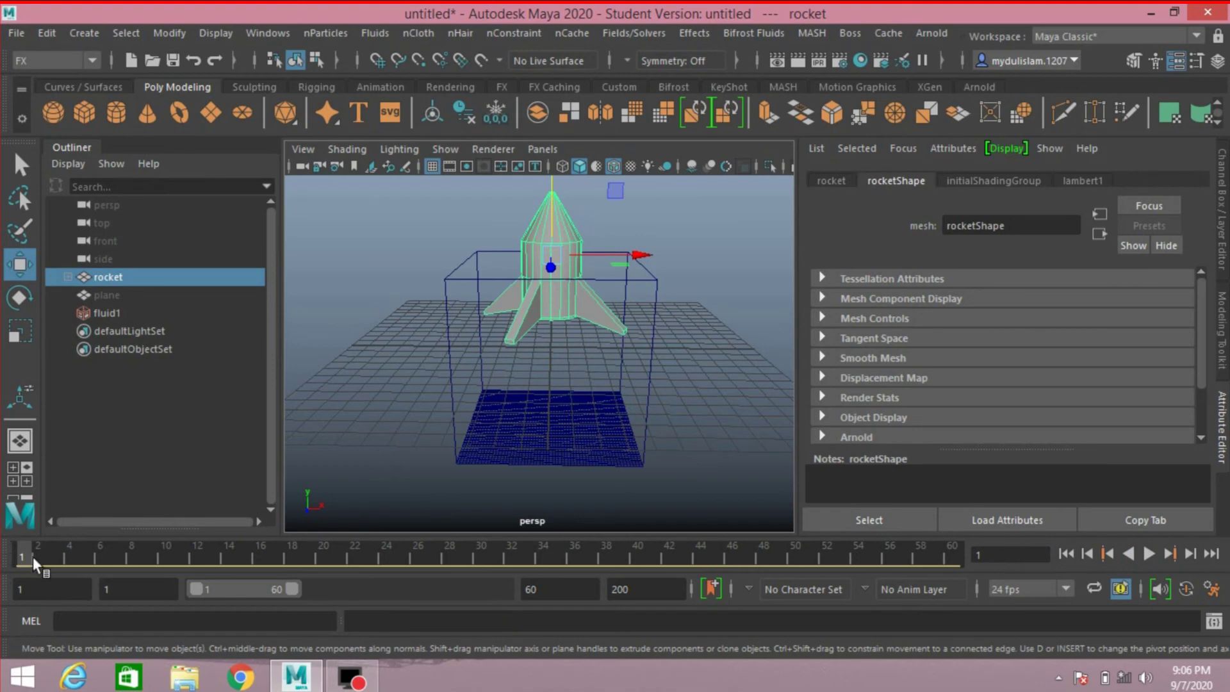
Key the rocket's Translate Y at 1.786 on frame 1
left_click(1222, 211)
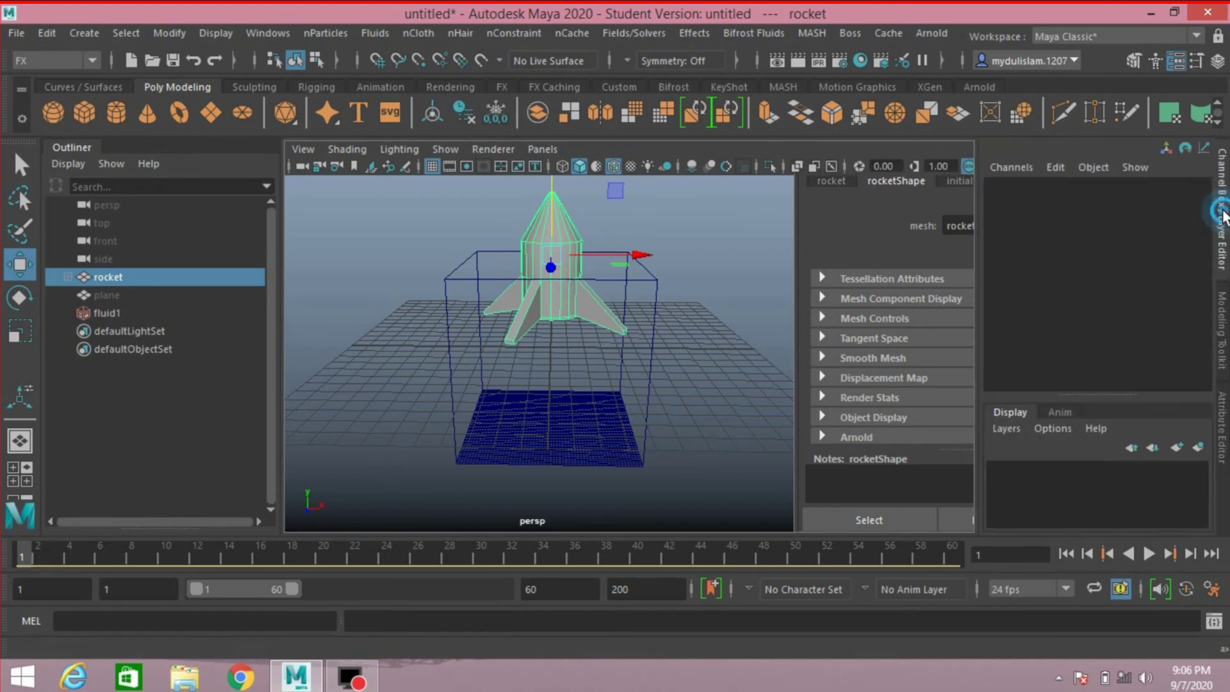
left_click(1114, 214)
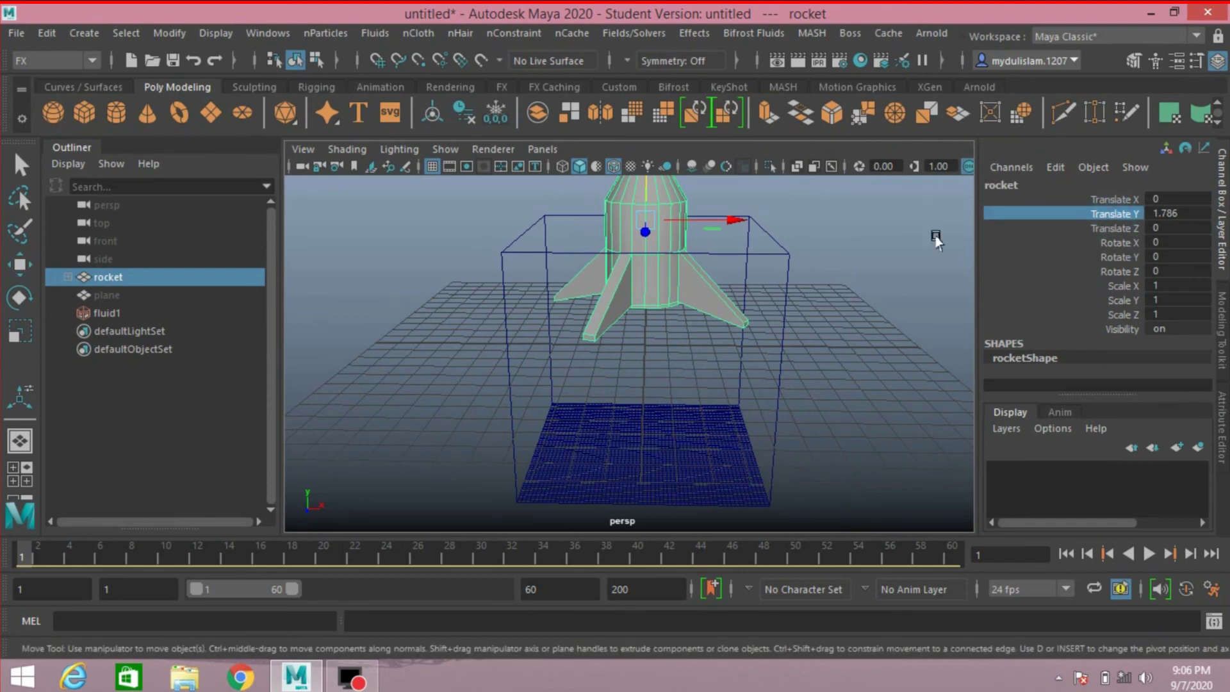
middle_click_drag(638, 188, 641, 254)
key("ctrl+z")
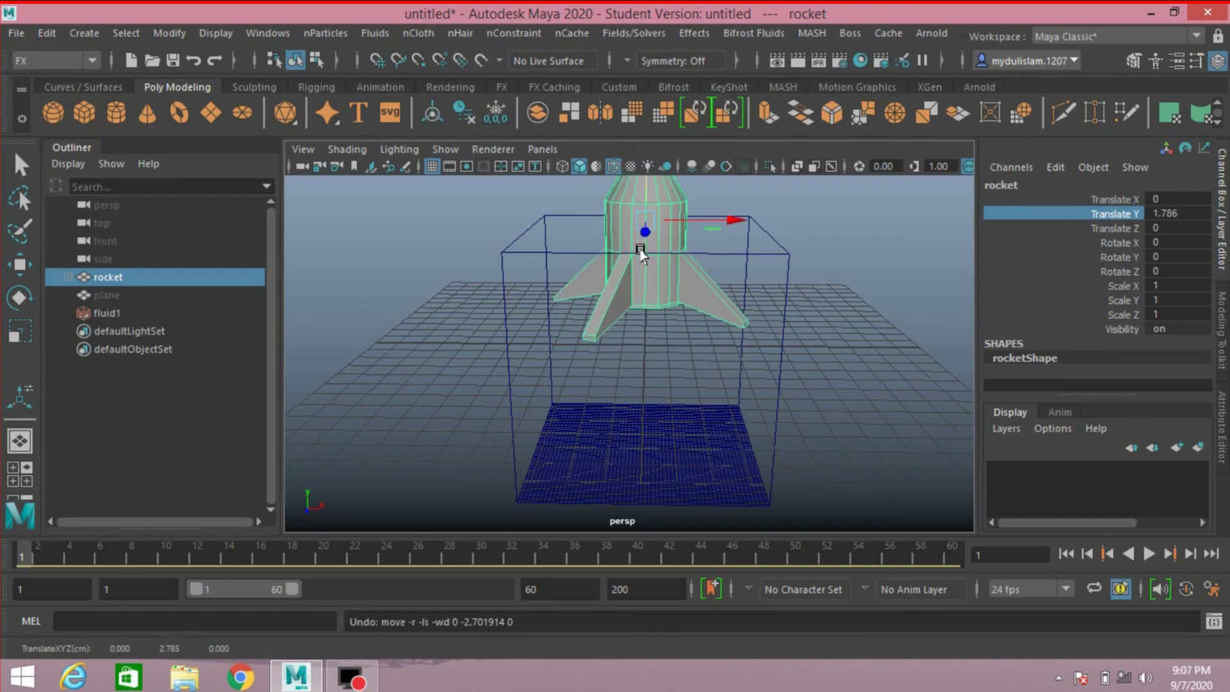
right_click(1102, 211)
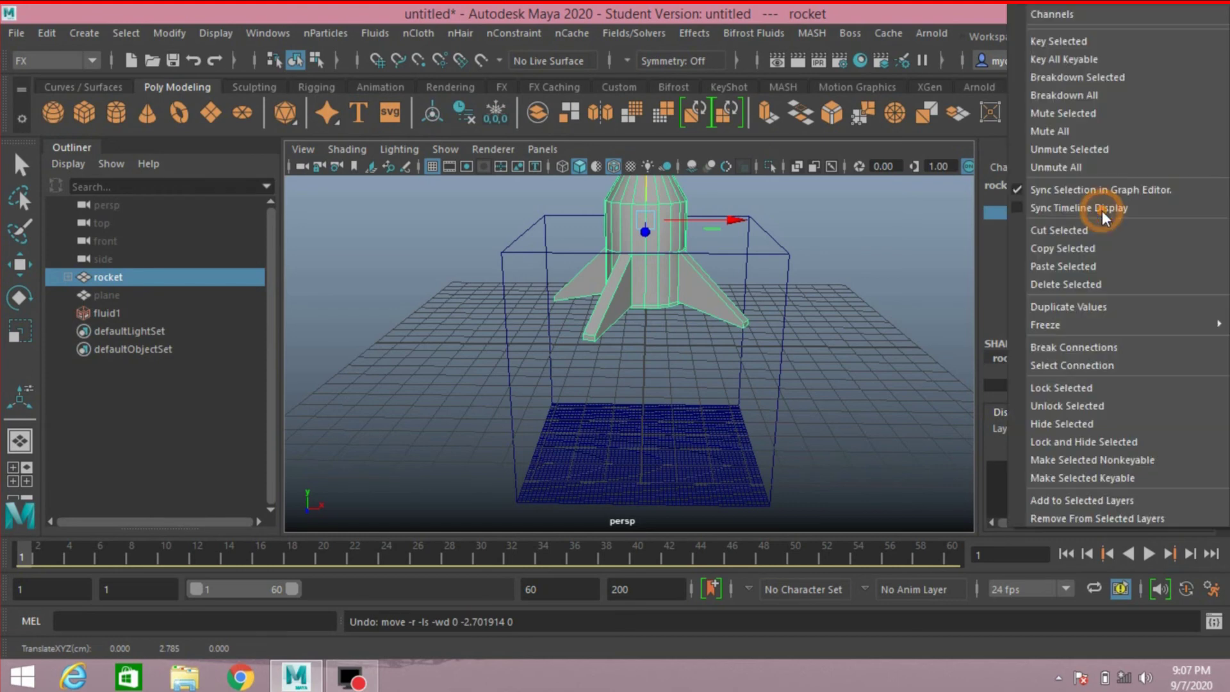
left_click(1036, 39)
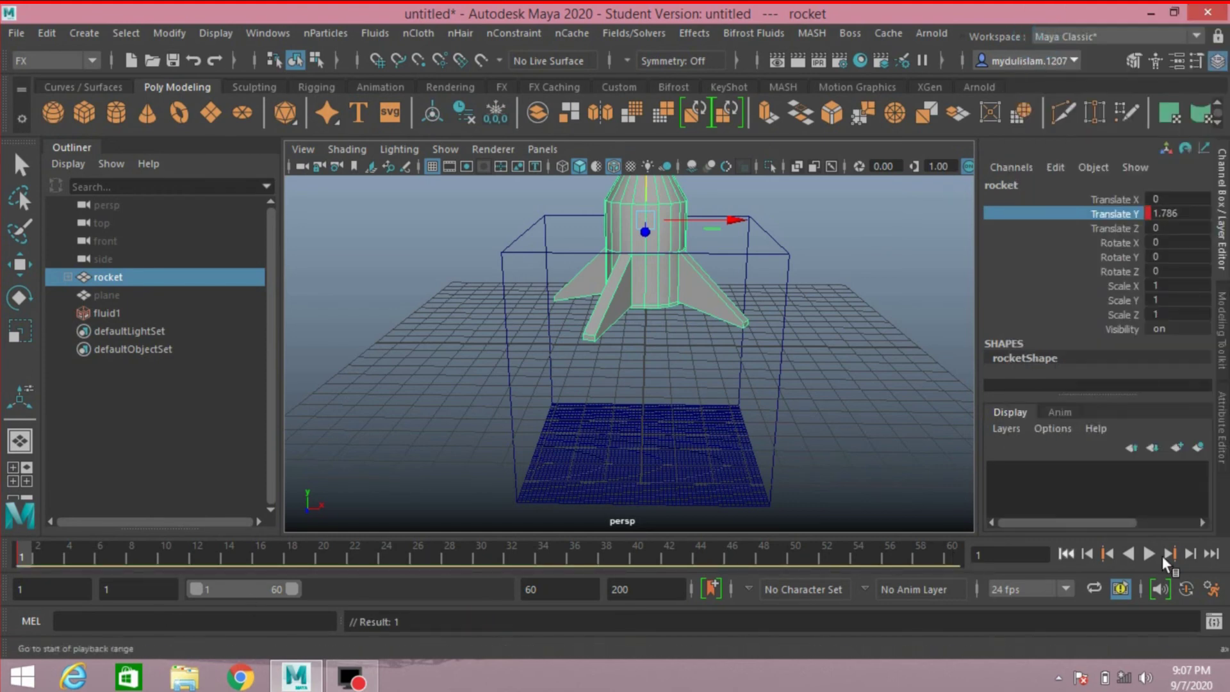
At frame 60, raise the rocket to Translate Y 18.176 and key it
left_click(1209, 554)
scroll(837, 461, "down", 3)
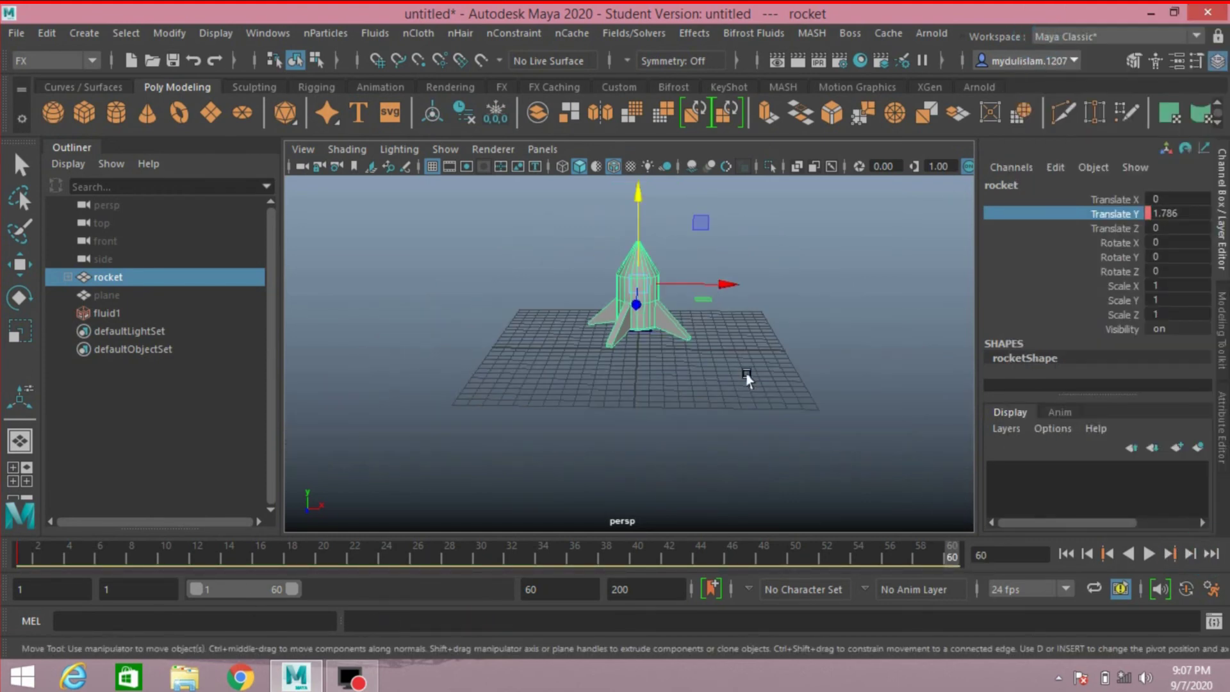
left_click_drag(636, 251, 650, 89)
scroll(705, 332, "down", 3)
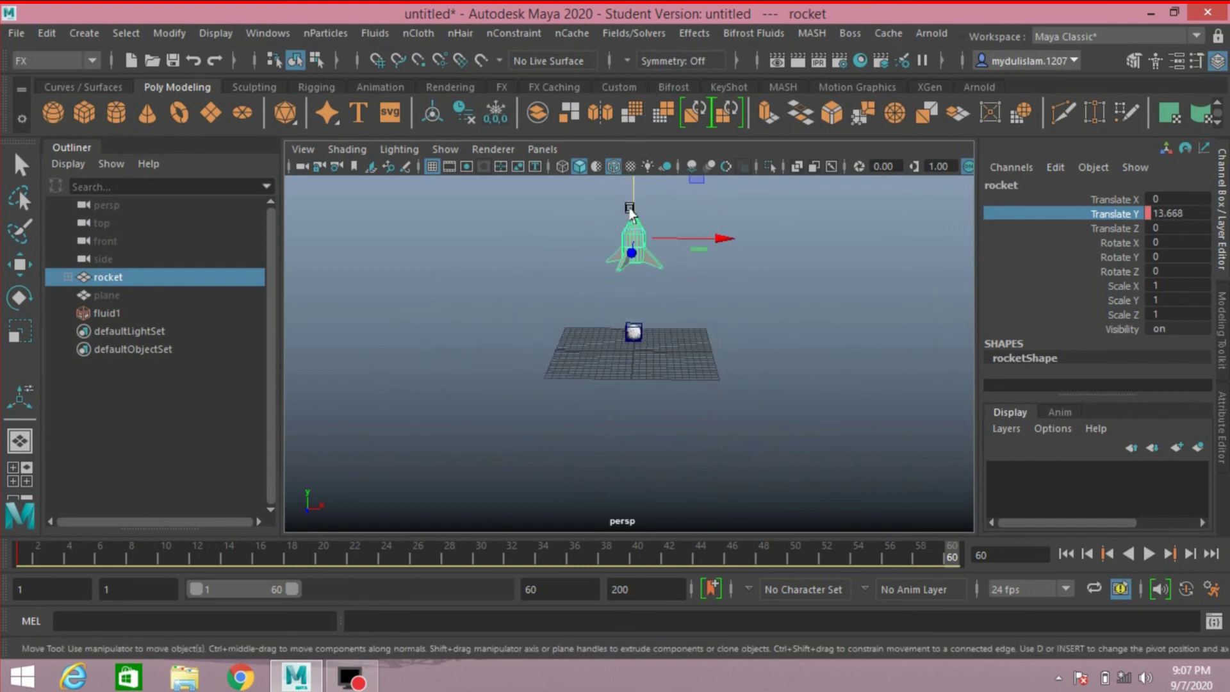
left_click_drag(632, 205, 632, 170)
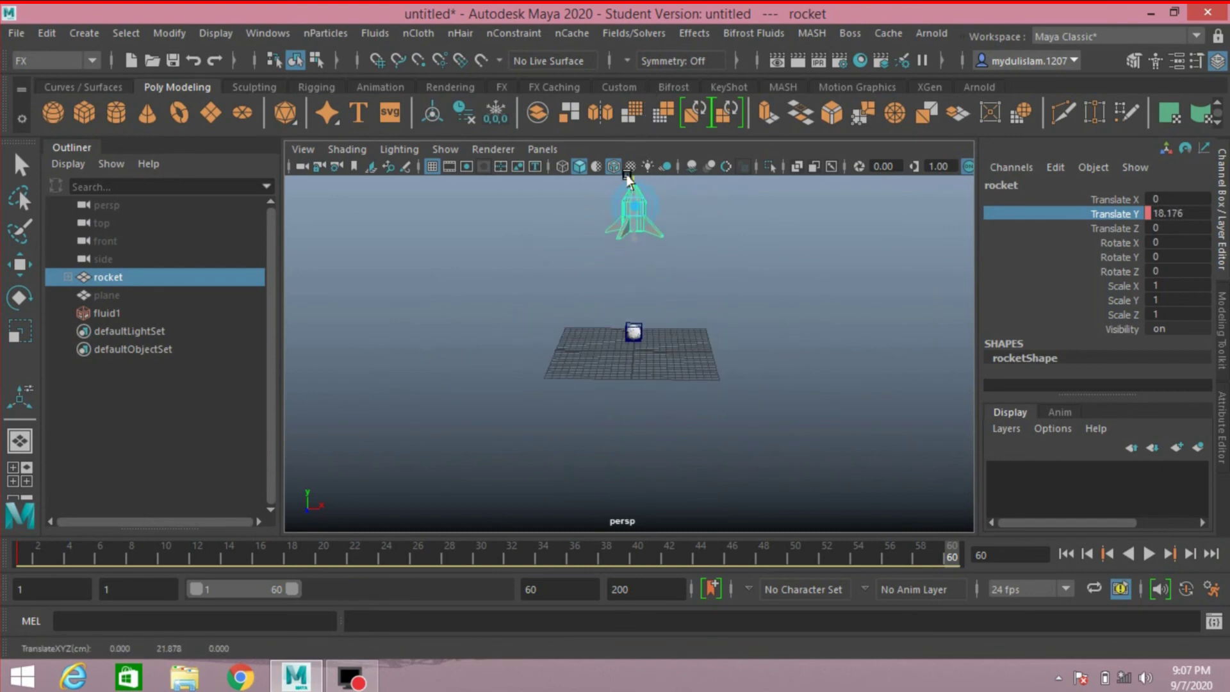
right_click(1060, 214)
left_click(1062, 43)
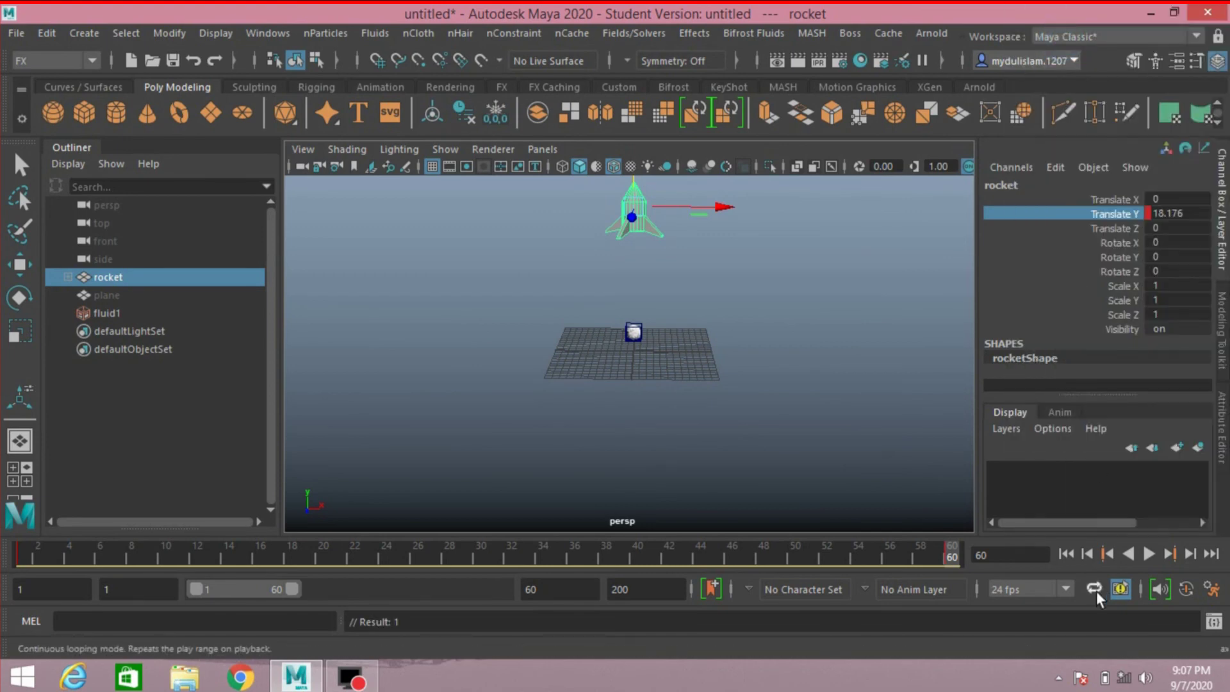
Replay the launch from the first frame and stop around frame 37 to check the smoke trail
left_click(1065, 554)
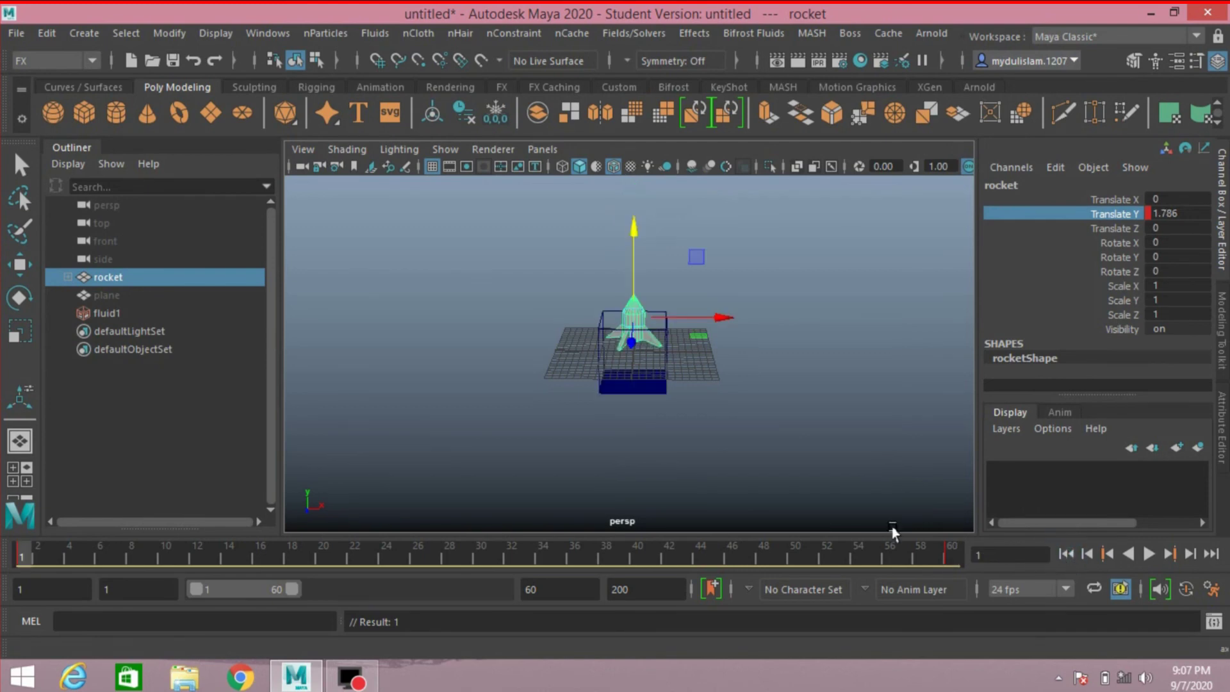
scroll(841, 501, "up", 2)
left_click(1144, 554)
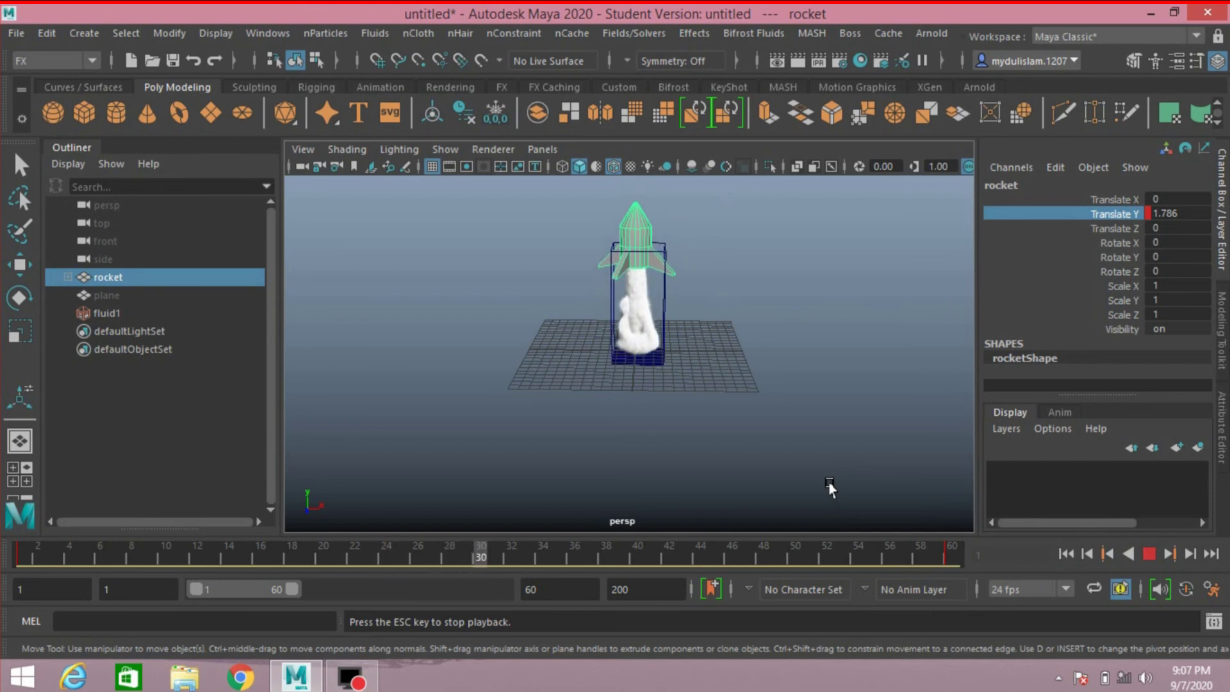
left_click(1146, 558)
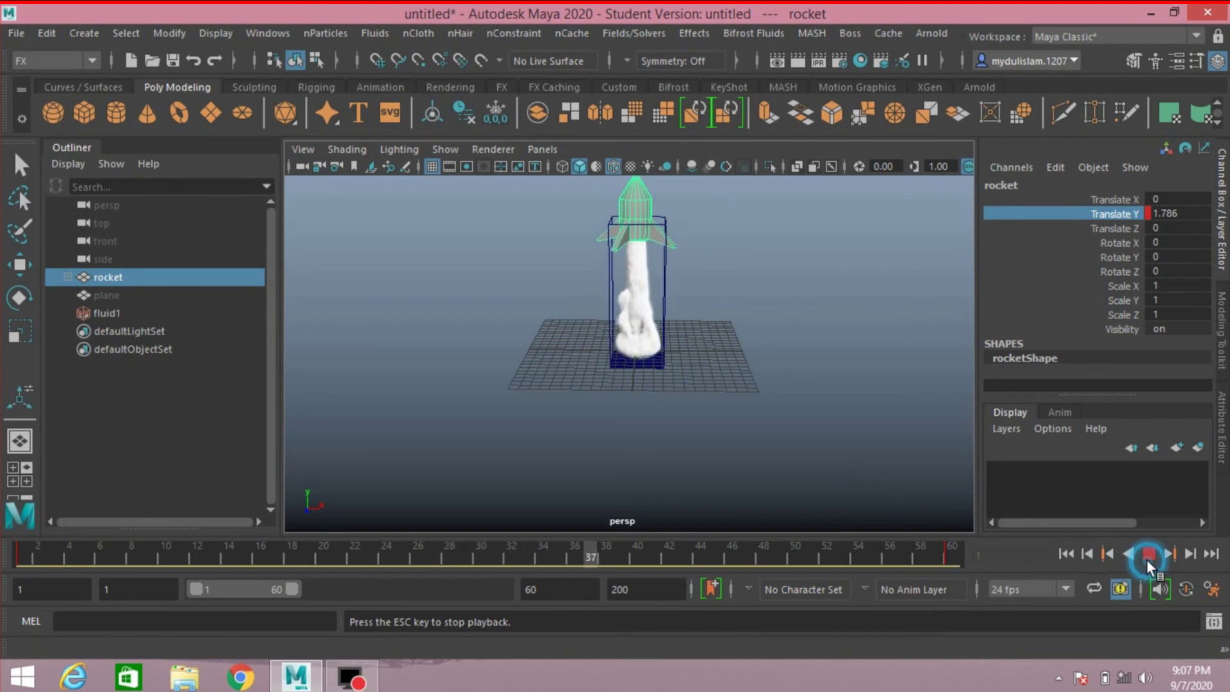
Unhide the plane from the Outliner and return to the first frame
left_click(118, 301)
key("h")
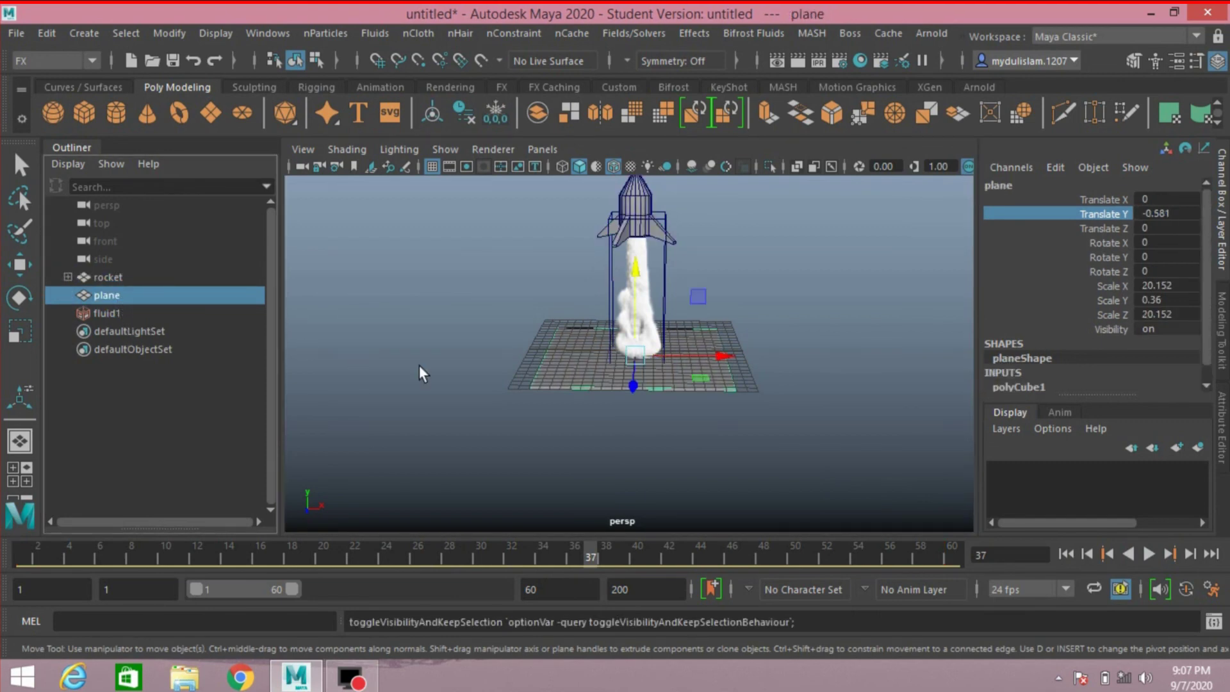
left_click(1065, 554)
scroll(690, 375, "up", 3)
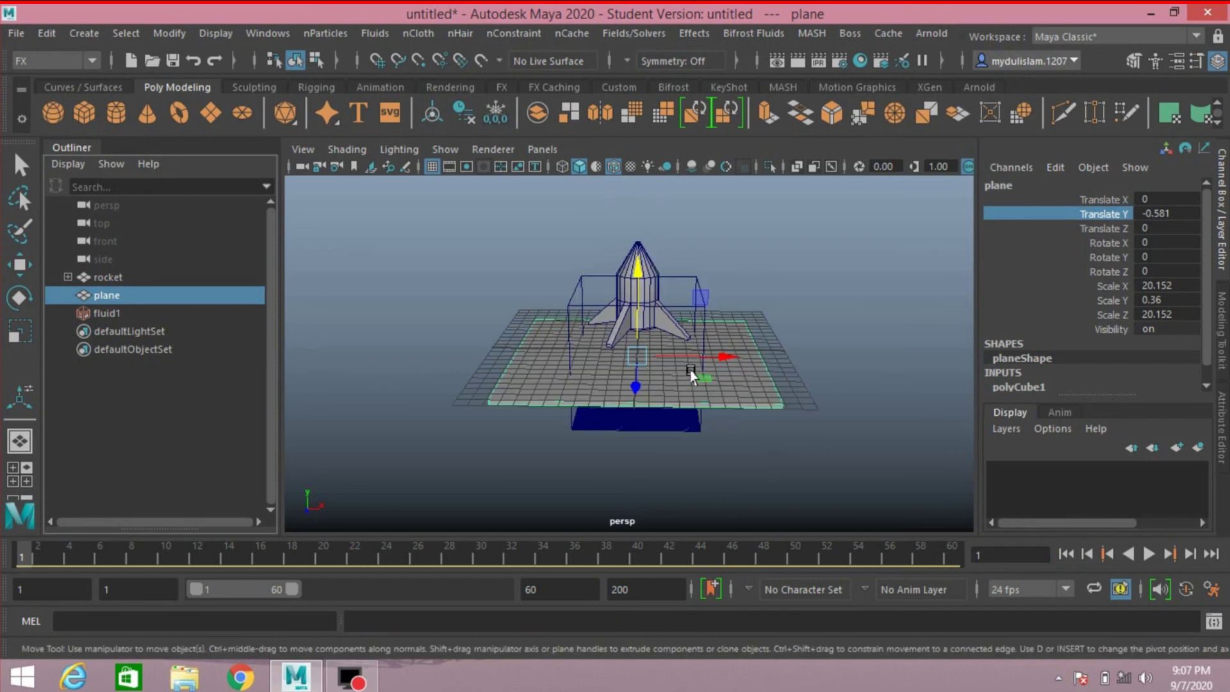
Make the rocket collide with fluid1 using Fluids > Make Collide
left_click(21, 170)
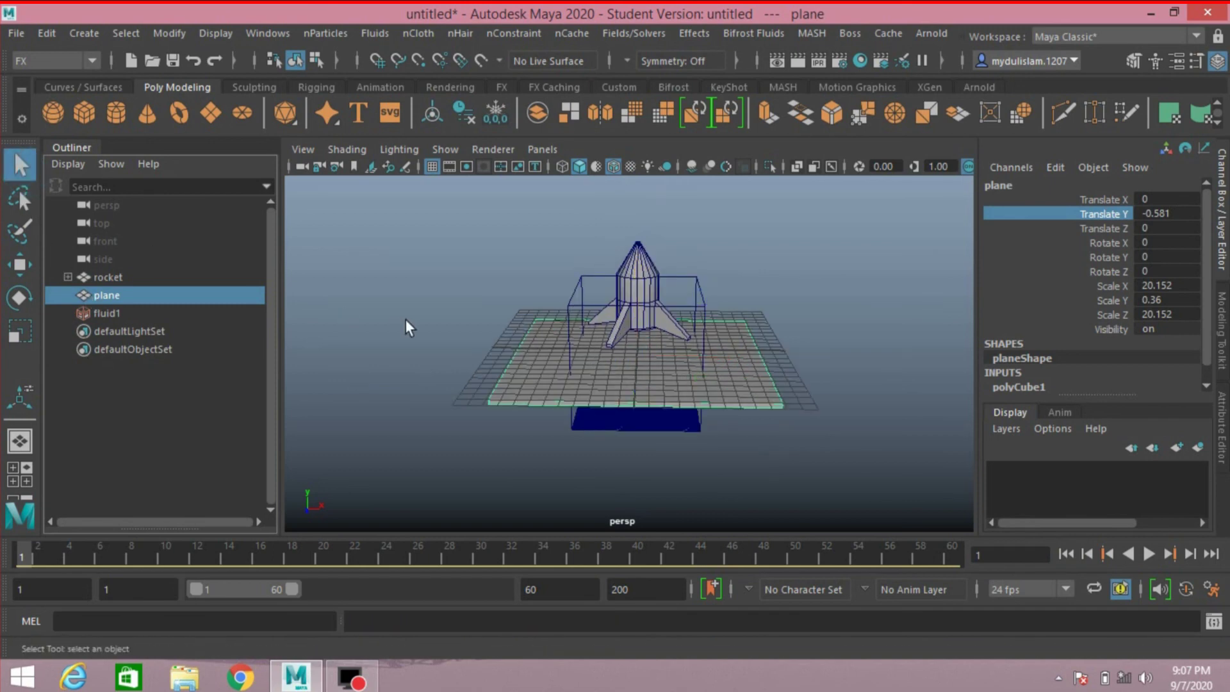
left_click(705, 281)
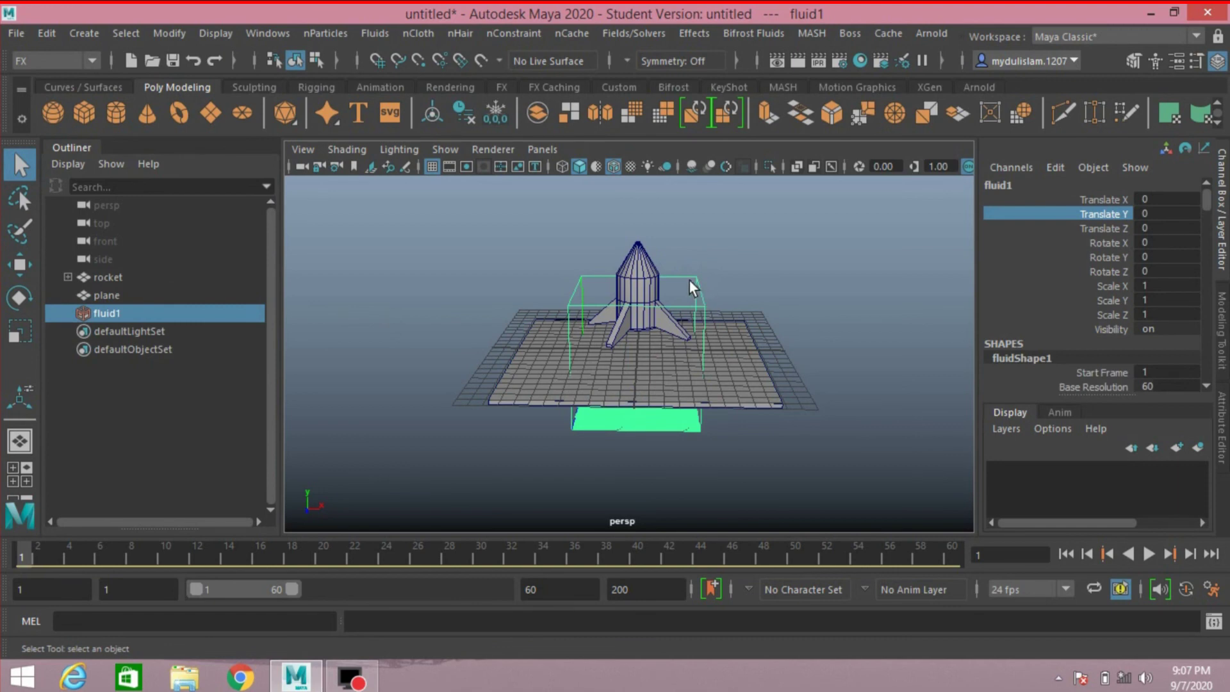
key("Caps_Lock")
left_click(643, 259, "shift")
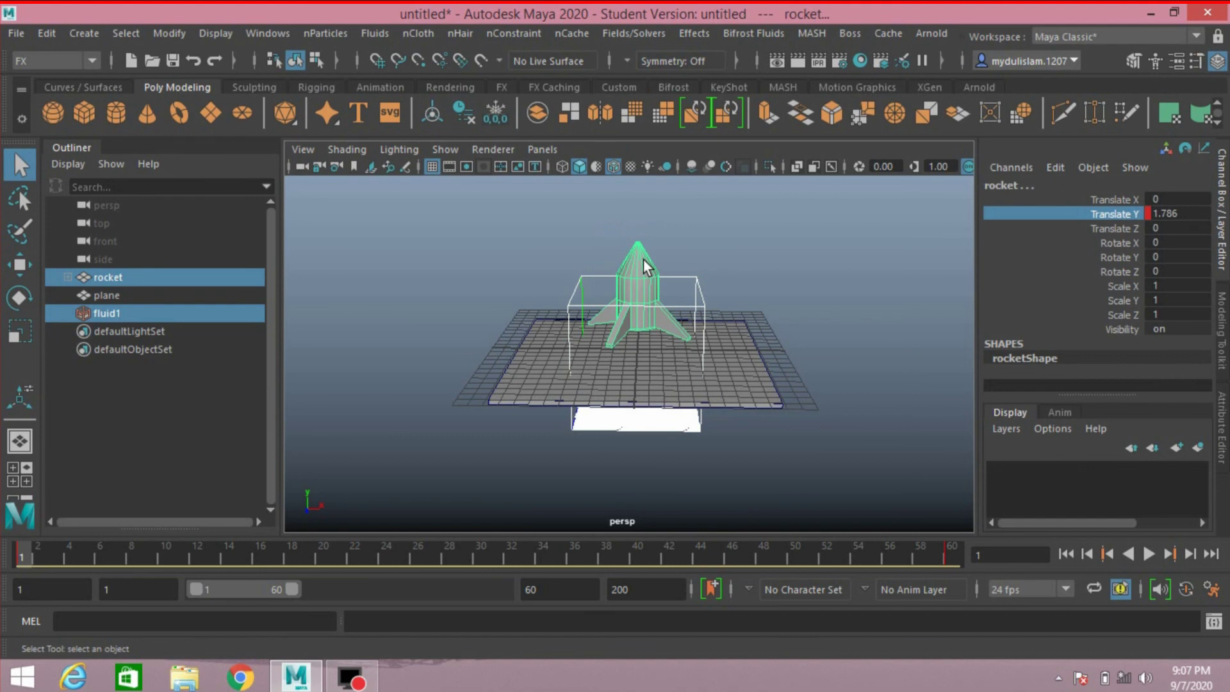
left_click(372, 32)
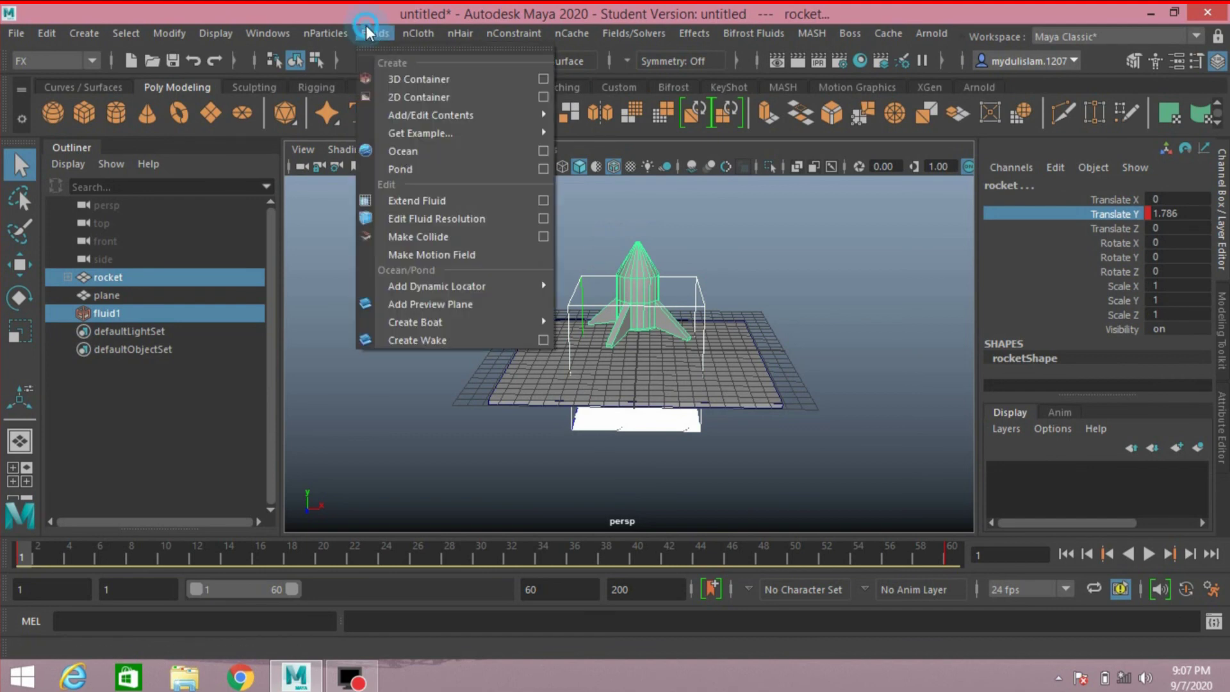
left_click(409, 237)
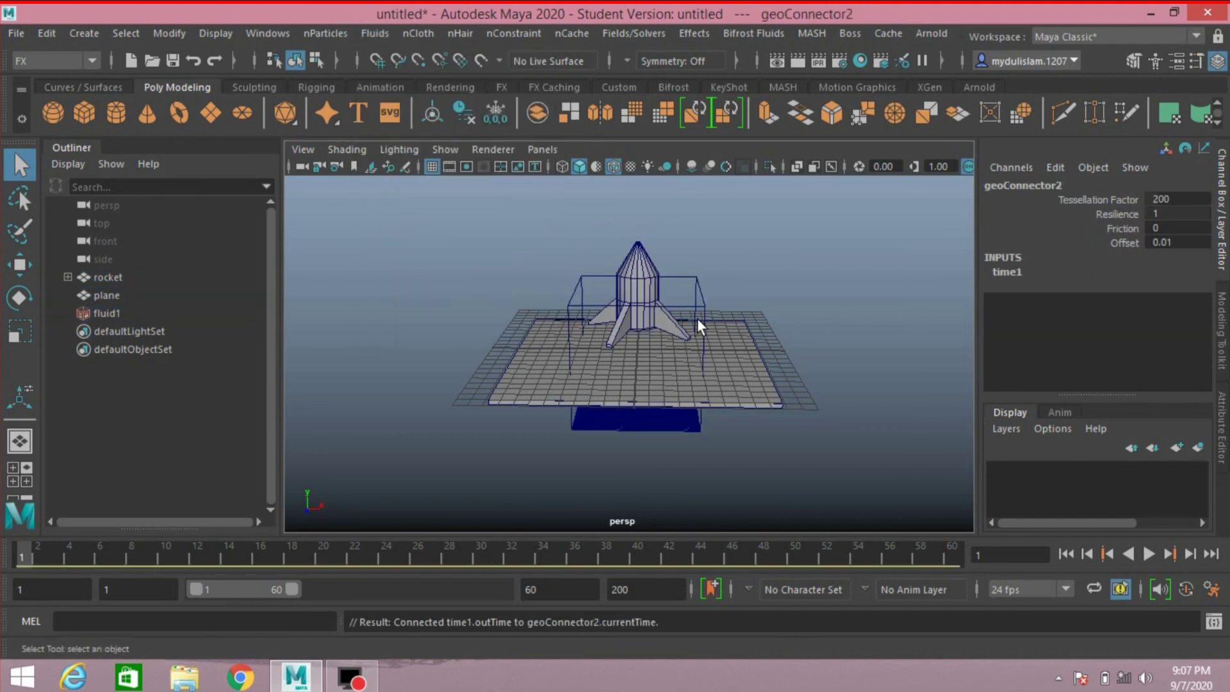
Make the plane collide with fluid1 too, then play the simulation
left_click(723, 313)
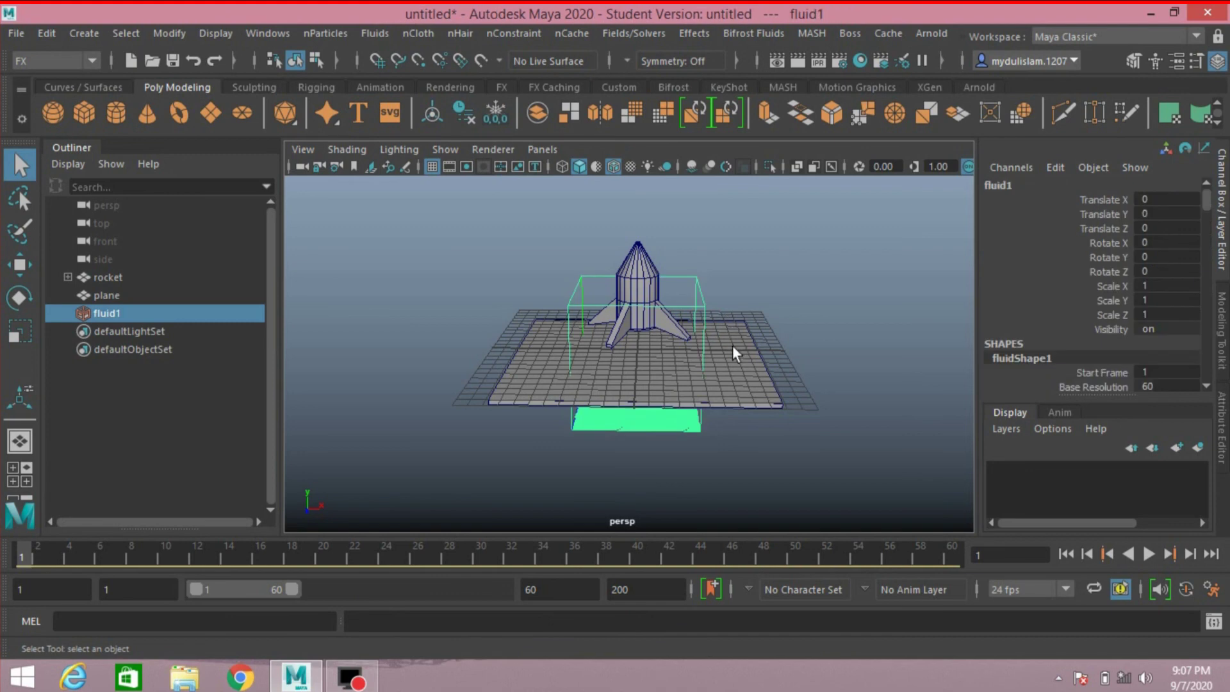
left_click(742, 370, "shift")
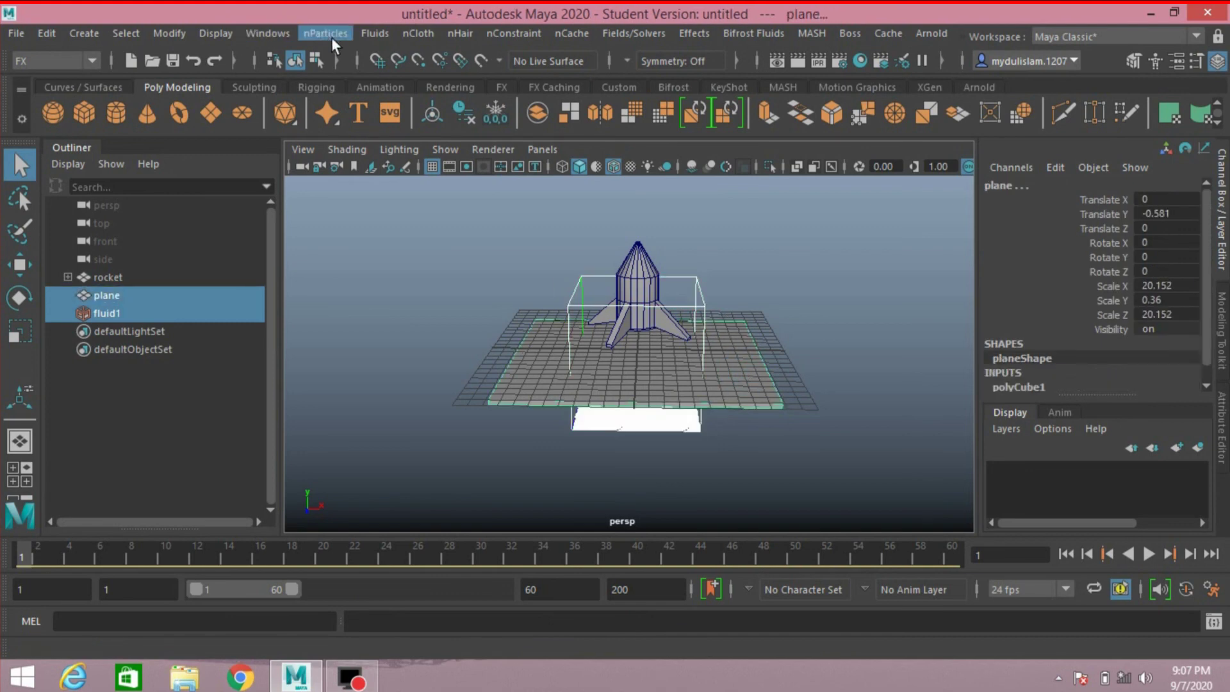
left_click(365, 33)
left_click(427, 231)
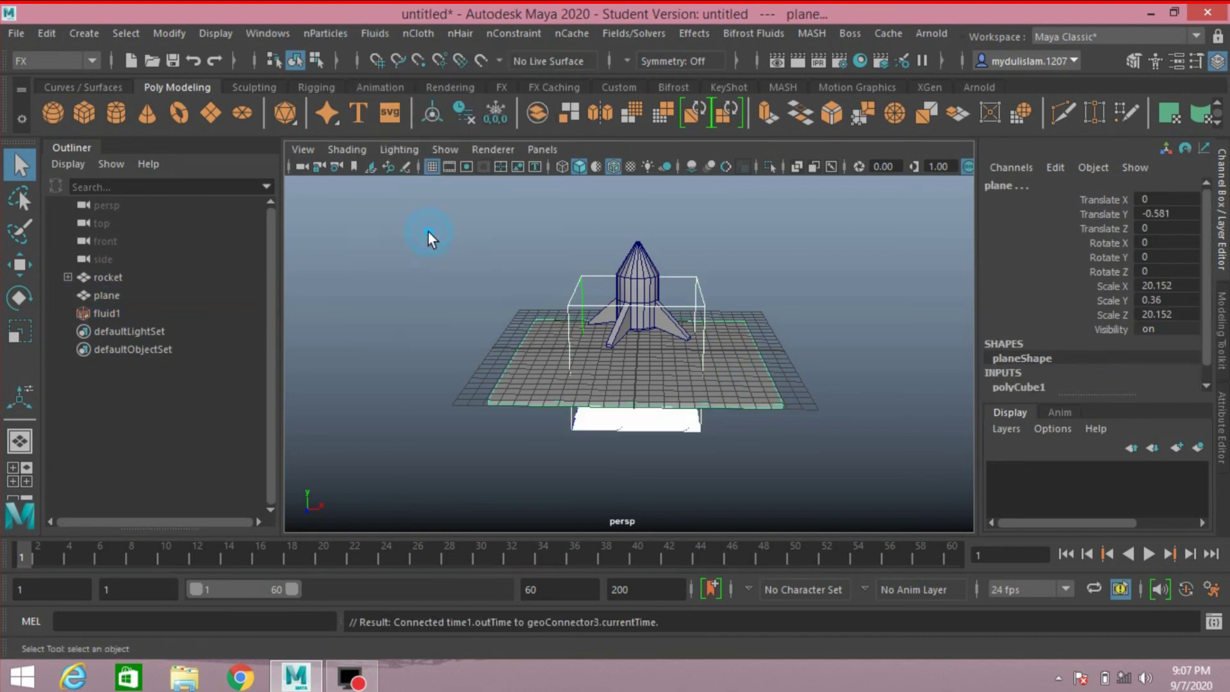
left_click(1149, 554)
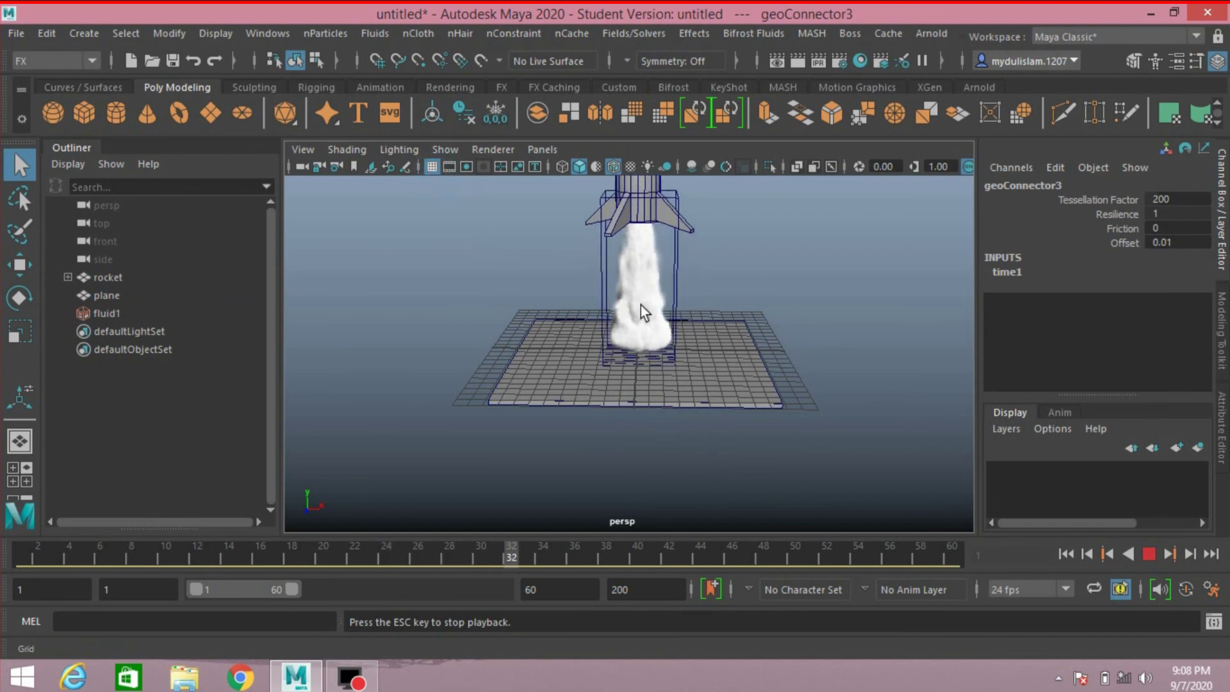
Reframe the view on the rocket and plane during playback and stop at frame 52
scroll(641, 306, "down", 5)
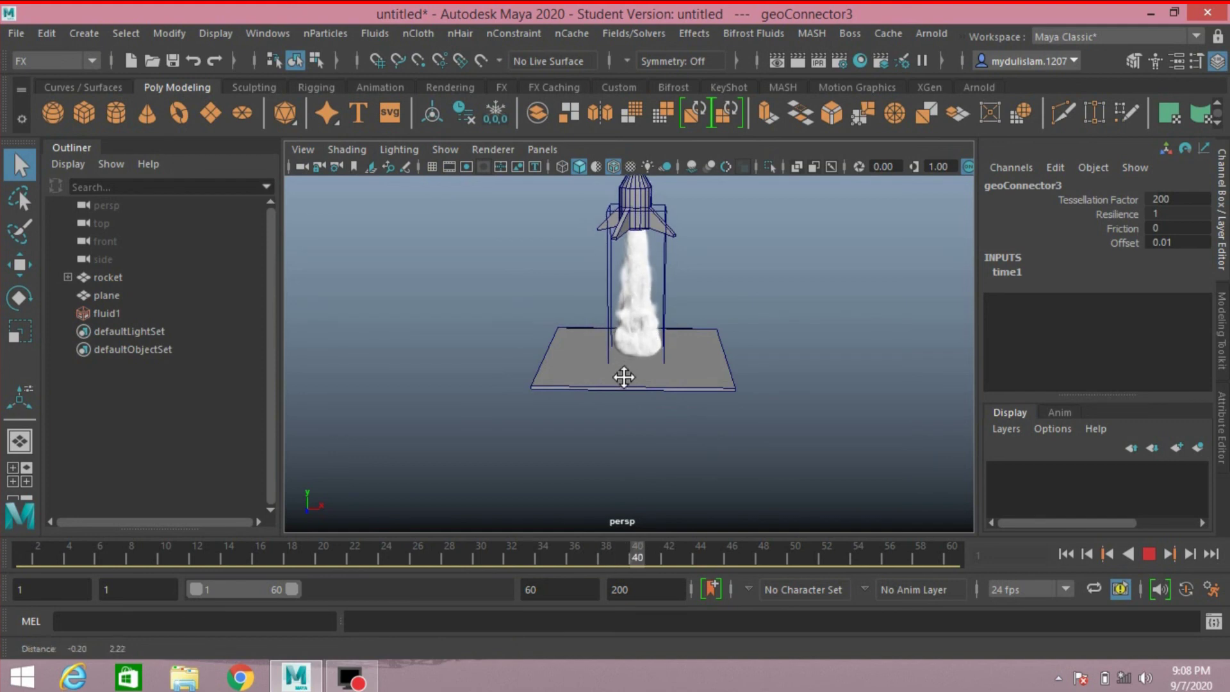
middle_click_drag(625, 376, 620, 376, "alt")
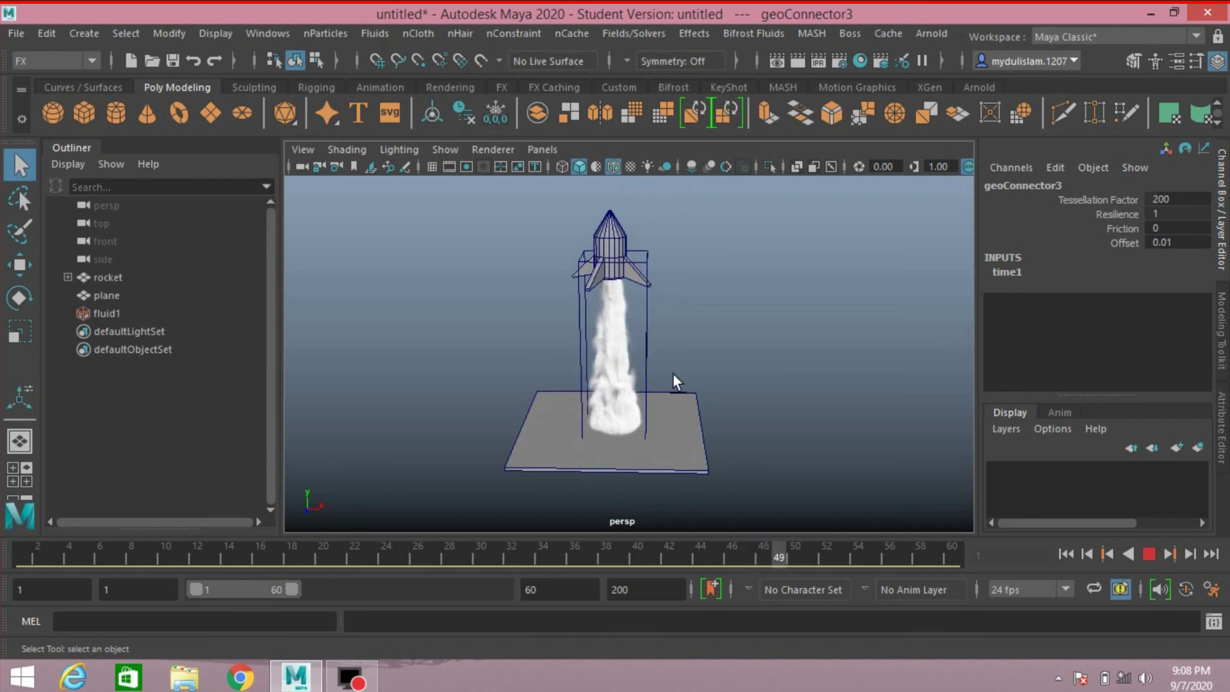
left_click(1147, 553)
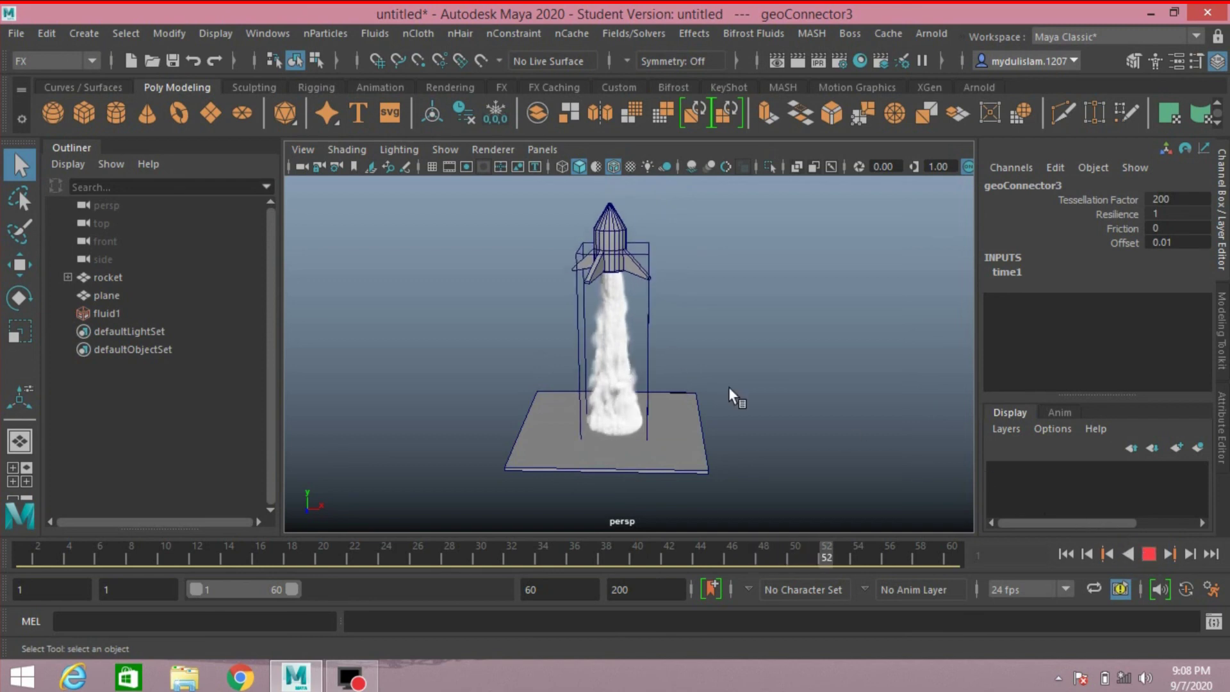
Assign a new Blinn material (blinn1) to the rocket
left_click(605, 225)
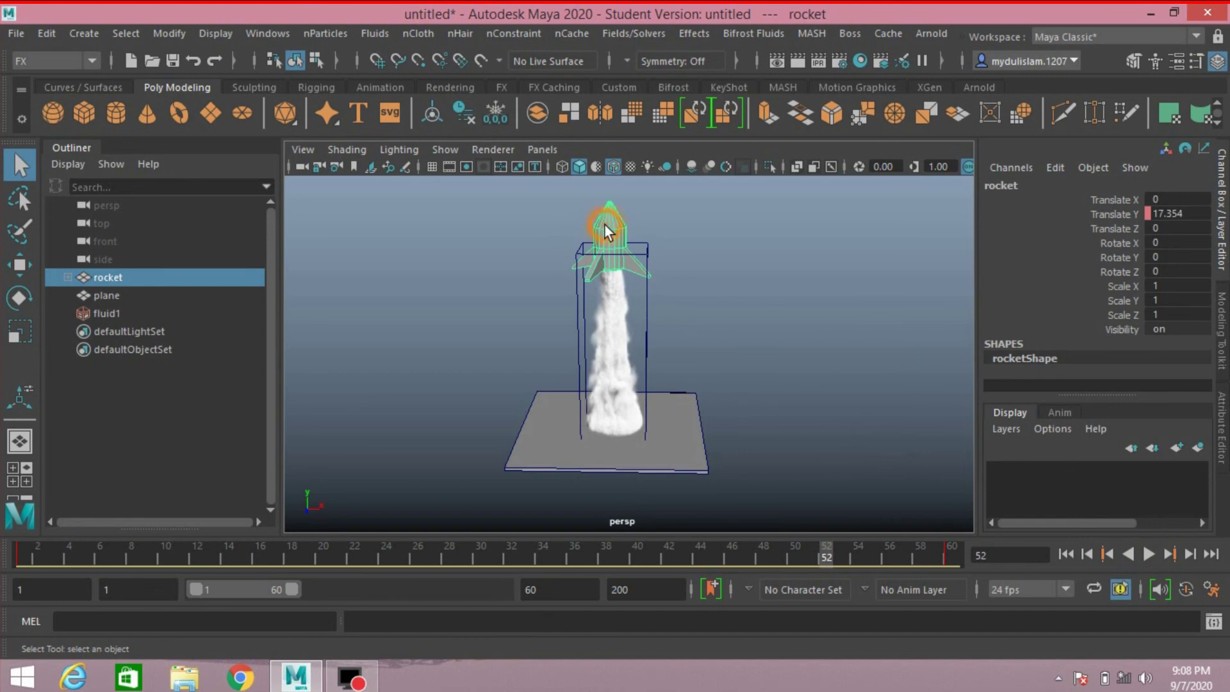
right_click(605, 225)
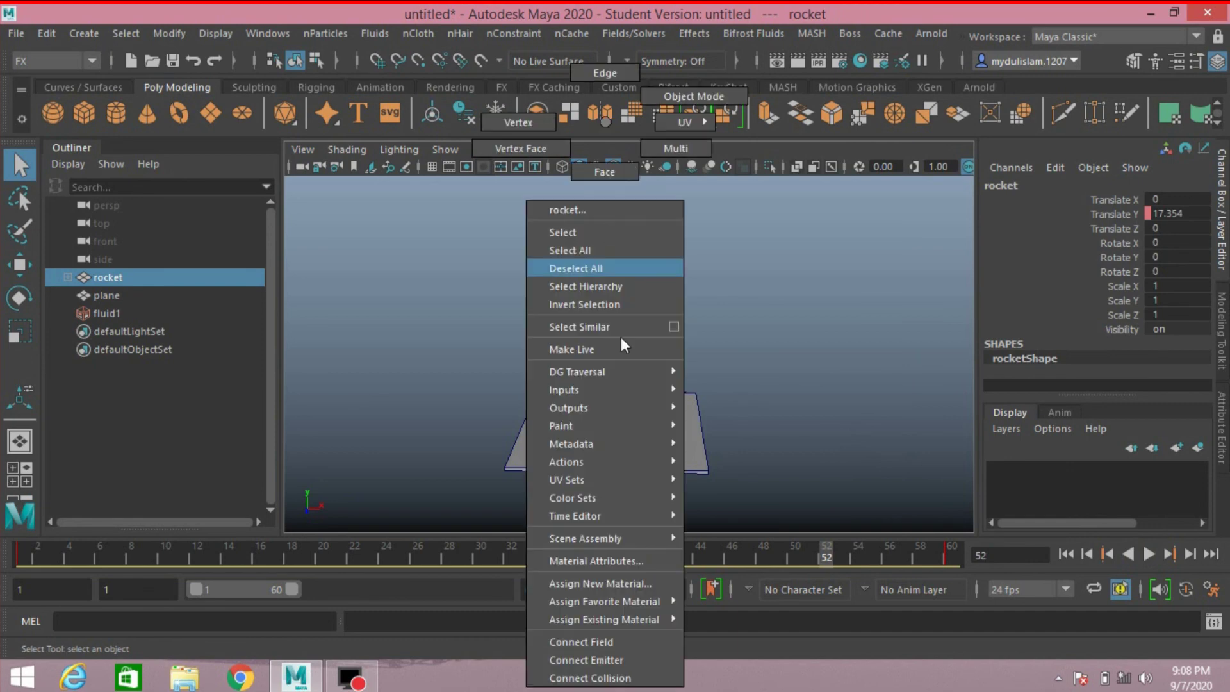
left_click(607, 580)
left_click(555, 339)
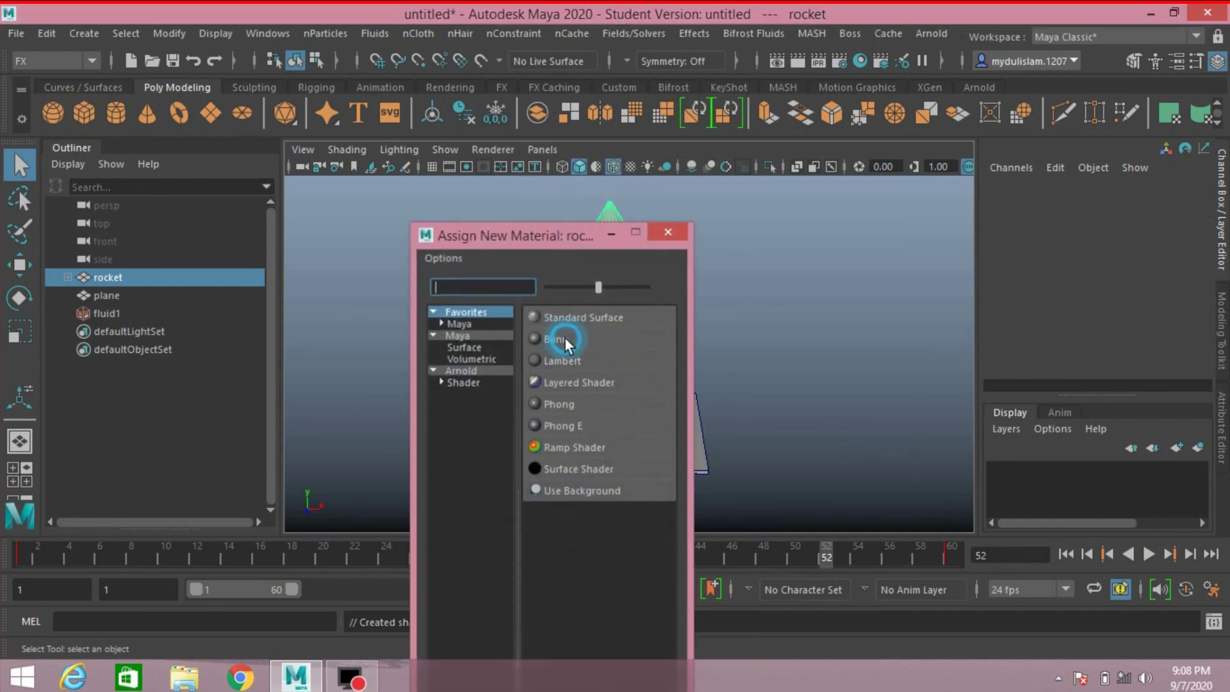
Set blinn1's colour to red and replay the launch from the first frame
left_click(1050, 181)
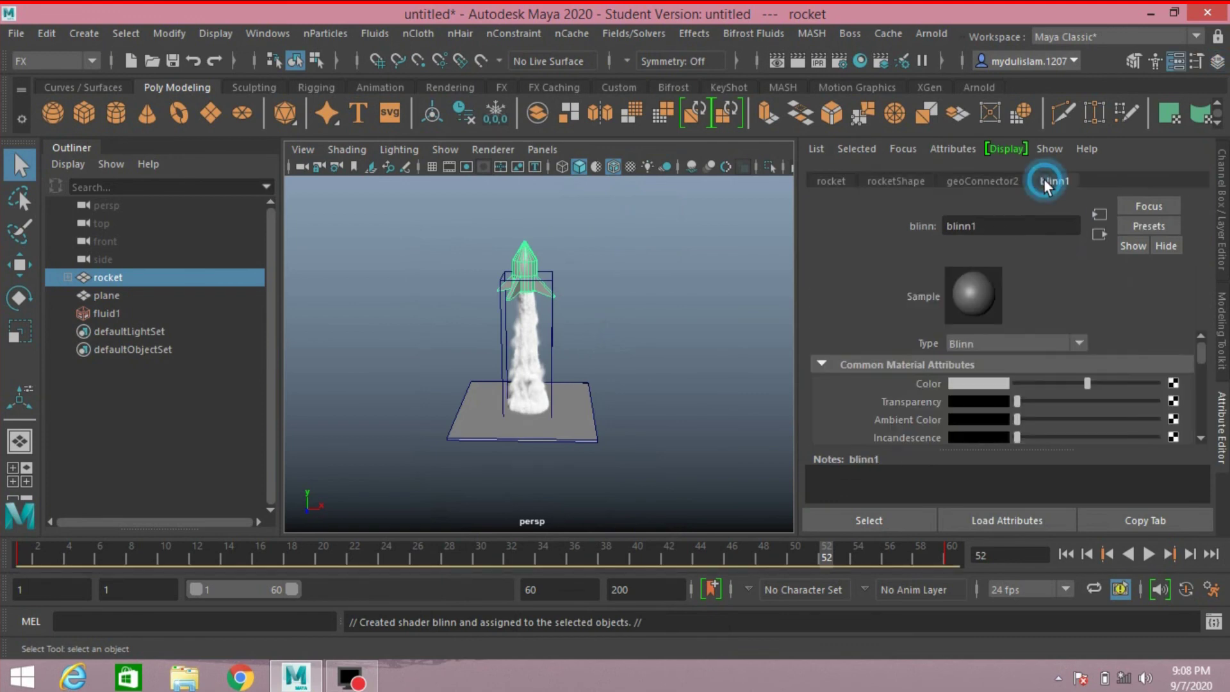
left_click(965, 386)
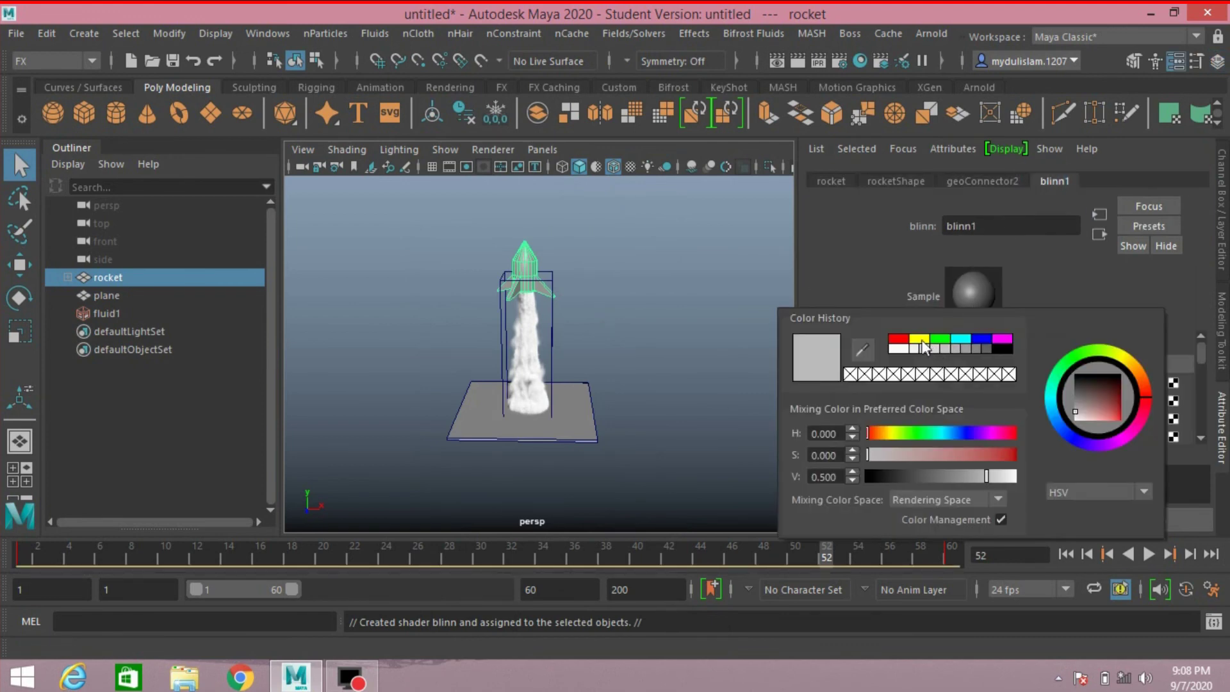
left_click(898, 338)
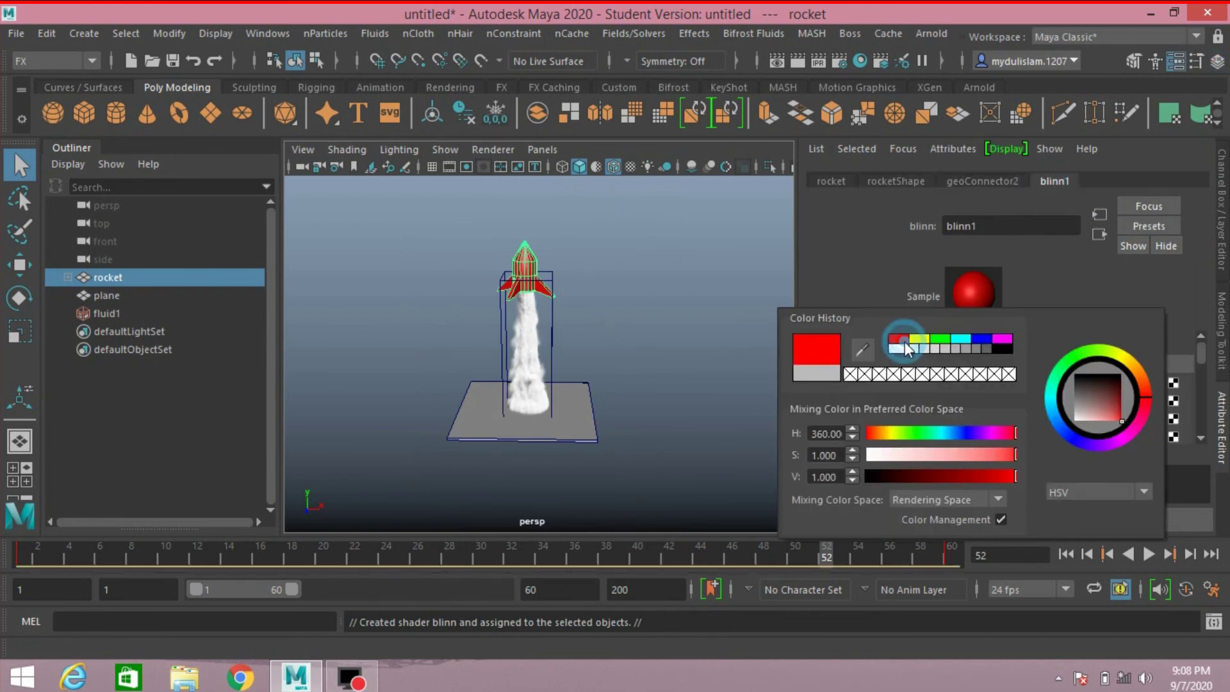
left_click(1065, 552)
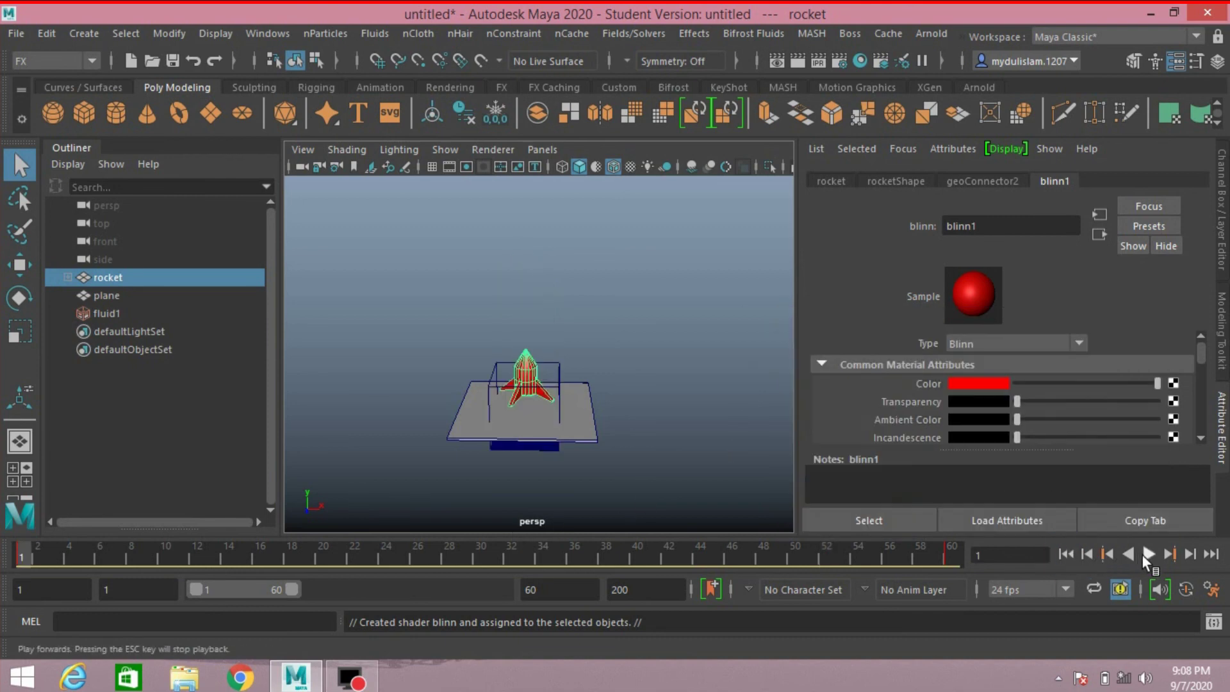
left_click(1142, 554)
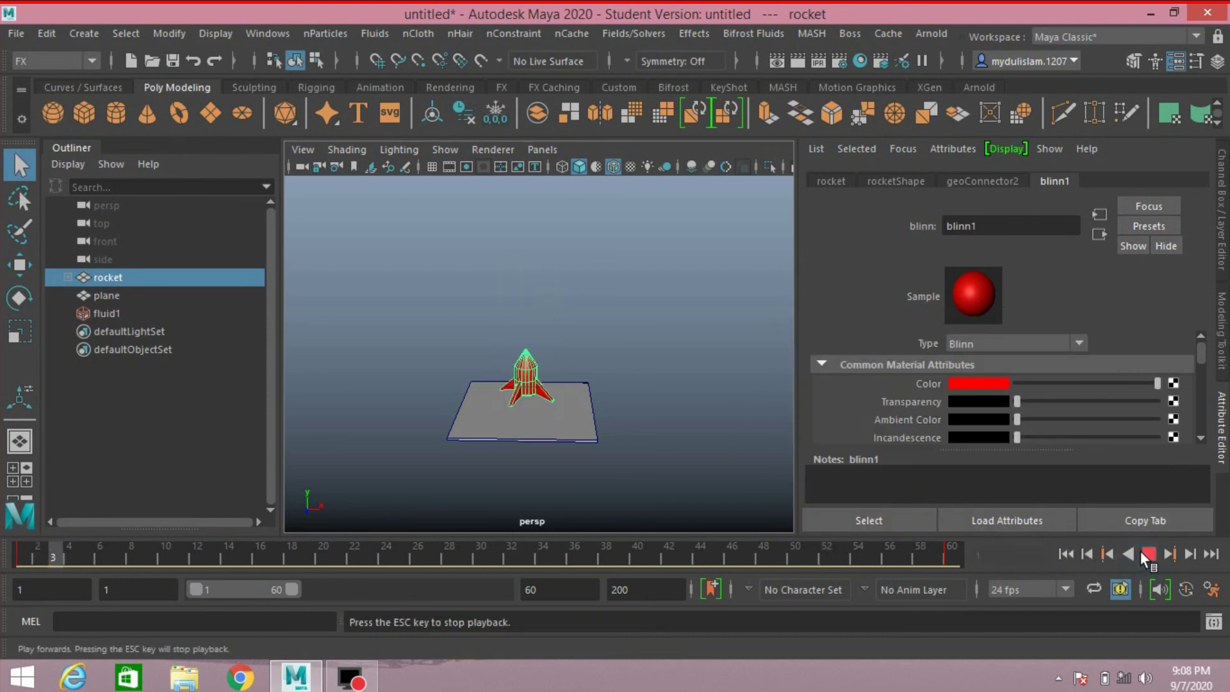